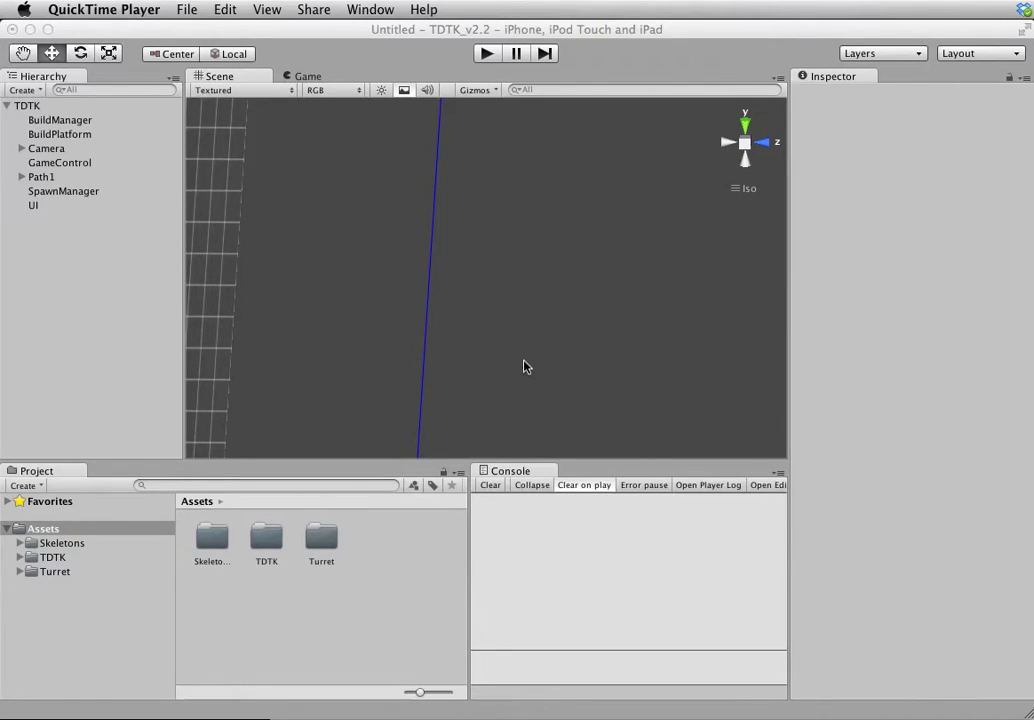
Bring the Unity editor forward and show the TDTK toolkit's list of managers and editors
{"action": "left_click", "coordinate": [658, 64]}
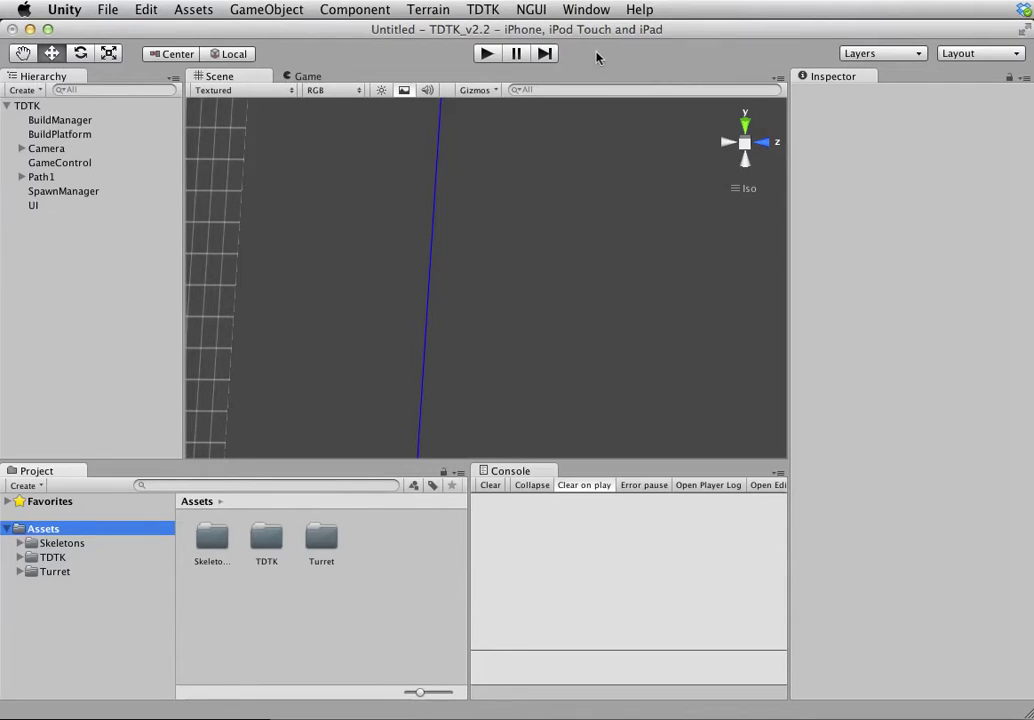
{"action": "left_click", "coordinate": [481, 14]}
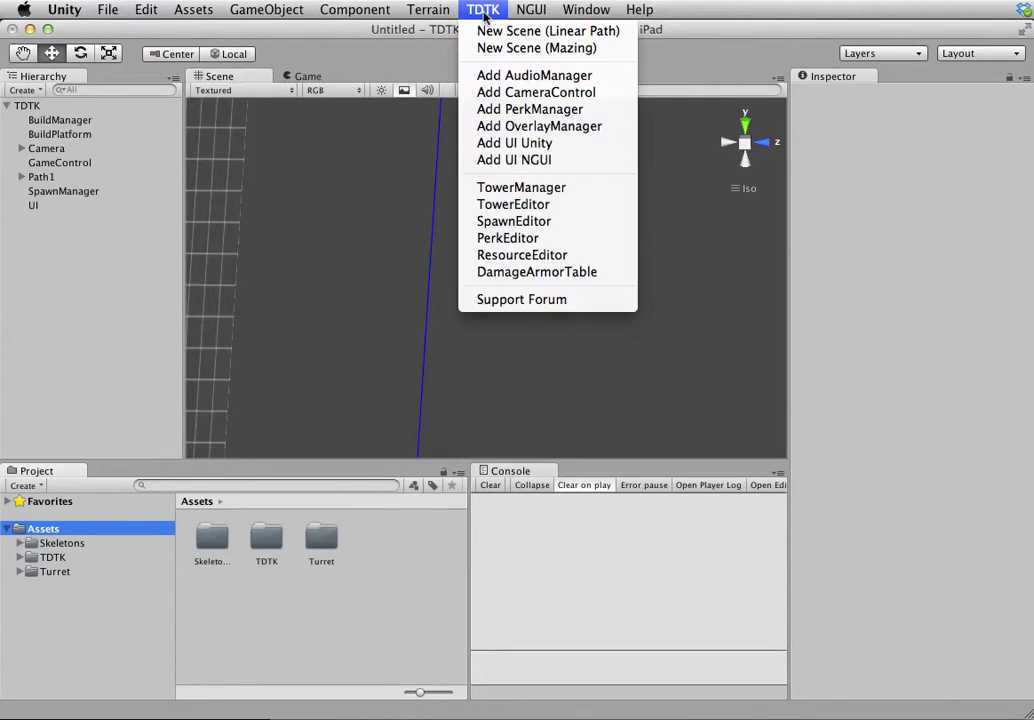
Open the TDTK Perk Editor, move it up and left, and scroll its perk list
{"action": "left_click", "coordinate": [535, 240]}
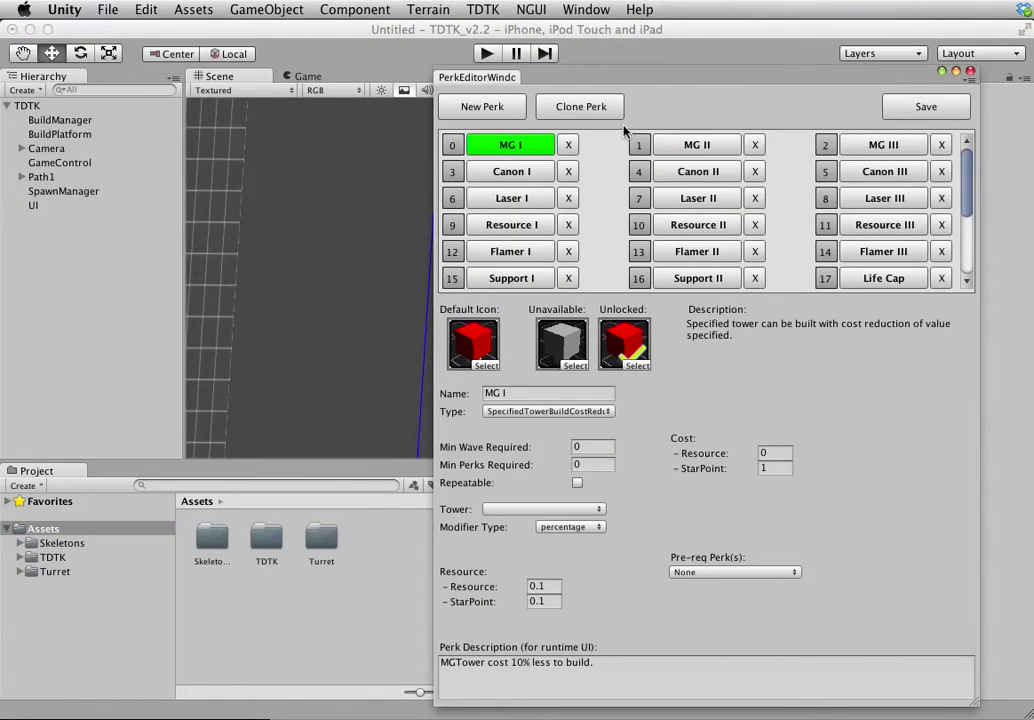
{"action": "left_click_drag", "start_coordinate": [659, 87], "coordinate": [511, 57]}
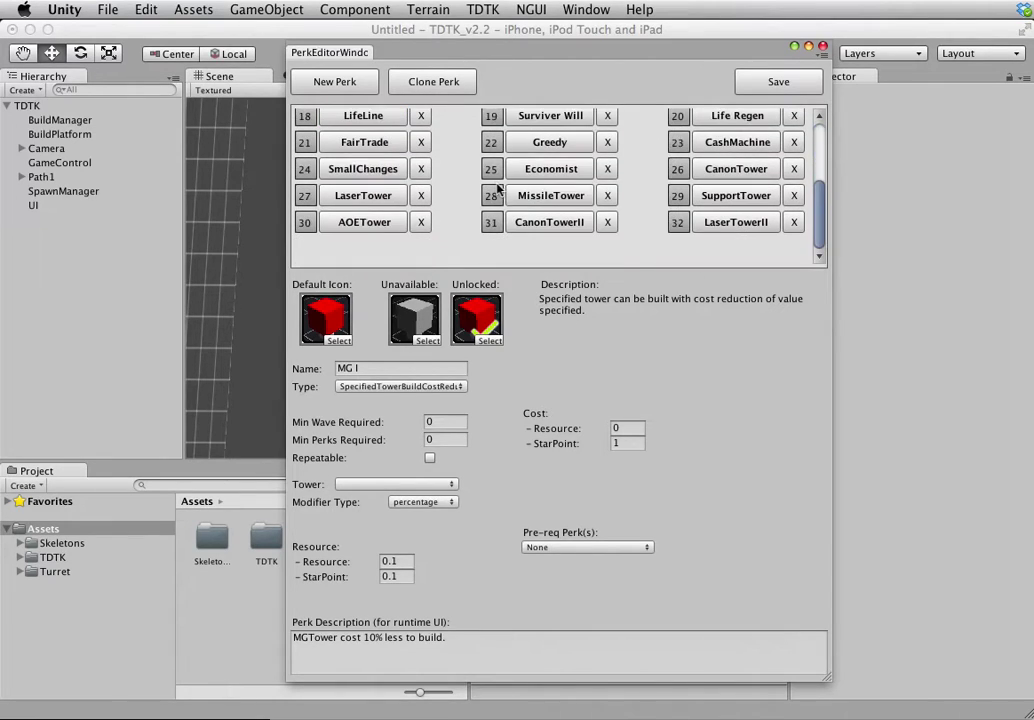
{"action": "scroll", "coordinate": [405, 155], "scroll_direction": "down", "scroll_amount": 3}
{"action": "scroll", "coordinate": [480, 225], "scroll_direction": "up", "scroll_amount": 3}
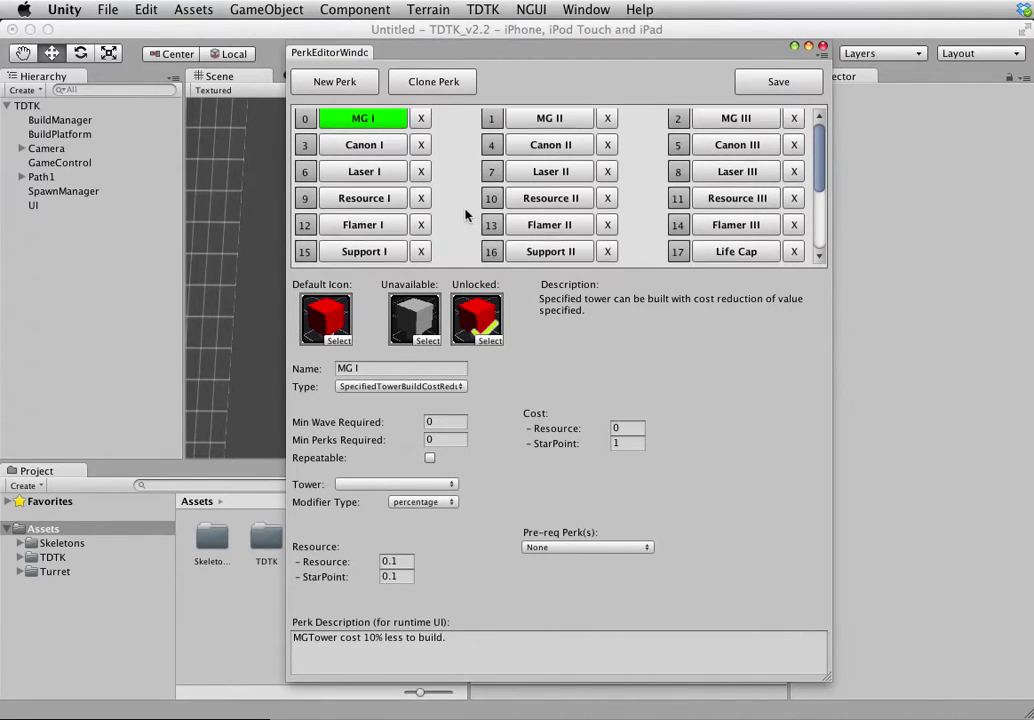
{"action": "scroll", "coordinate": [430, 160], "scroll_direction": "down", "scroll_amount": 3}
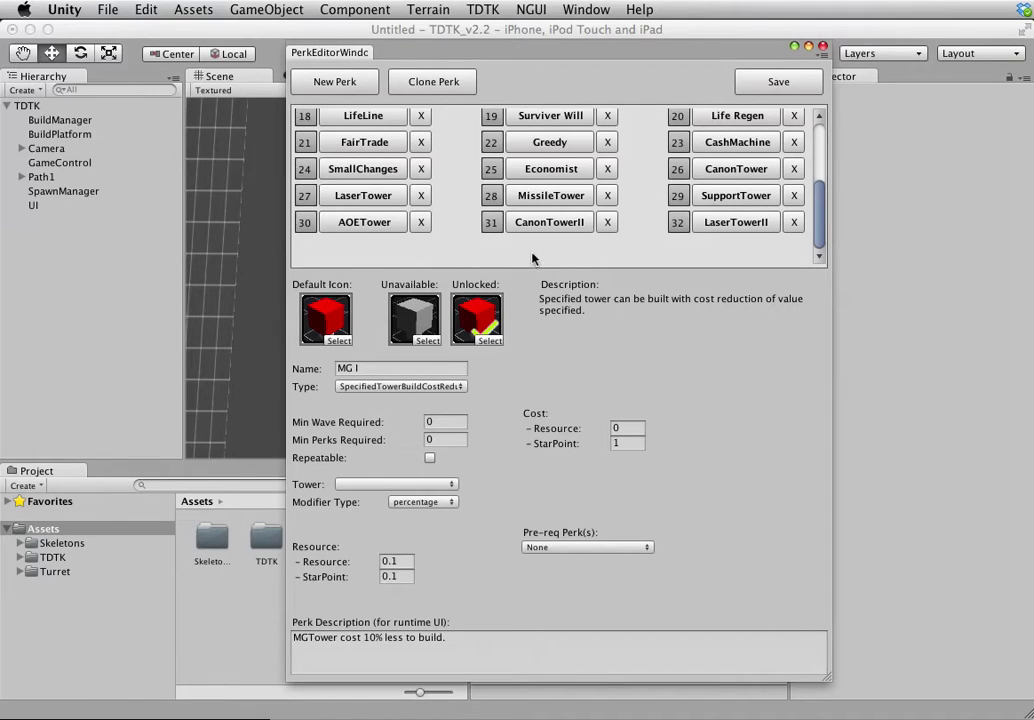
{"action": "scroll", "coordinate": [448, 230], "scroll_direction": "up", "scroll_amount": 3}
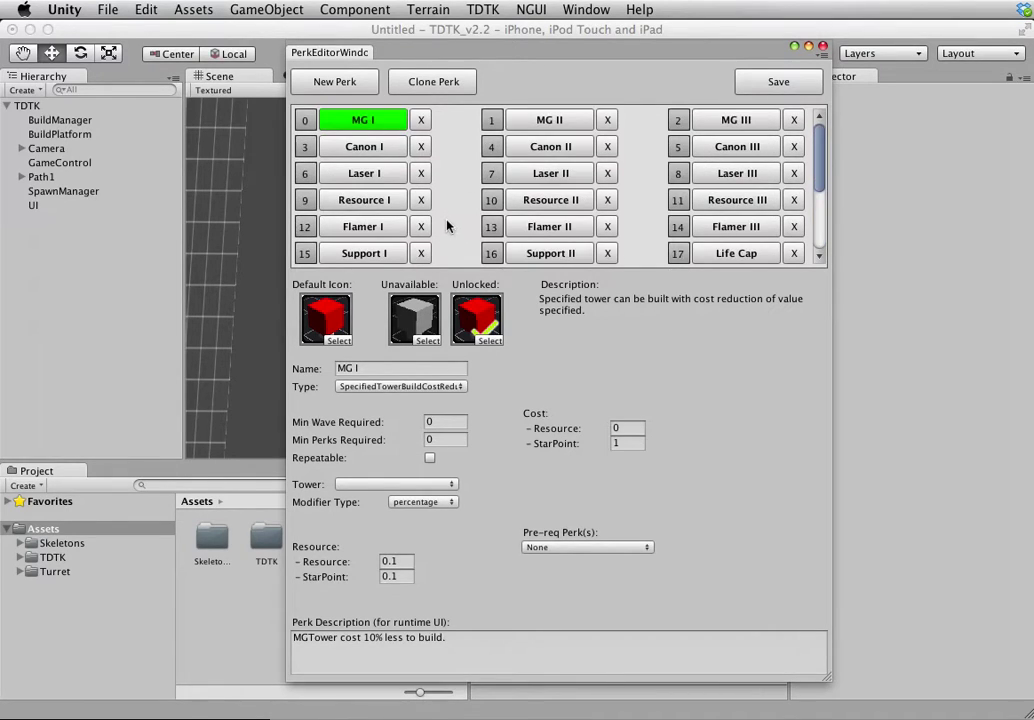
Browse the Canon I, Resource I/II, Laser II, MG II and Canon II perk settings
{"action": "left_click", "coordinate": [364, 147]}
{"action": "left_click", "coordinate": [381, 202]}
{"action": "left_click", "coordinate": [550, 200]}
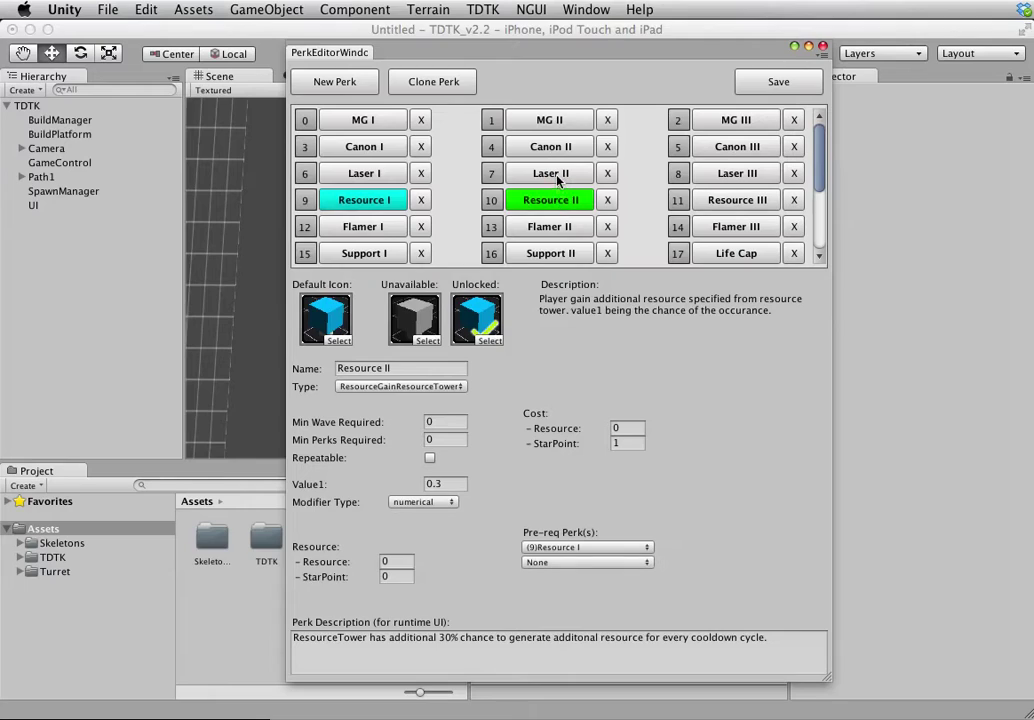
{"action": "left_click", "coordinate": [551, 174]}
{"action": "left_click", "coordinate": [549, 120]}
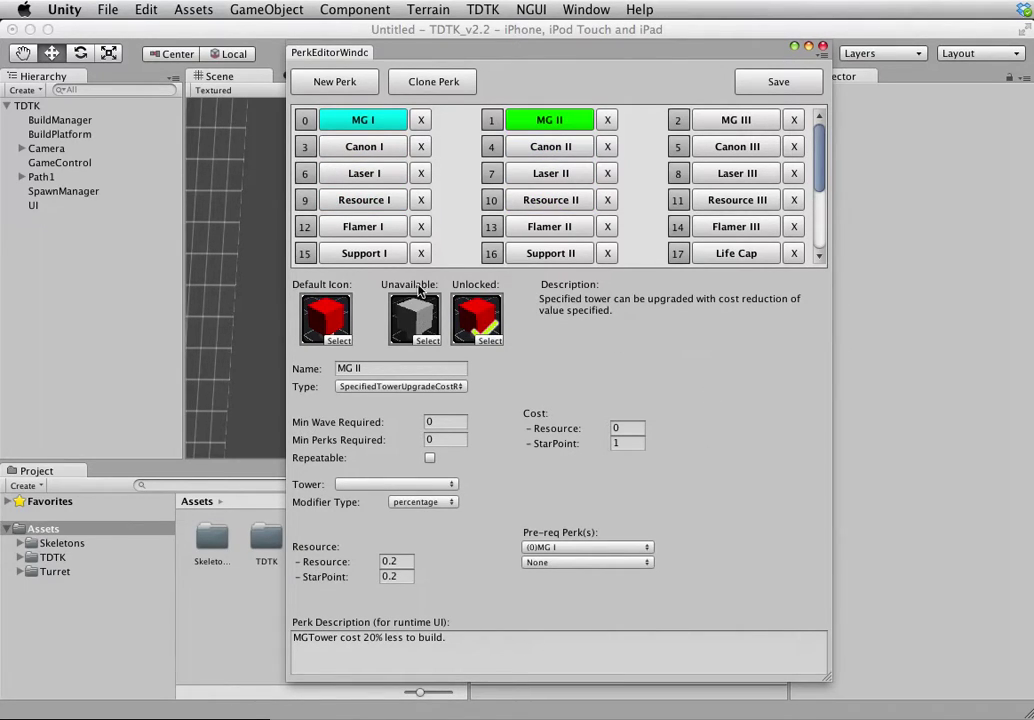
{"action": "left_click", "coordinate": [536, 150]}
{"action": "left_click", "coordinate": [543, 173]}
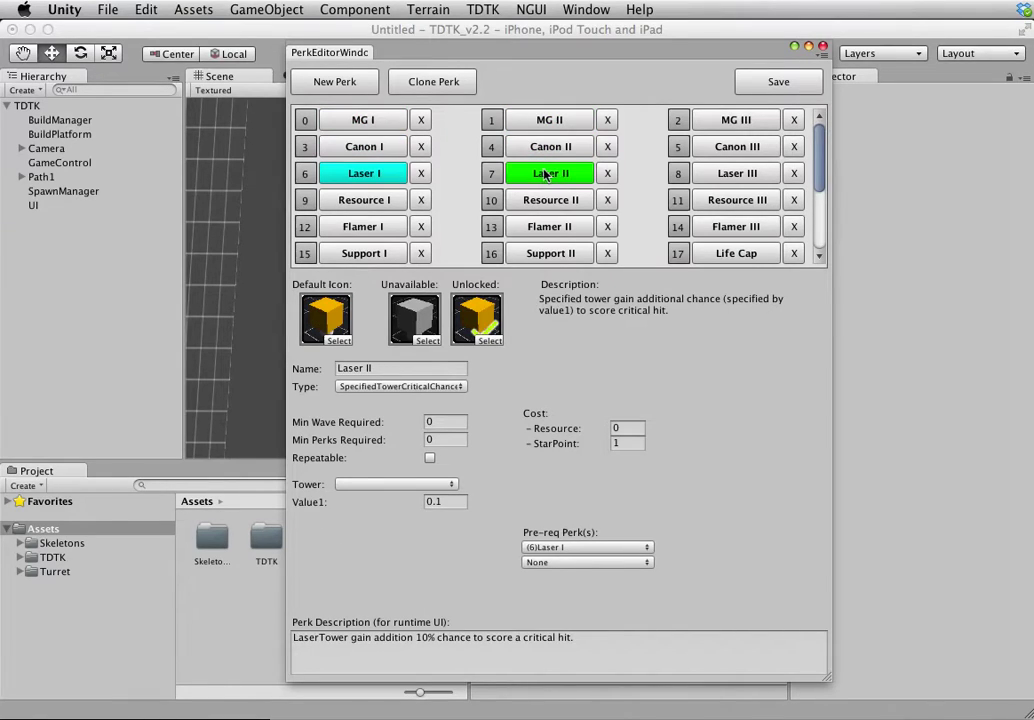
{"action": "left_click", "coordinate": [552, 202]}
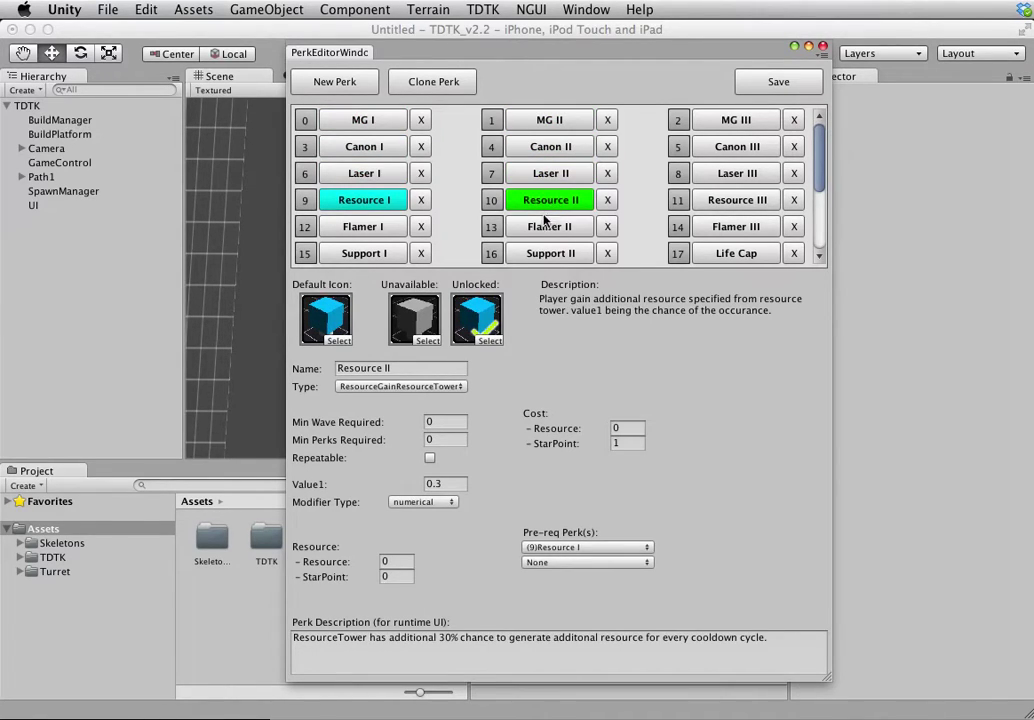
{"action": "scroll", "coordinate": [442, 180], "scroll_direction": "down", "scroll_amount": 3}
{"action": "scroll", "coordinate": [436, 162], "scroll_direction": "up", "scroll_amount": 3}
Add a new blank perk, Perk 33, to the end of the perk list
{"action": "left_click", "coordinate": [421, 123]}
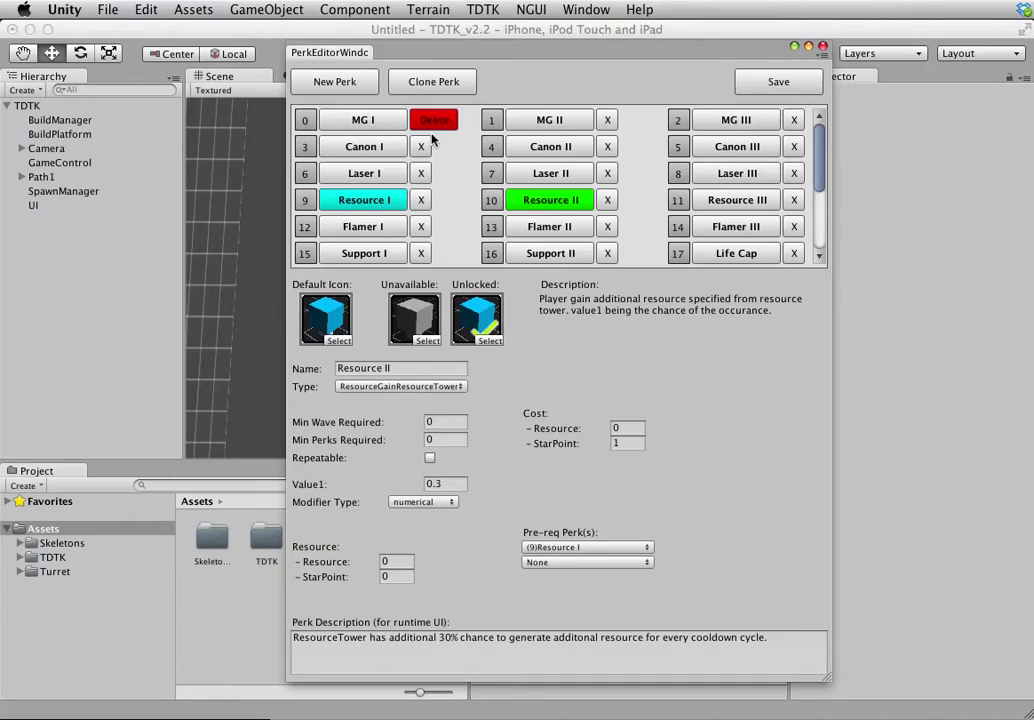
{"action": "scroll", "coordinate": [448, 166], "scroll_direction": "down", "scroll_amount": 5}
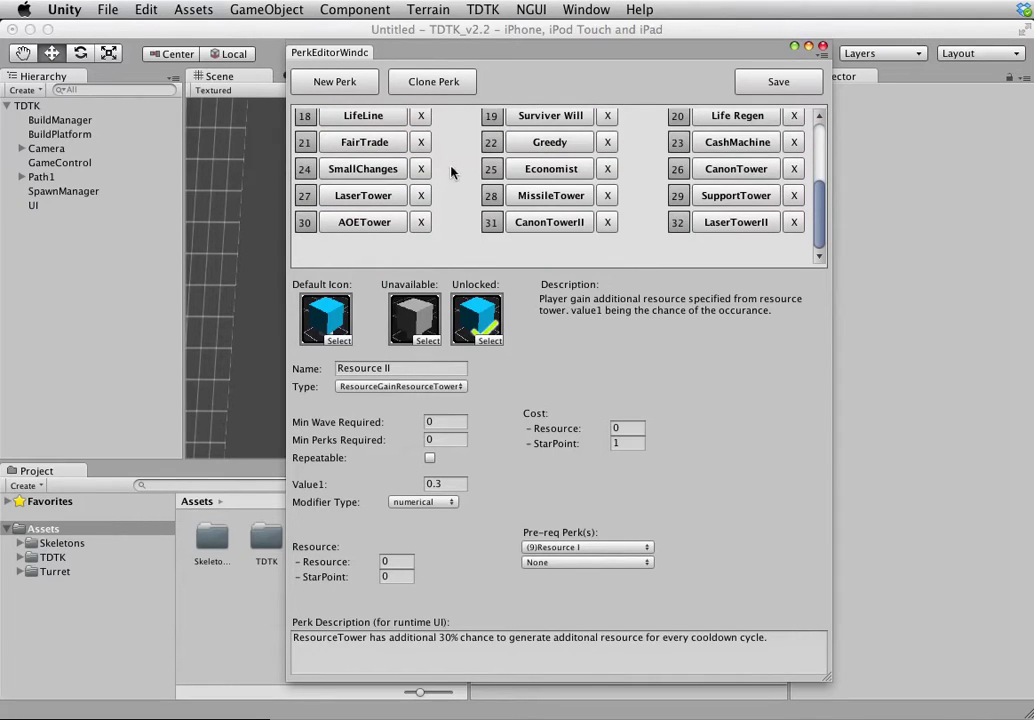
{"action": "left_click", "coordinate": [350, 83]}
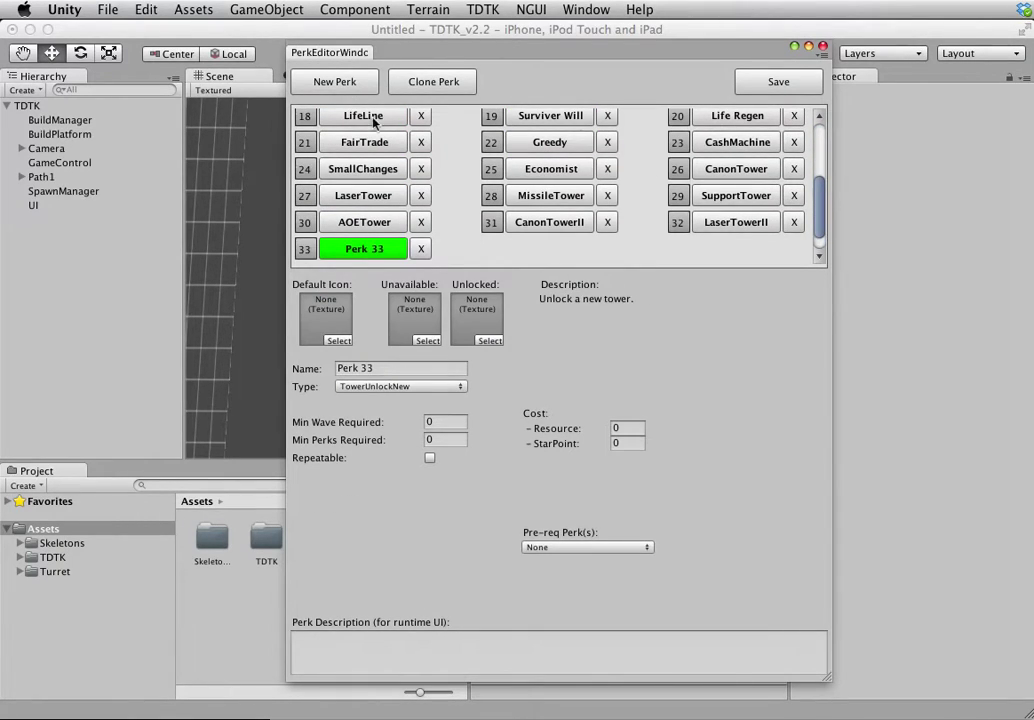
Delete Perk 33 and view Canon III, the CanonTower stun perk requiring Canon II
{"action": "scroll", "coordinate": [355, 145], "scroll_direction": "up", "scroll_amount": 5}
{"action": "scroll", "coordinate": [349, 205], "scroll_direction": "down", "scroll_amount": 5}
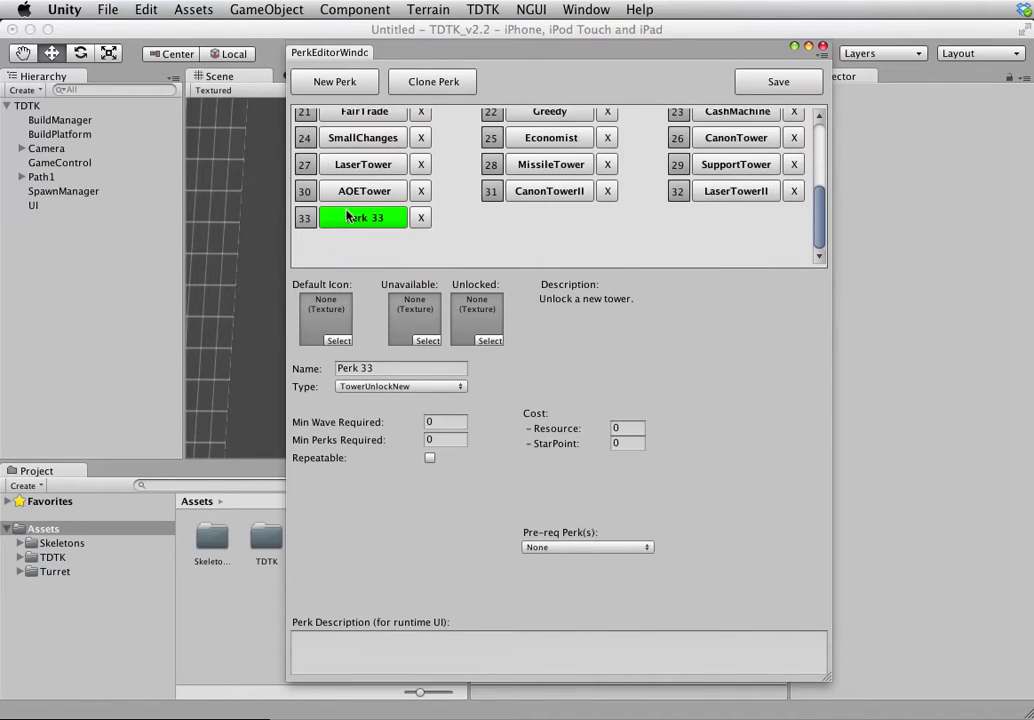
{"action": "scroll", "coordinate": [730, 198], "scroll_direction": "up", "scroll_amount": 5}
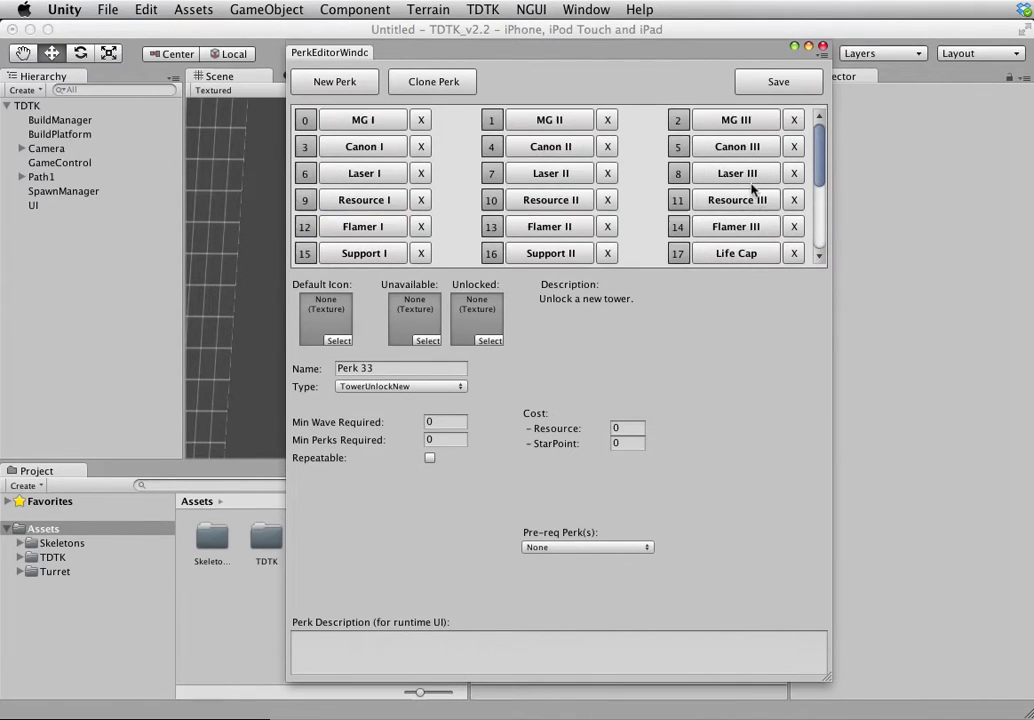
{"action": "scroll", "coordinate": [700, 195], "scroll_direction": "down", "scroll_amount": 5}
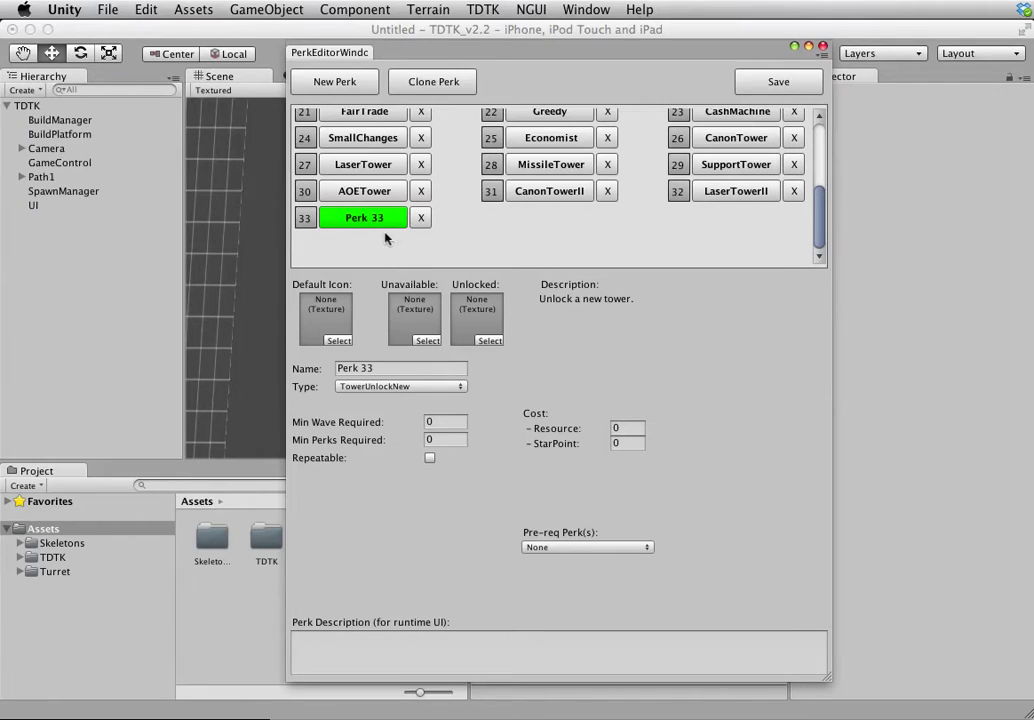
{"action": "left_click", "coordinate": [420, 218]}
{"action": "left_click", "coordinate": [420, 220]}
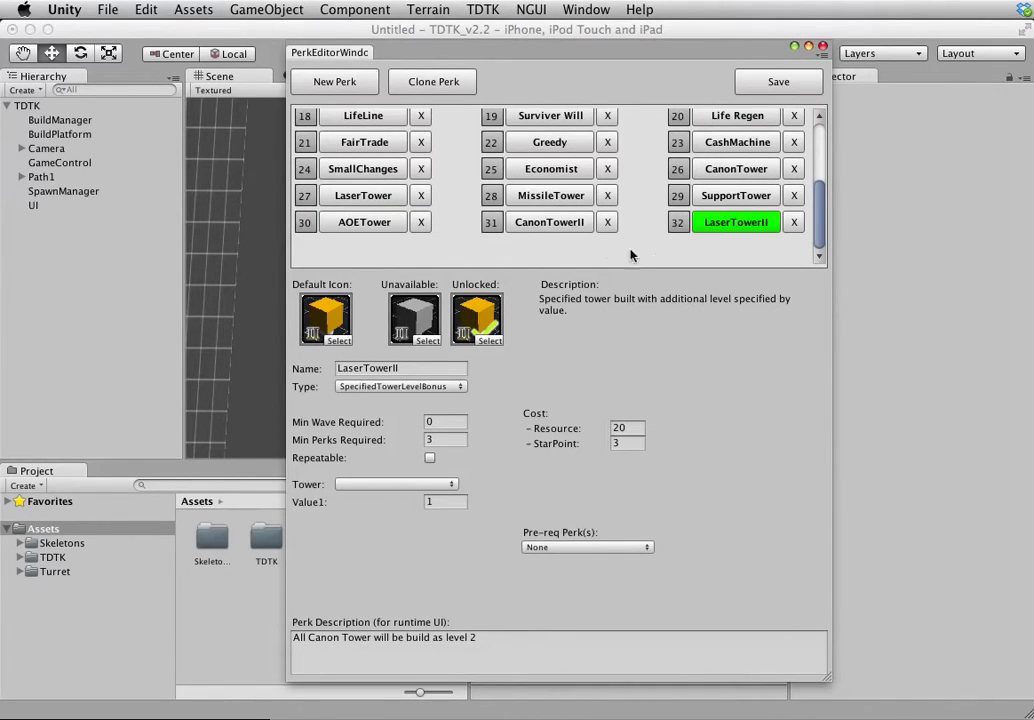
{"action": "scroll", "coordinate": [620, 245], "scroll_direction": "up", "scroll_amount": 5}
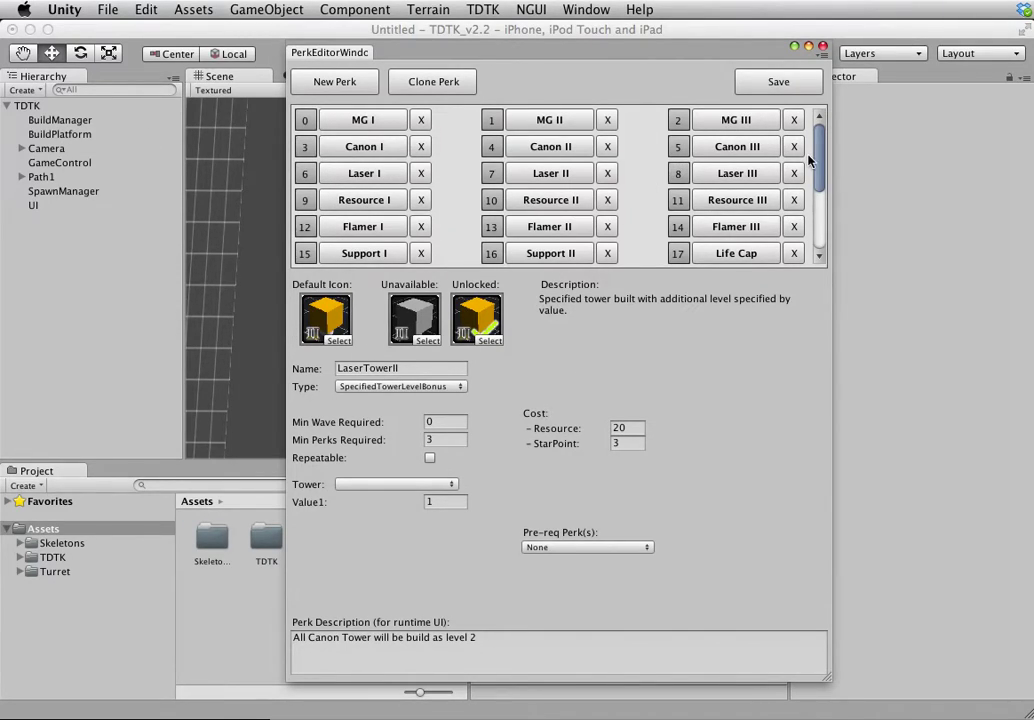
{"action": "left_click", "coordinate": [739, 150]}
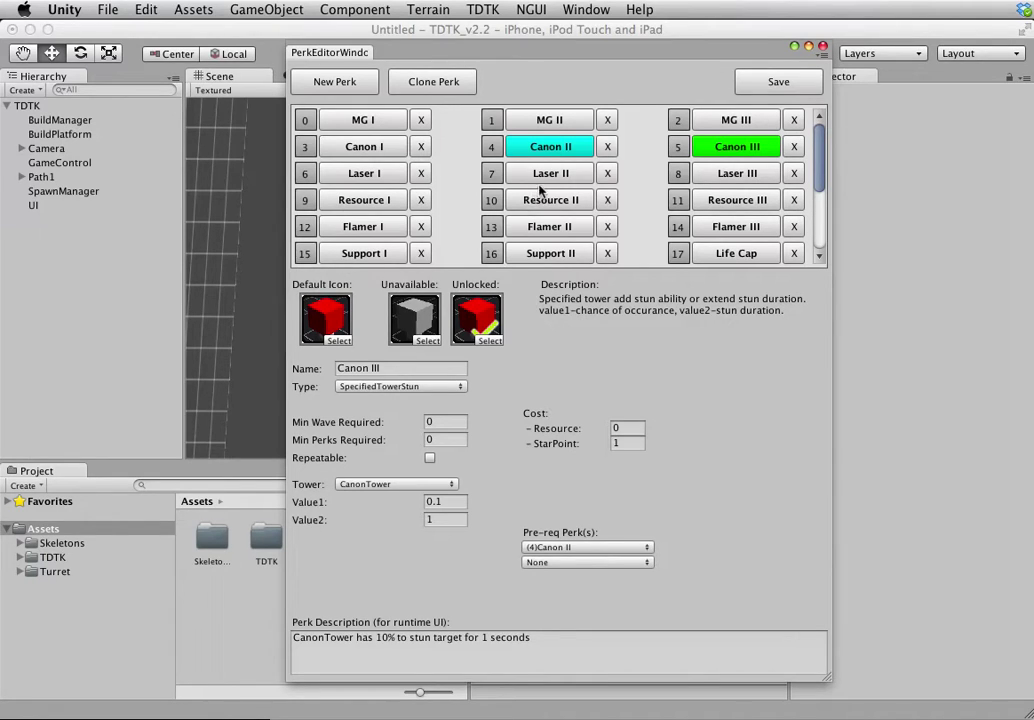
View the Life Regen perk's settings and name, then add a blank Perk 33
{"action": "scroll", "coordinate": [560, 180], "scroll_direction": "down", "scroll_amount": 4}
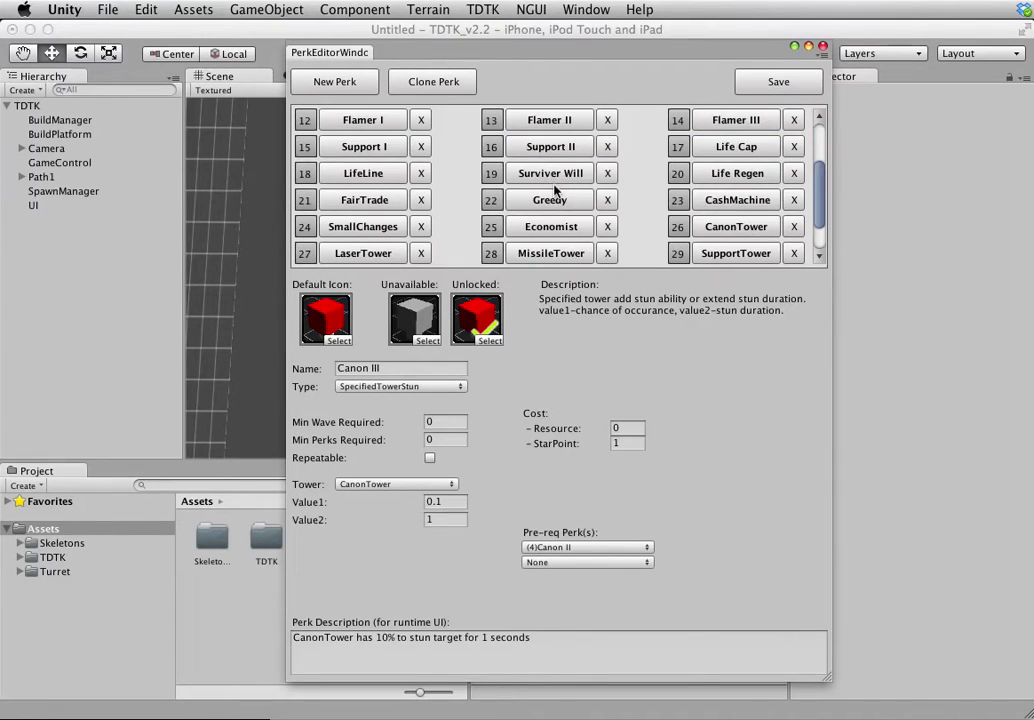
{"action": "scroll", "coordinate": [700, 183], "scroll_direction": "up", "scroll_amount": 1}
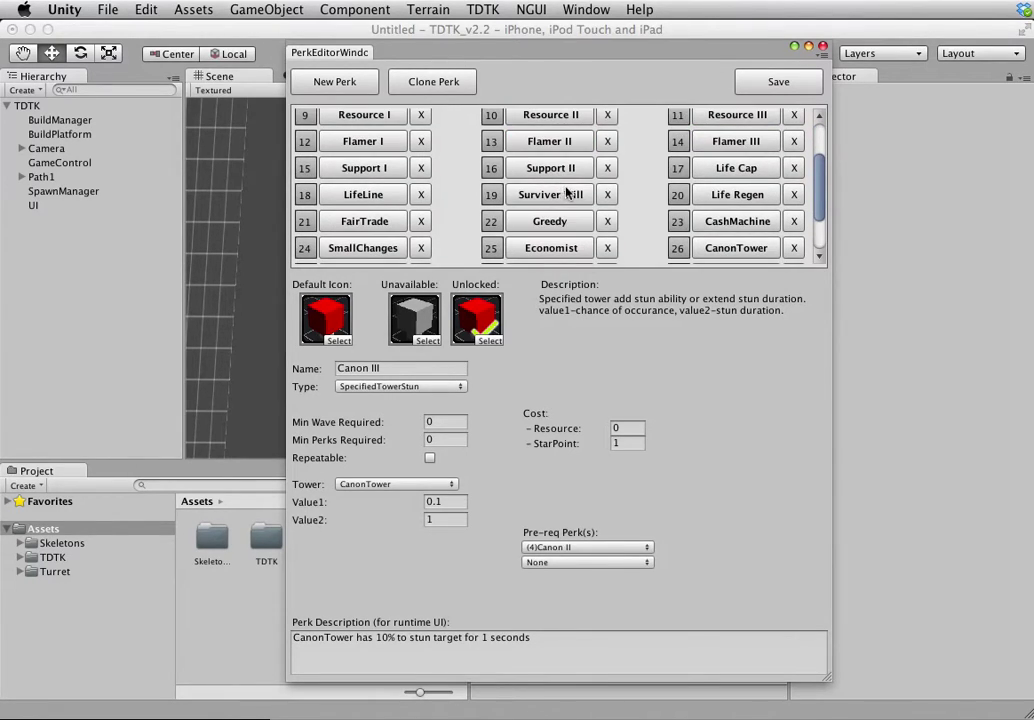
{"action": "left_click", "coordinate": [738, 195]}
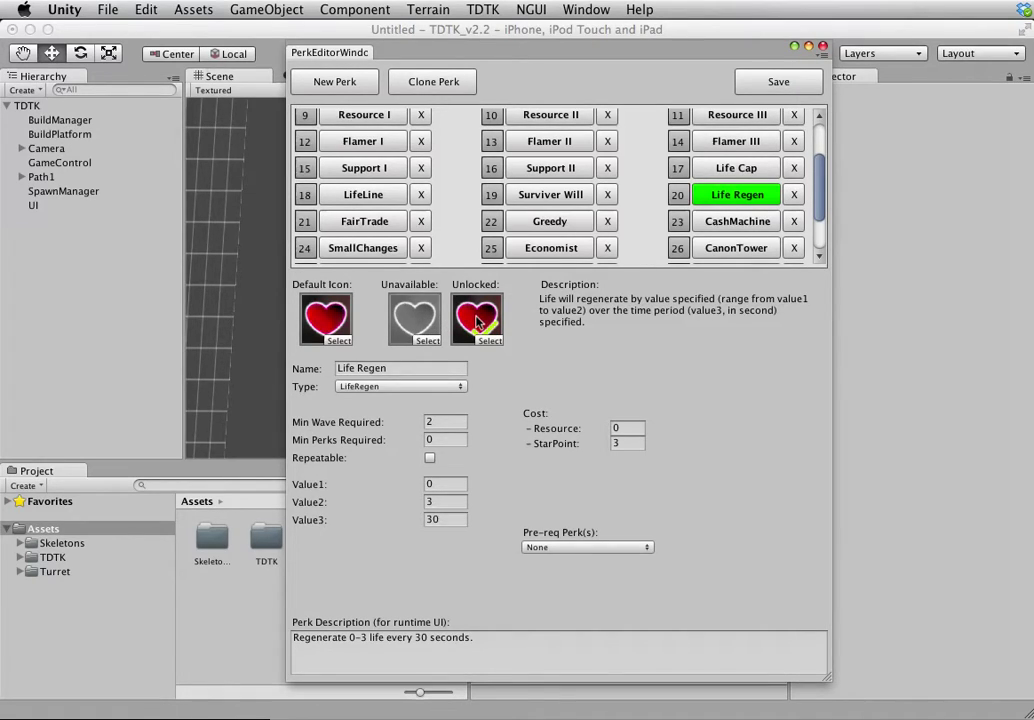
{"action": "left_click", "coordinate": [436, 369]}
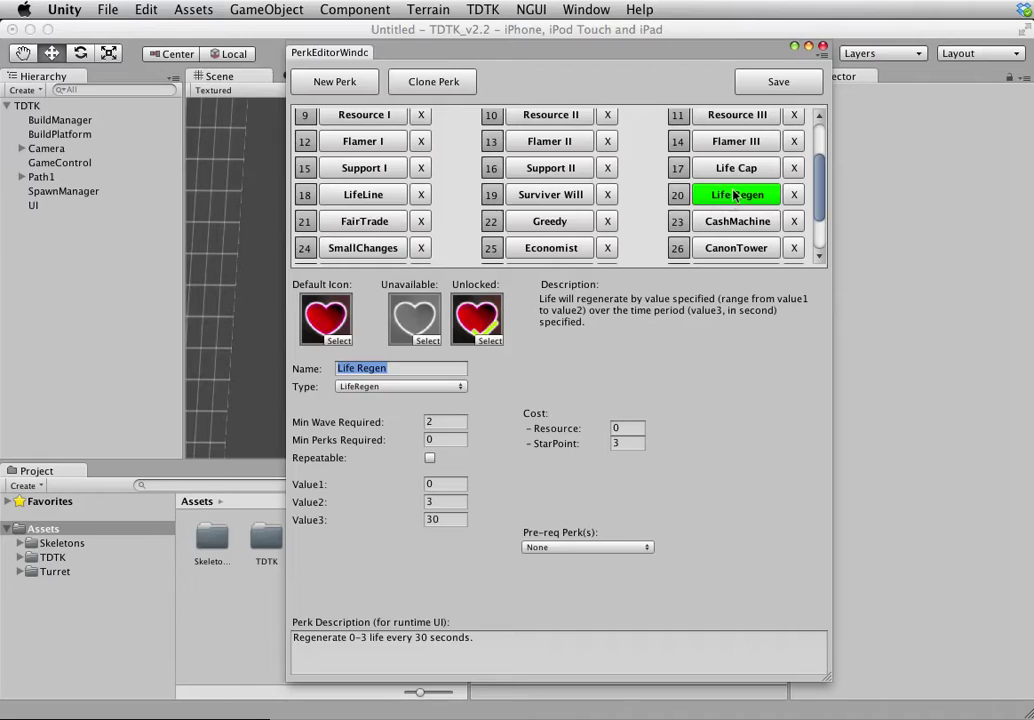
{"action": "scroll", "coordinate": [658, 208], "scroll_direction": "down", "scroll_amount": 3}
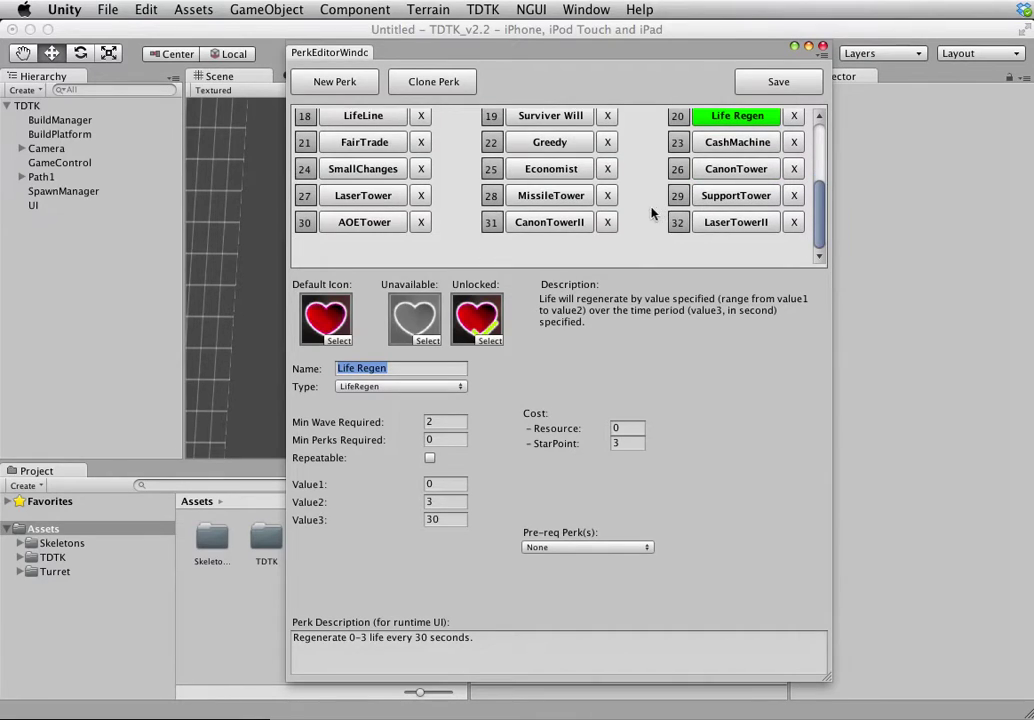
{"action": "left_click", "coordinate": [338, 84]}
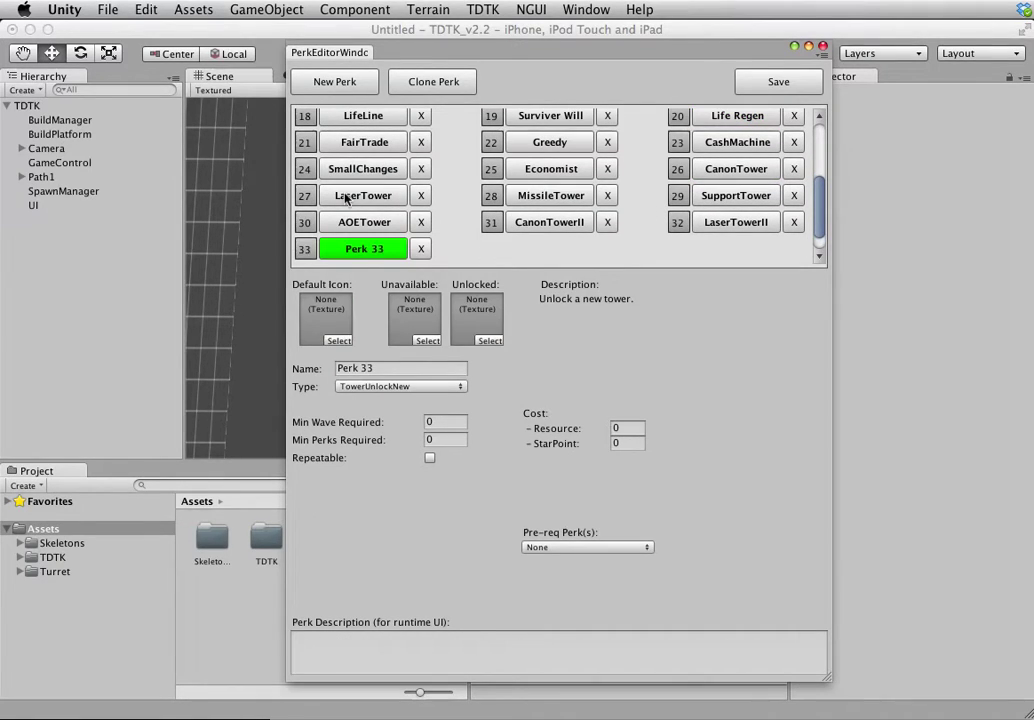
Browse the available perk types for Perk 33, leaving it as TowerUnlockNew
{"action": "left_click", "coordinate": [401, 388]}
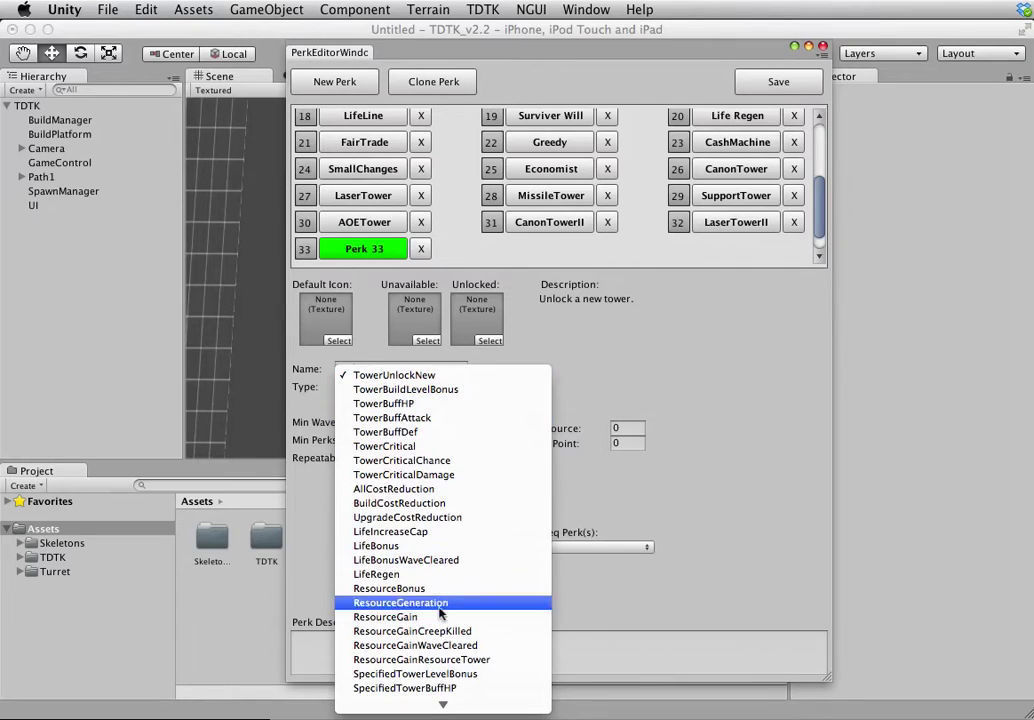
{"action": "scroll", "coordinate": [440, 614], "scroll_direction": "down", "scroll_amount": 5}
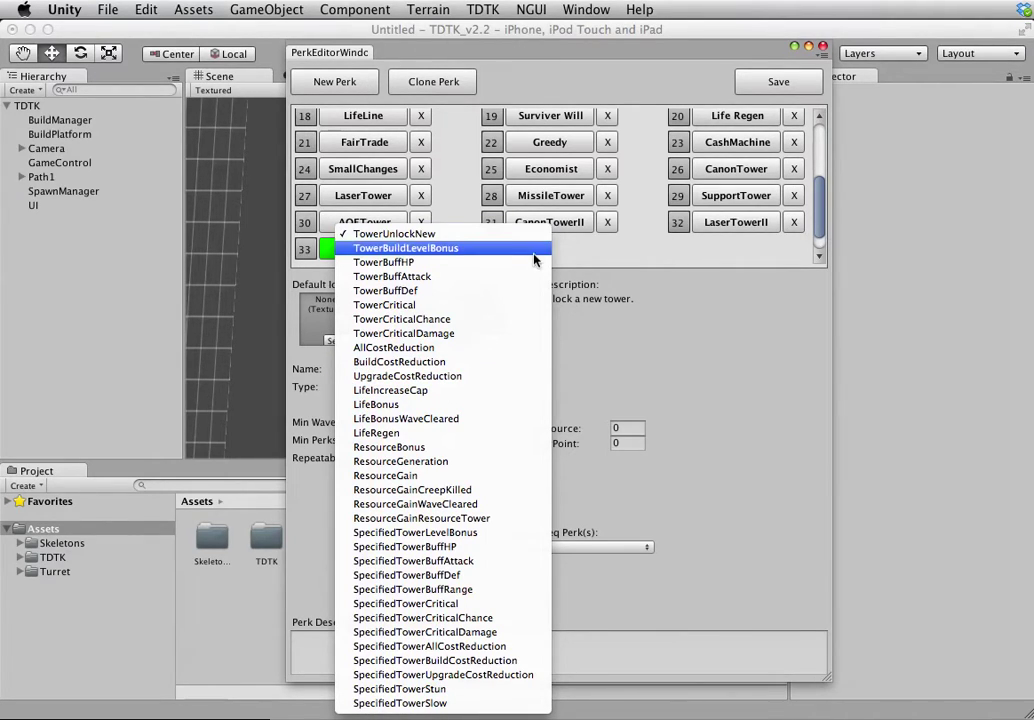
{"action": "left_click", "coordinate": [582, 262]}
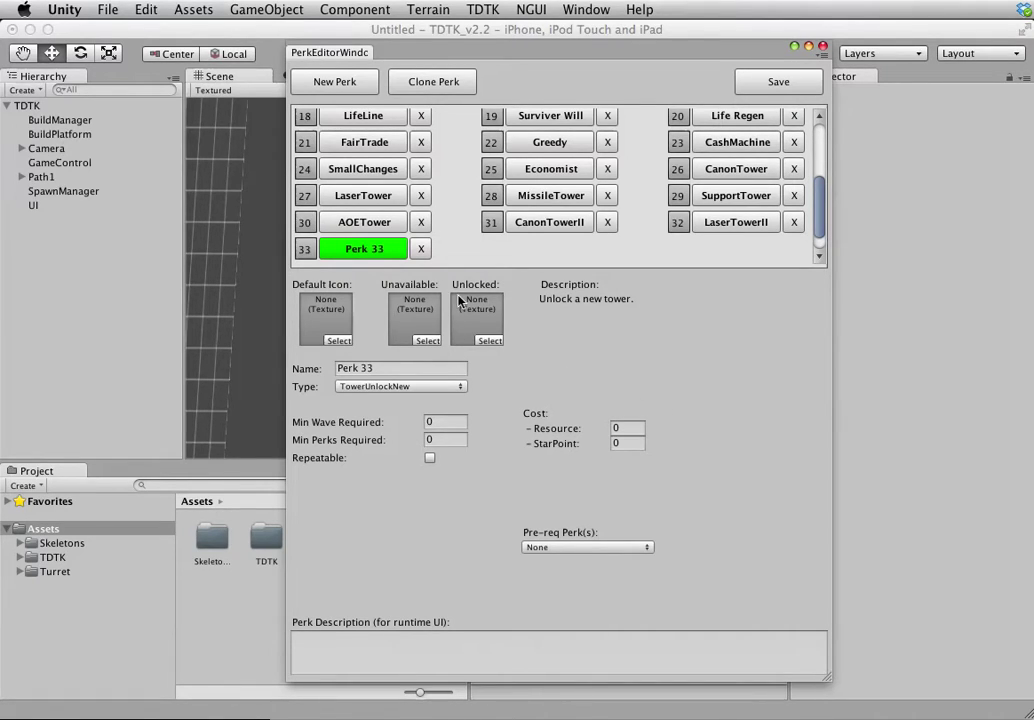
Compare the CanonTowerII and LifeLine perks against the unedited Perk 33
{"action": "left_click", "coordinate": [528, 228]}
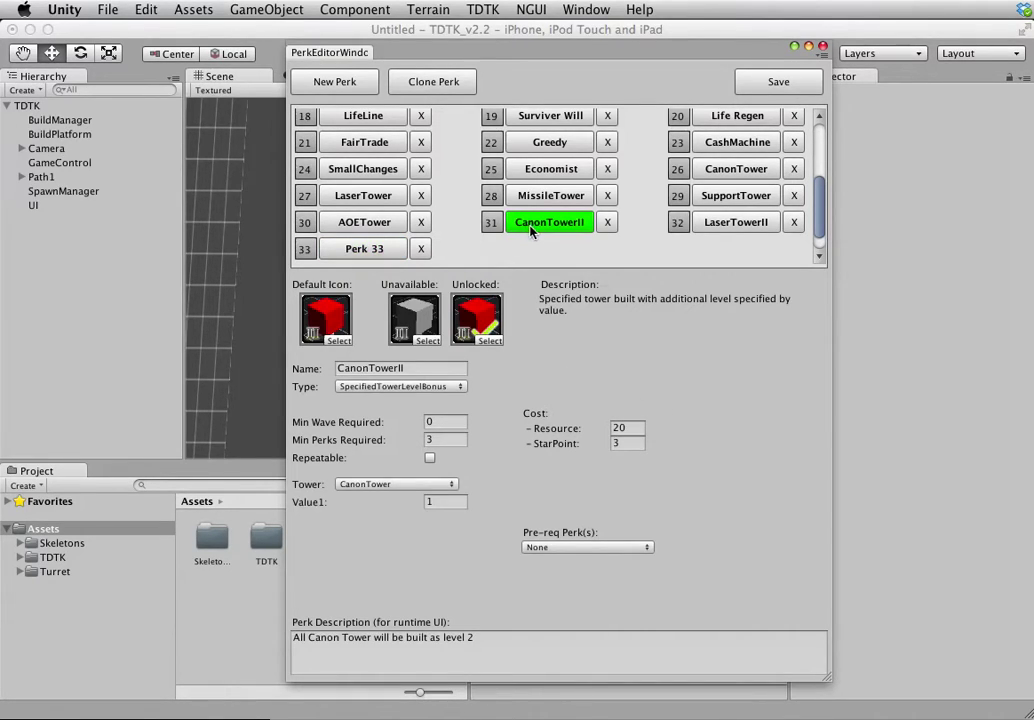
{"action": "left_click", "coordinate": [380, 248]}
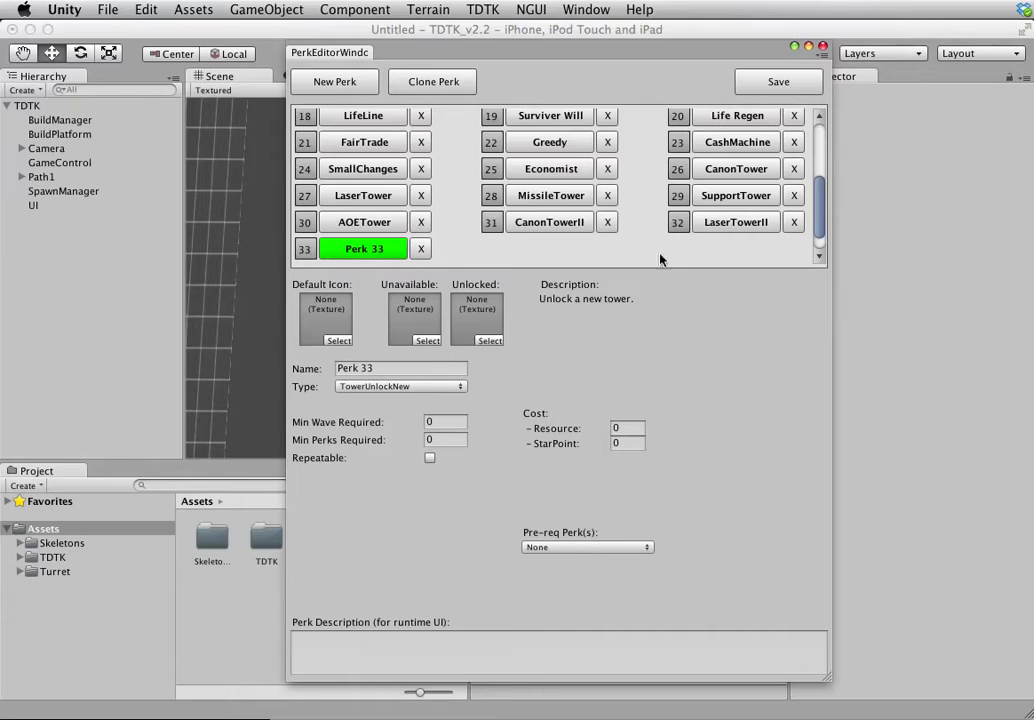
{"action": "scroll", "coordinate": [645, 250], "scroll_direction": "up", "scroll_amount": 3}
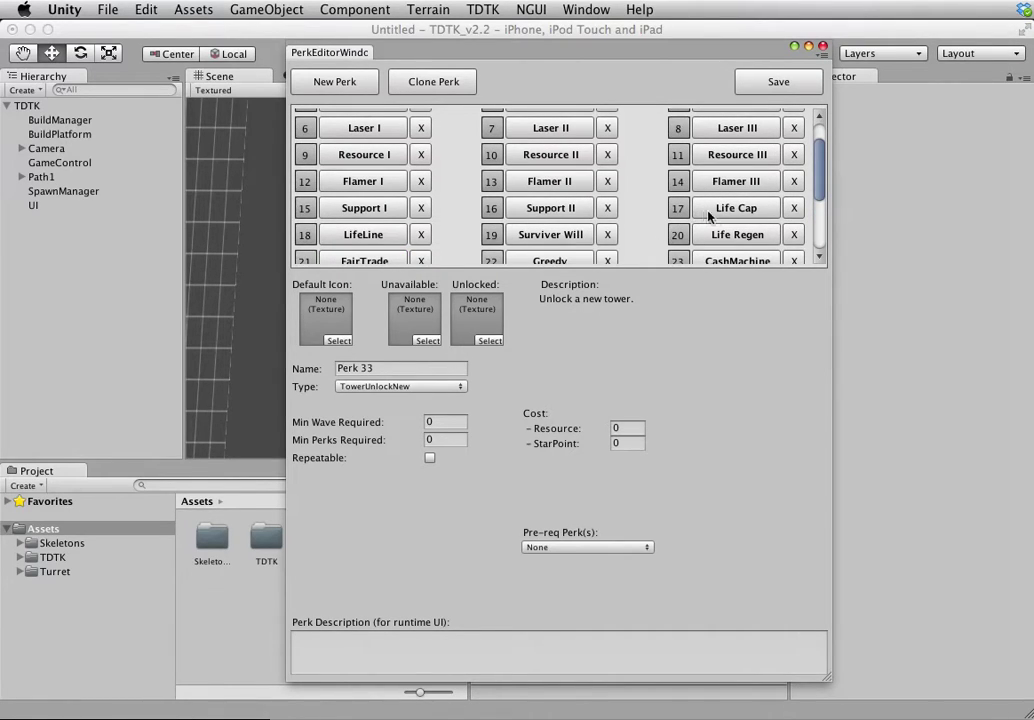
{"action": "left_click", "coordinate": [393, 236]}
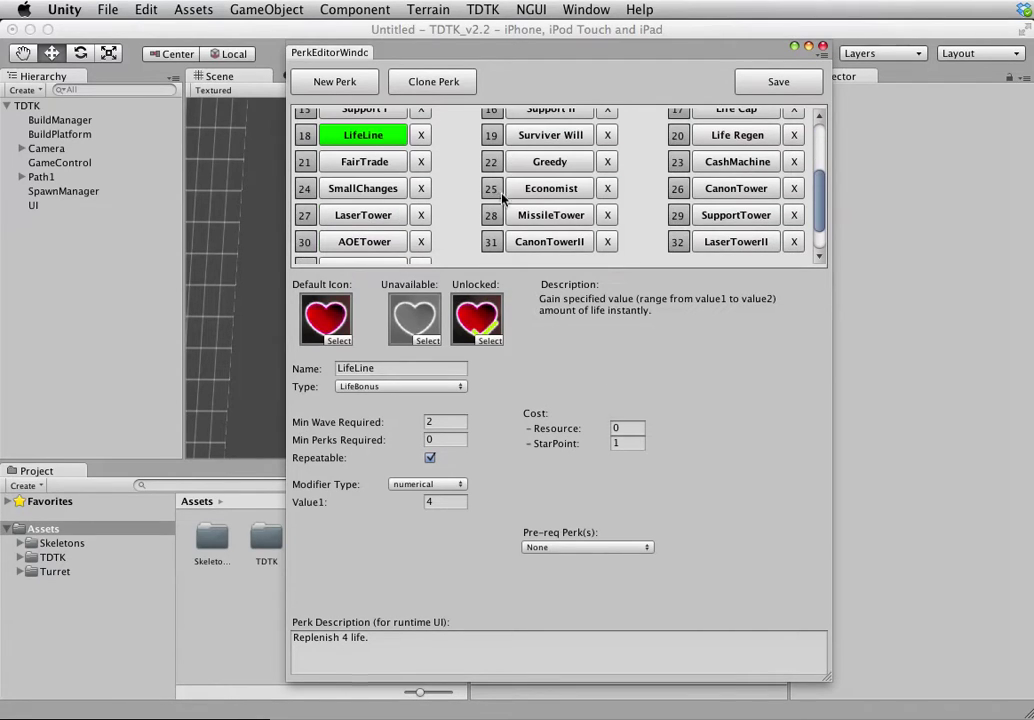
{"action": "scroll", "coordinate": [395, 200], "scroll_direction": "down", "scroll_amount": 2}
{"action": "left_click", "coordinate": [390, 220]}
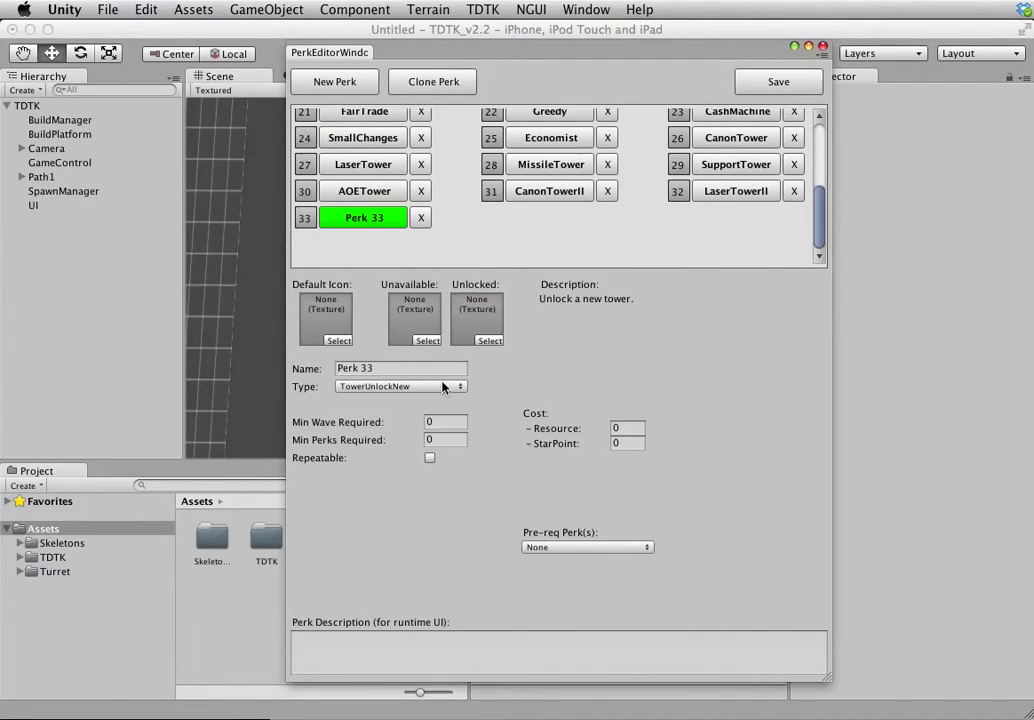
{"action": "left_click", "coordinate": [451, 438]}
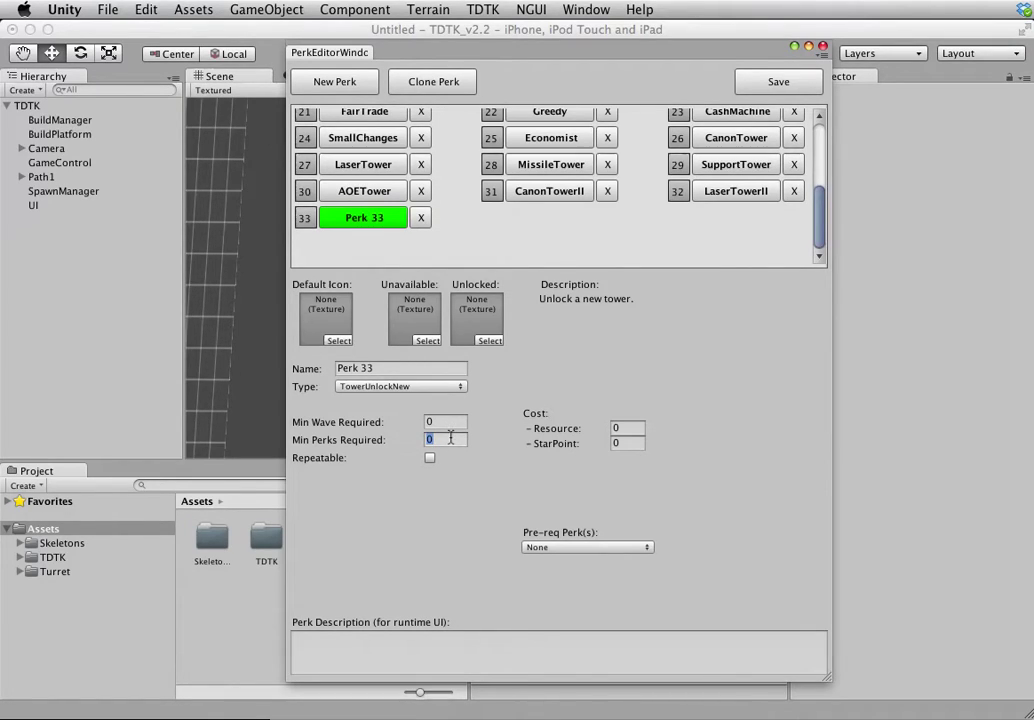
{"action": "scroll", "coordinate": [500, 170], "scroll_direction": "up", "scroll_amount": 5}
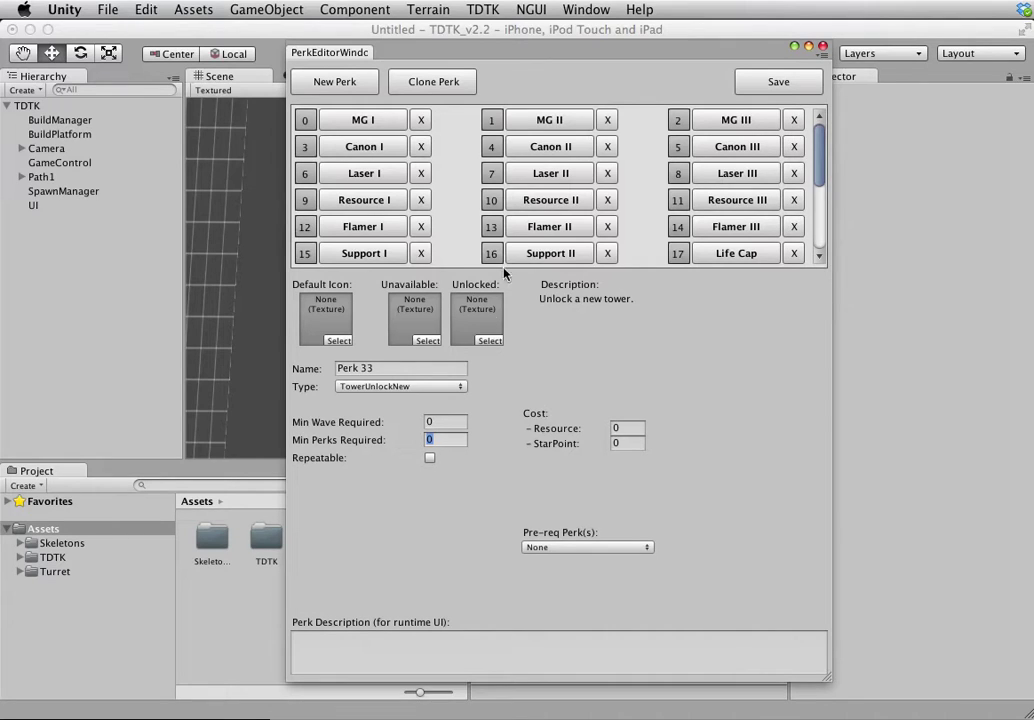
{"action": "scroll", "coordinate": [473, 260], "scroll_direction": "down", "scroll_amount": 5}
{"action": "left_click", "coordinate": [359, 250]}
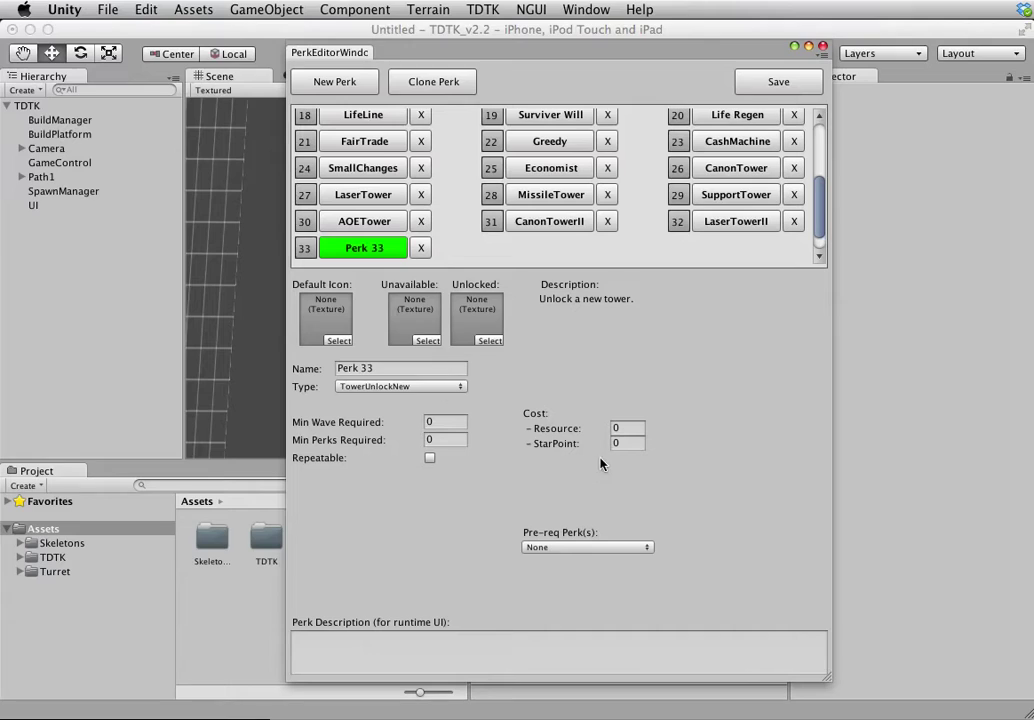
{"action": "left_click", "coordinate": [602, 550]}
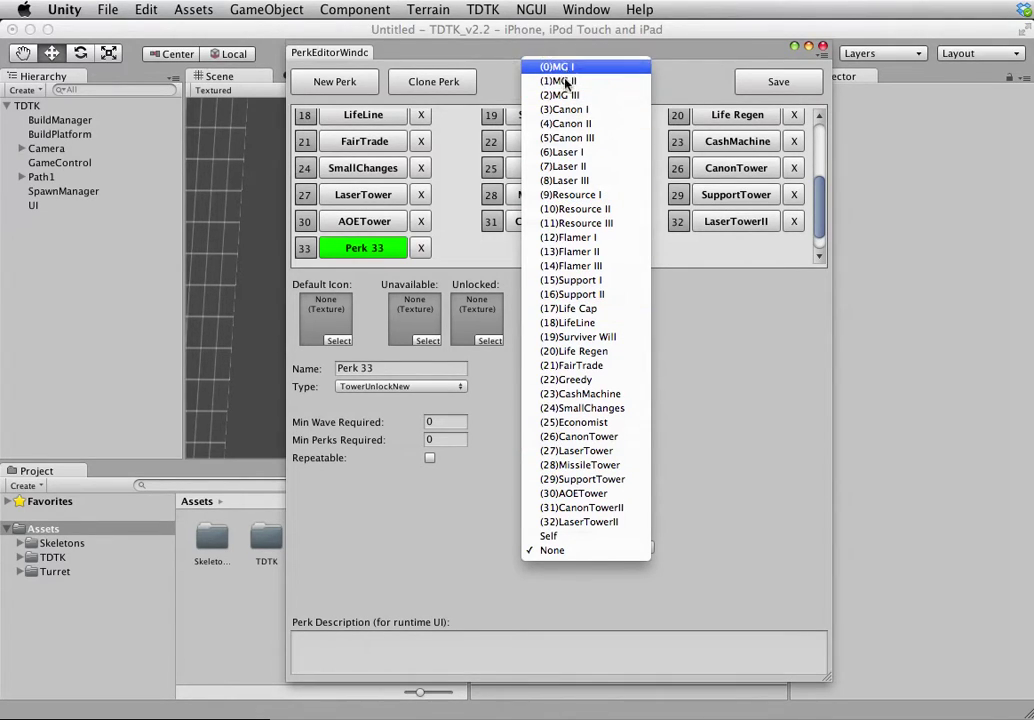
Leave the prerequisite as None and compare the MG II and MG III perks
{"action": "left_click", "coordinate": [699, 313]}
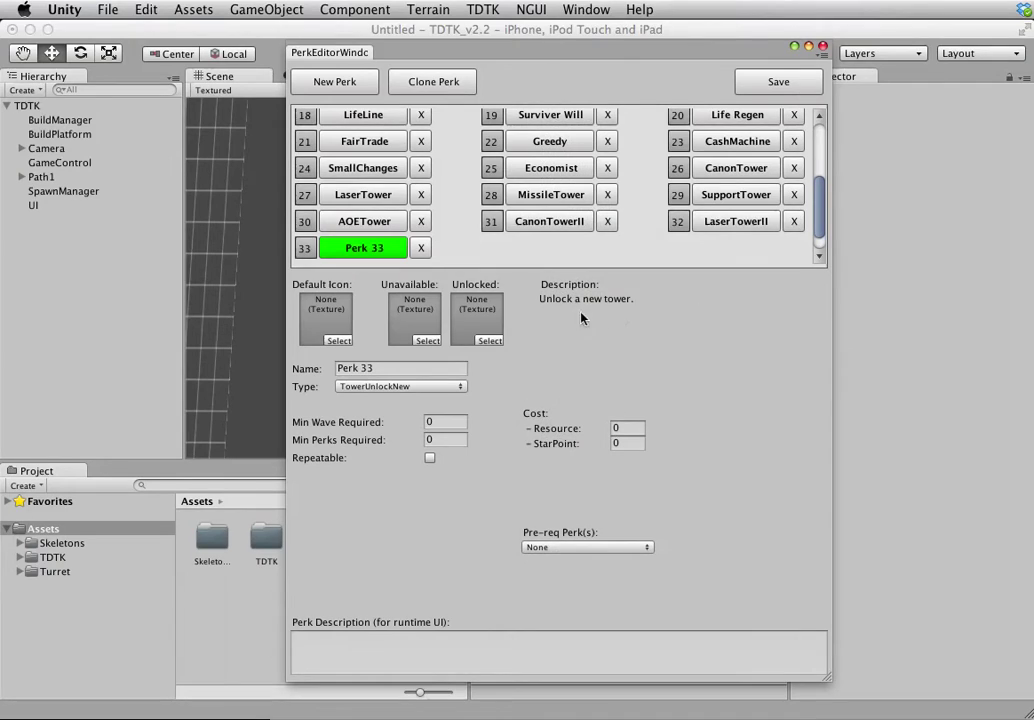
{"action": "scroll", "coordinate": [498, 165], "scroll_direction": "up", "scroll_amount": 5}
{"action": "left_click", "coordinate": [538, 122]}
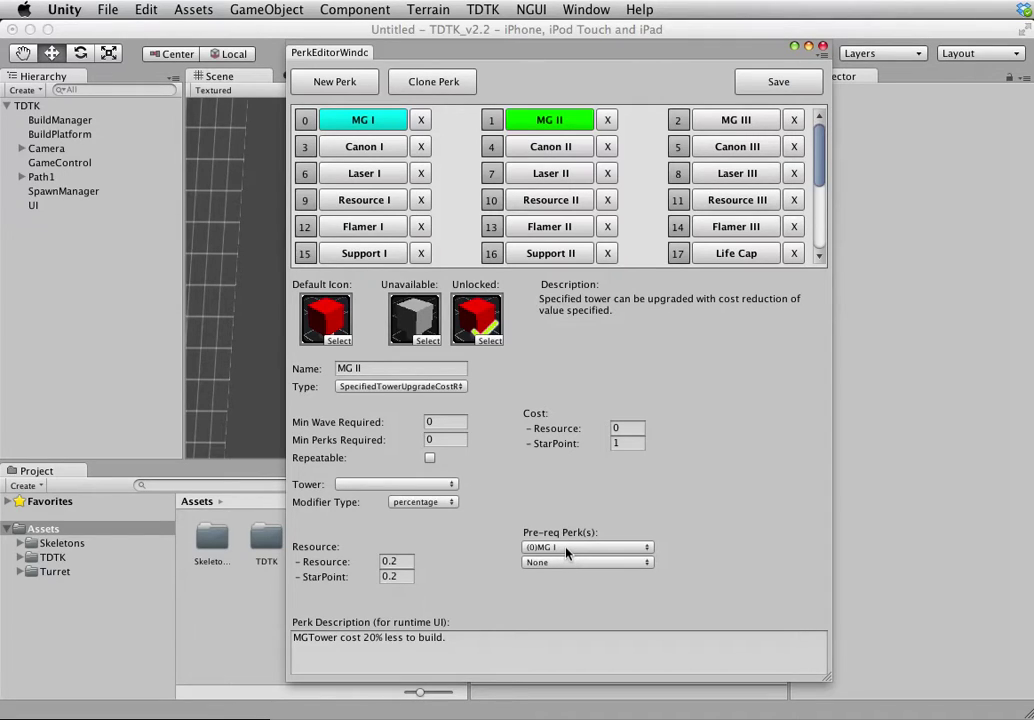
{"action": "left_click", "coordinate": [735, 120]}
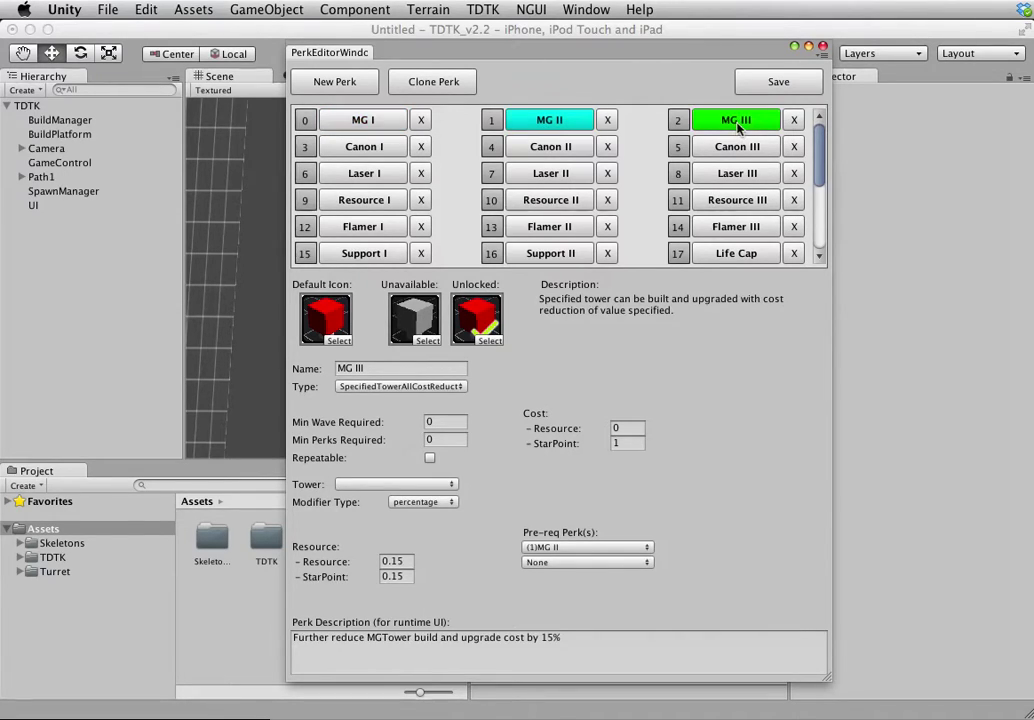
{"action": "left_click", "coordinate": [552, 122]}
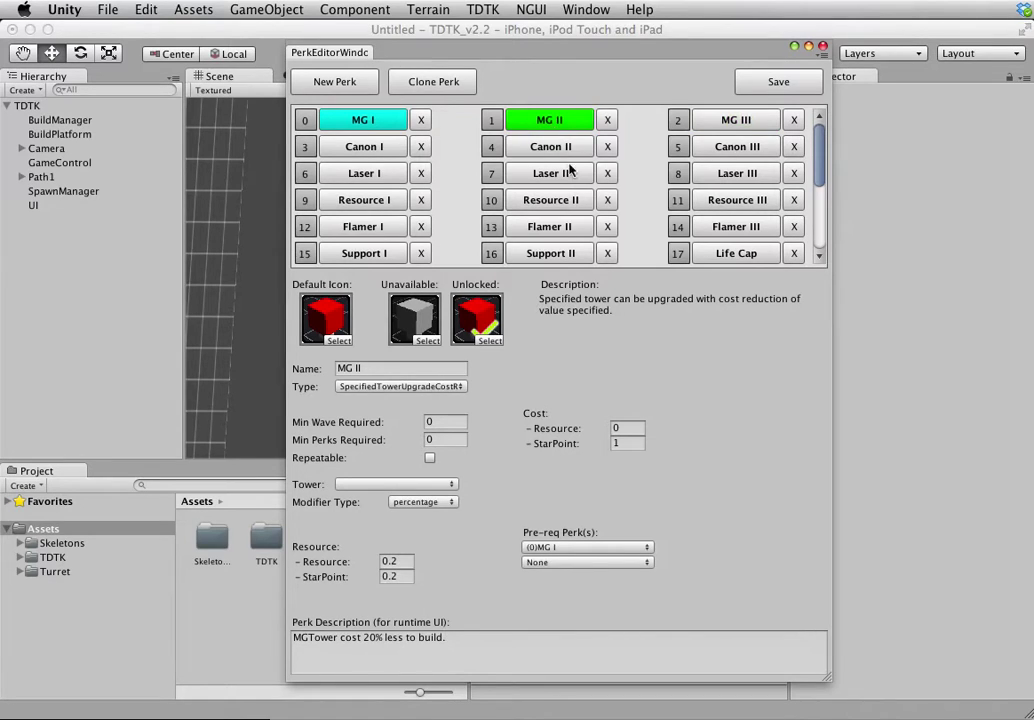
Add Canon I and Laser I as extra MG II prerequisites, then view Canon II
{"action": "left_click", "coordinate": [595, 562]}
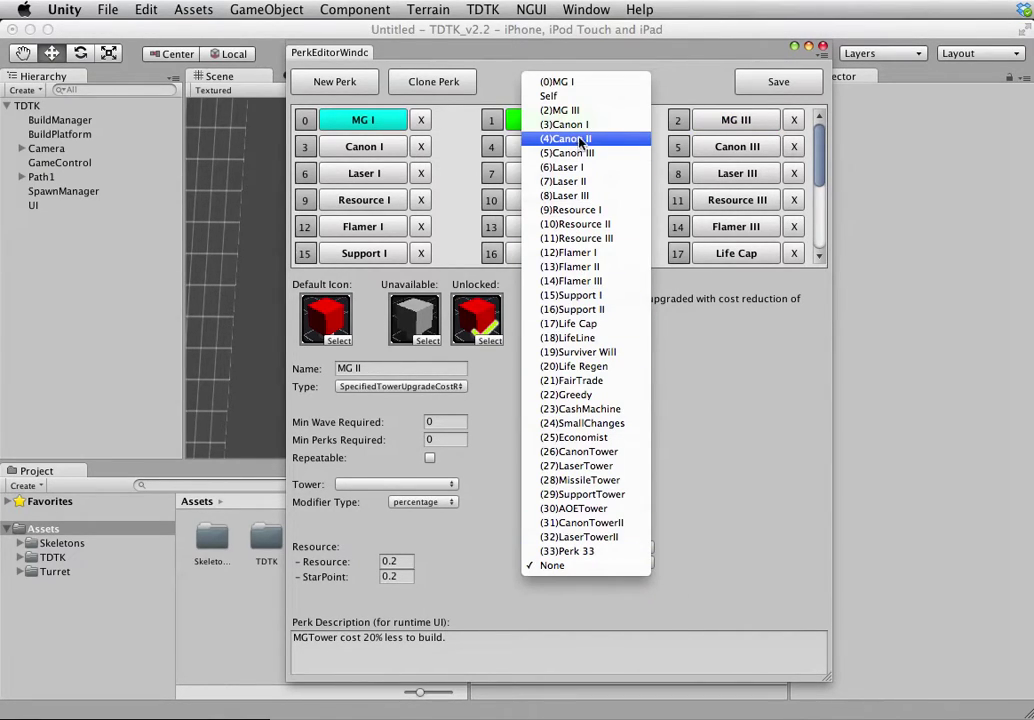
{"action": "left_click", "coordinate": [568, 128]}
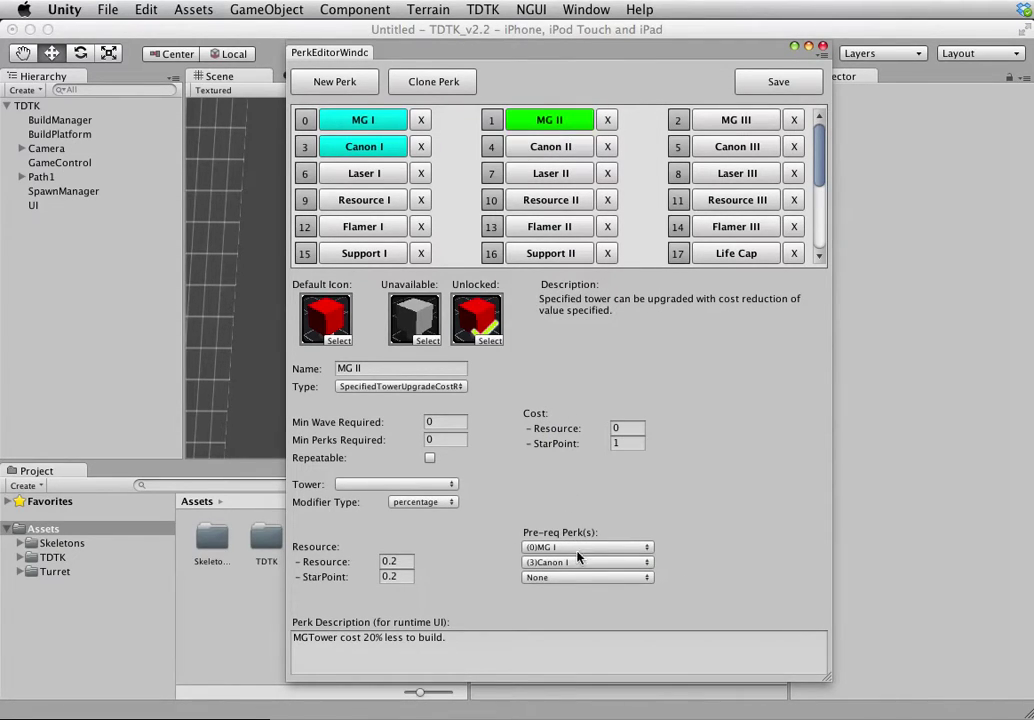
{"action": "left_click", "coordinate": [577, 579]}
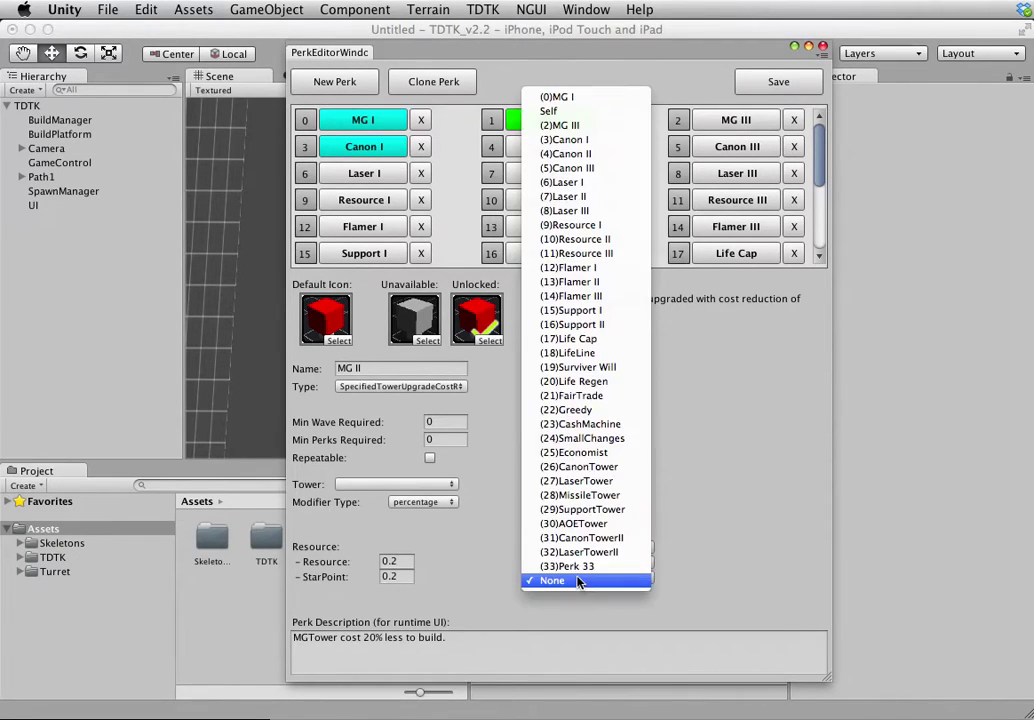
{"action": "left_click", "coordinate": [567, 183]}
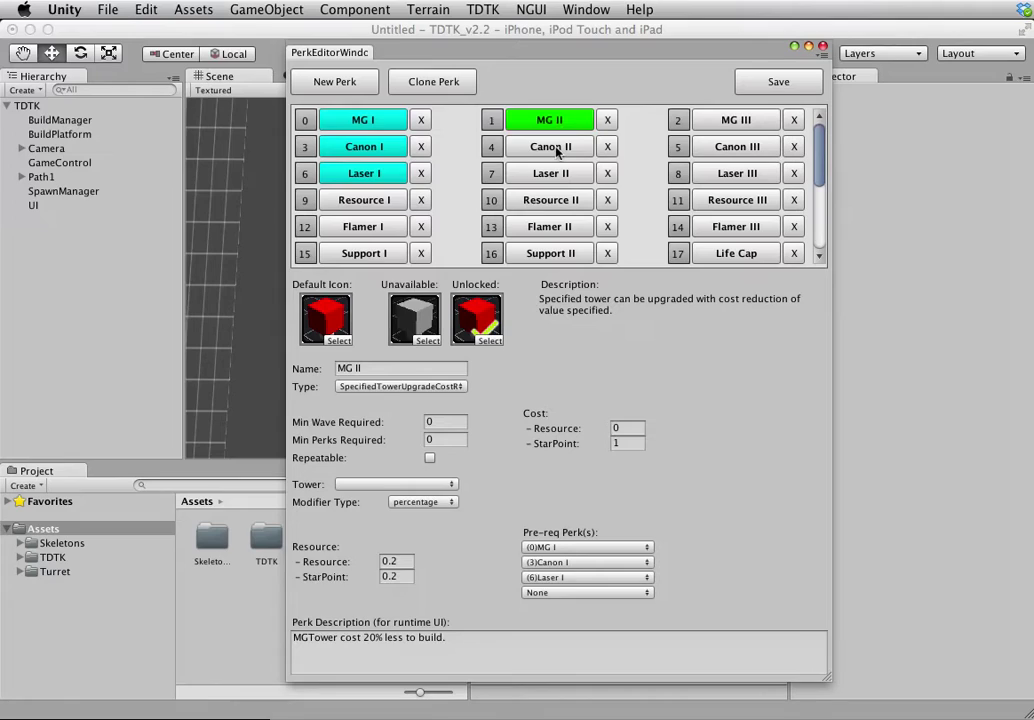
{"action": "left_click", "coordinate": [562, 147]}
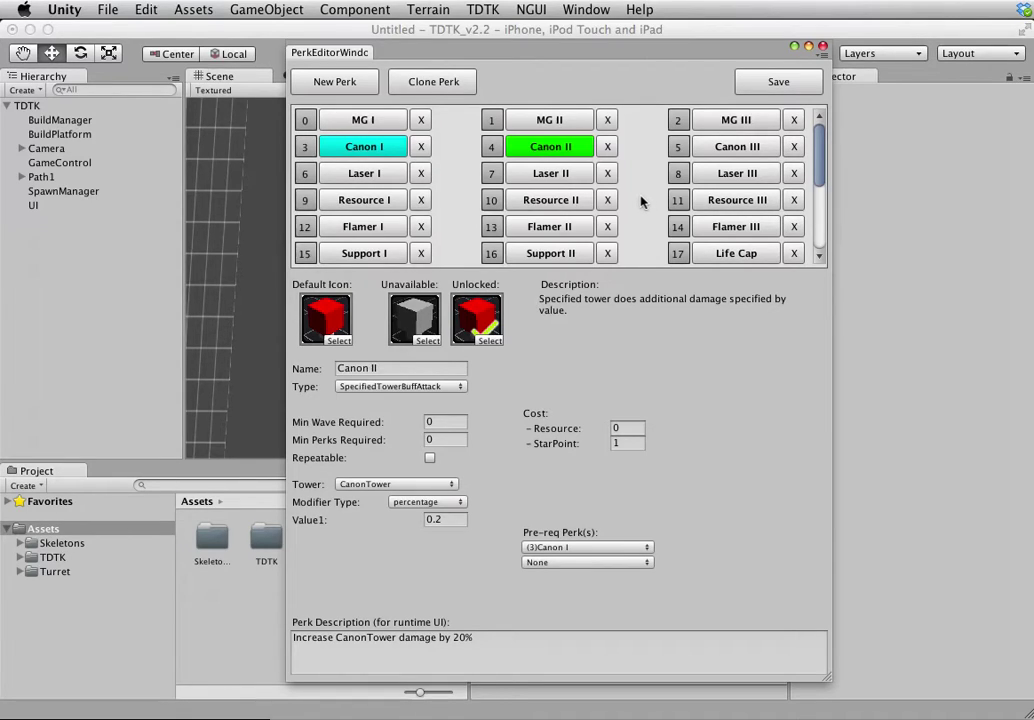
{"action": "scroll", "coordinate": [642, 202], "scroll_direction": "down", "scroll_amount": 3}
{"action": "scroll", "coordinate": [642, 202], "scroll_direction": "down", "scroll_amount": 4}
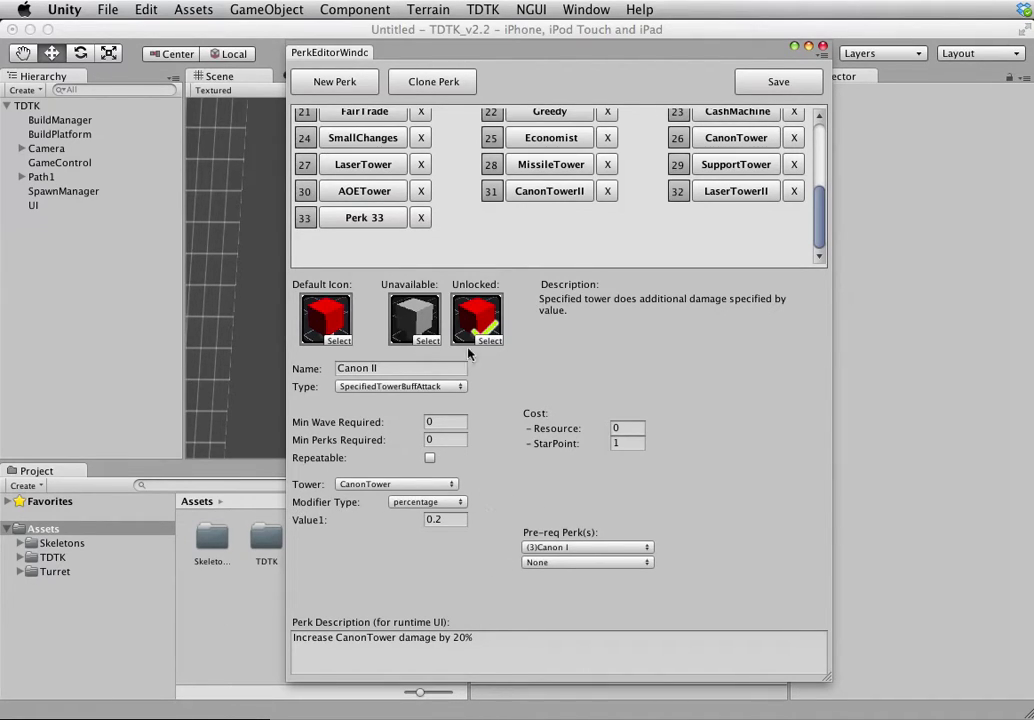
{"action": "scroll", "coordinate": [400, 200], "scroll_direction": "up", "scroll_amount": 5}
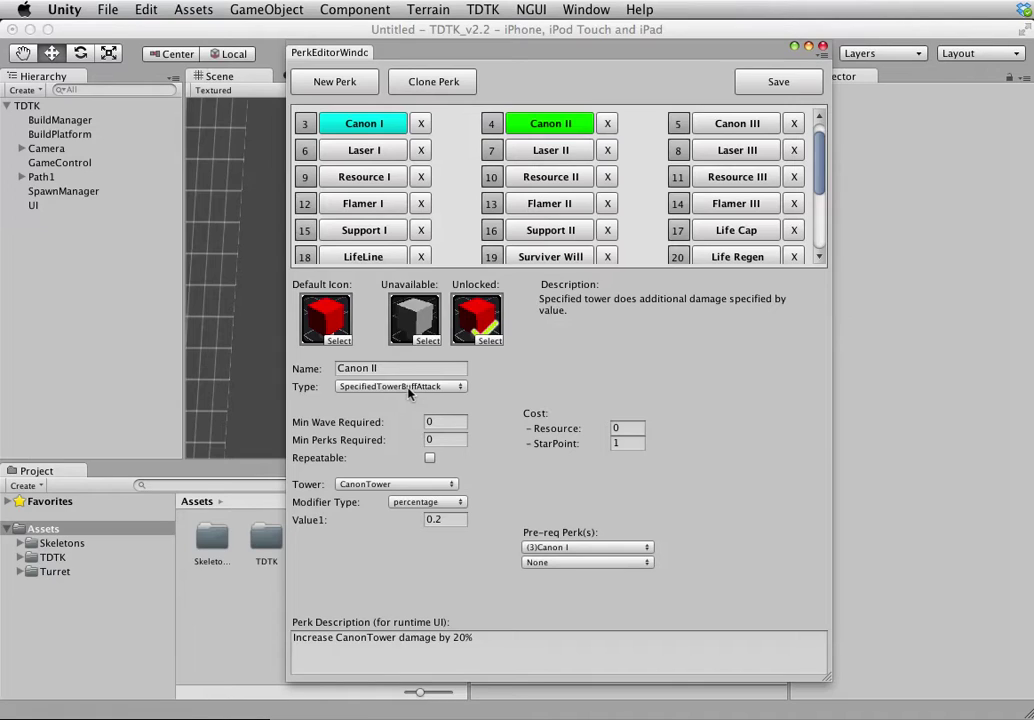
Keep Canon II's tower as CanonTower, close the perk editor, and glance at the tower manager
{"action": "left_click", "coordinate": [418, 483]}
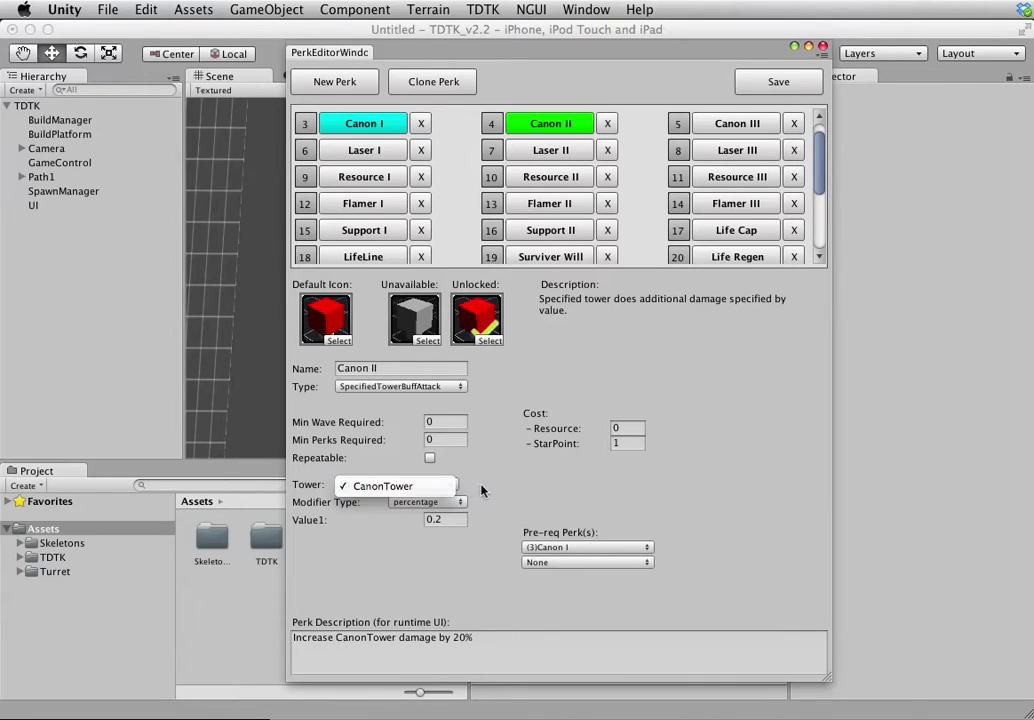
{"action": "left_click", "coordinate": [481, 490]}
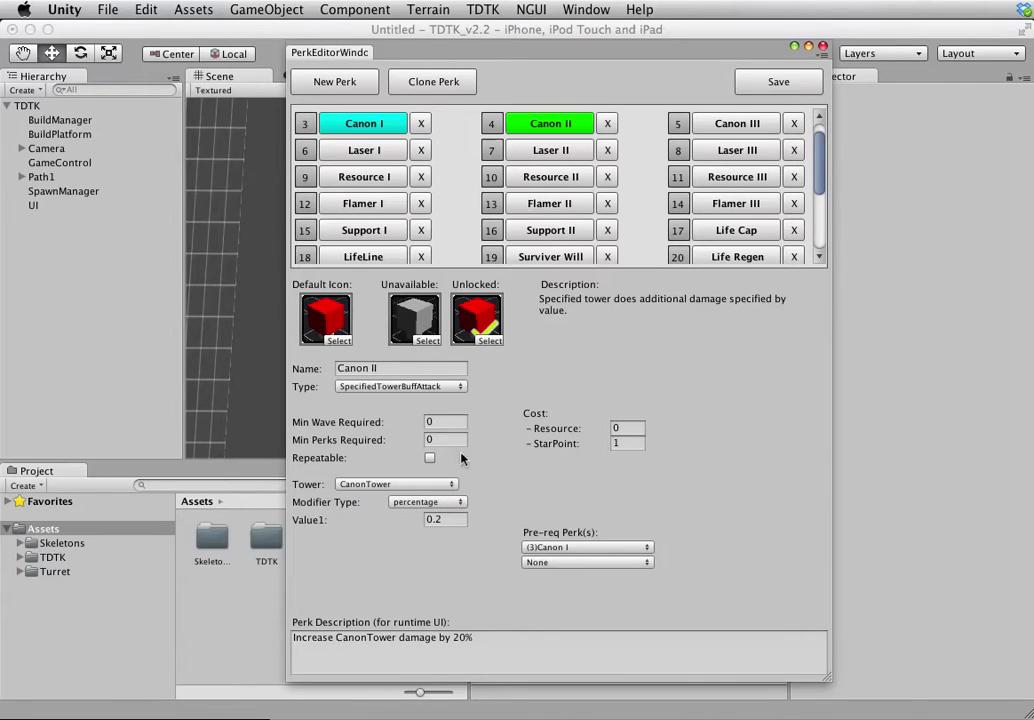
{"action": "left_click", "coordinate": [822, 47]}
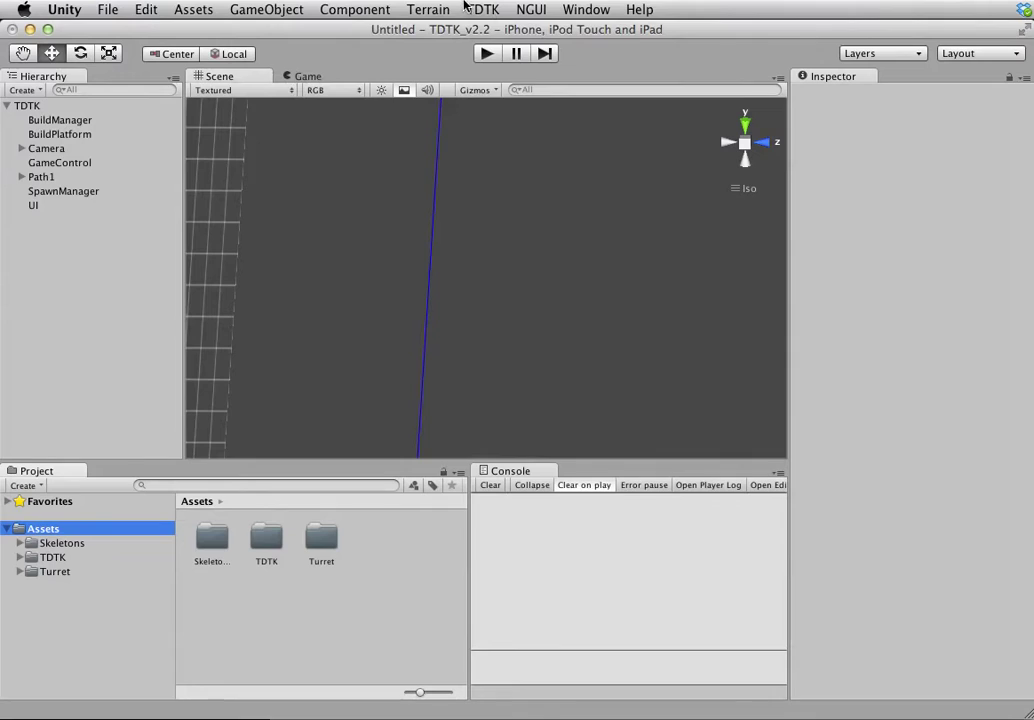
{"action": "left_click", "coordinate": [468, 8]}
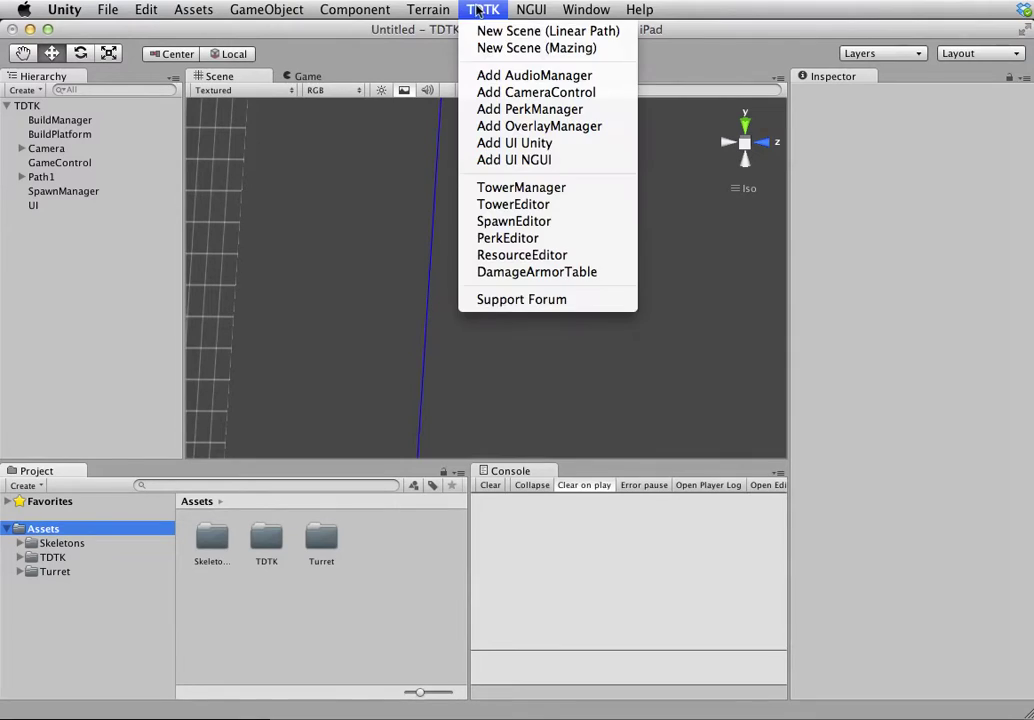
{"action": "left_click", "coordinate": [521, 187]}
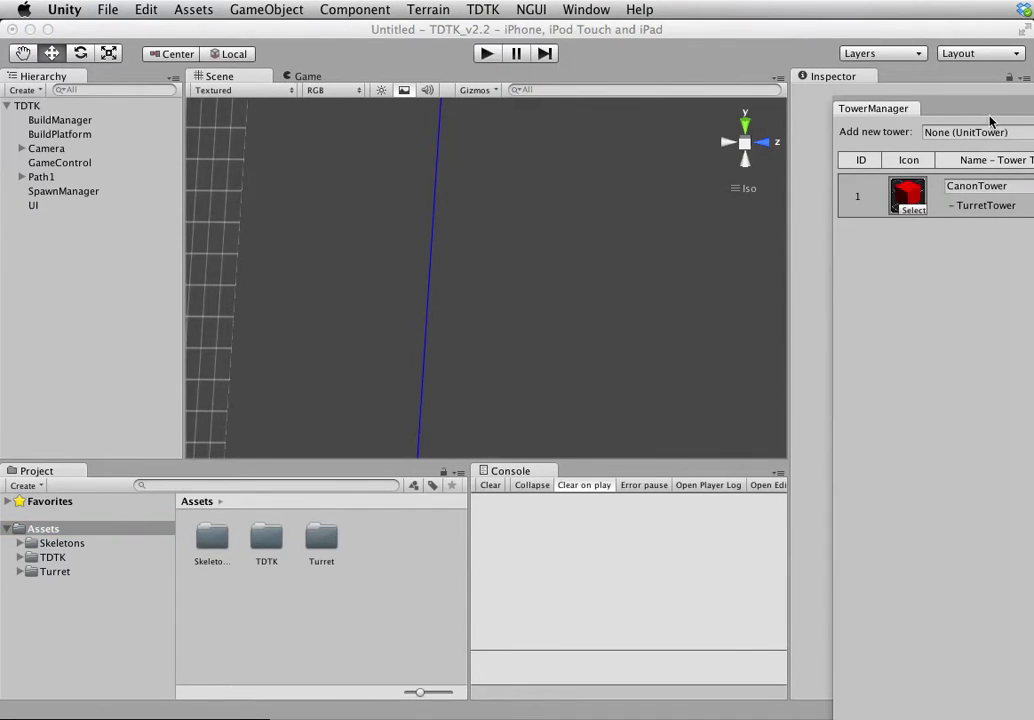
{"action": "left_click", "coordinate": [700, 29]}
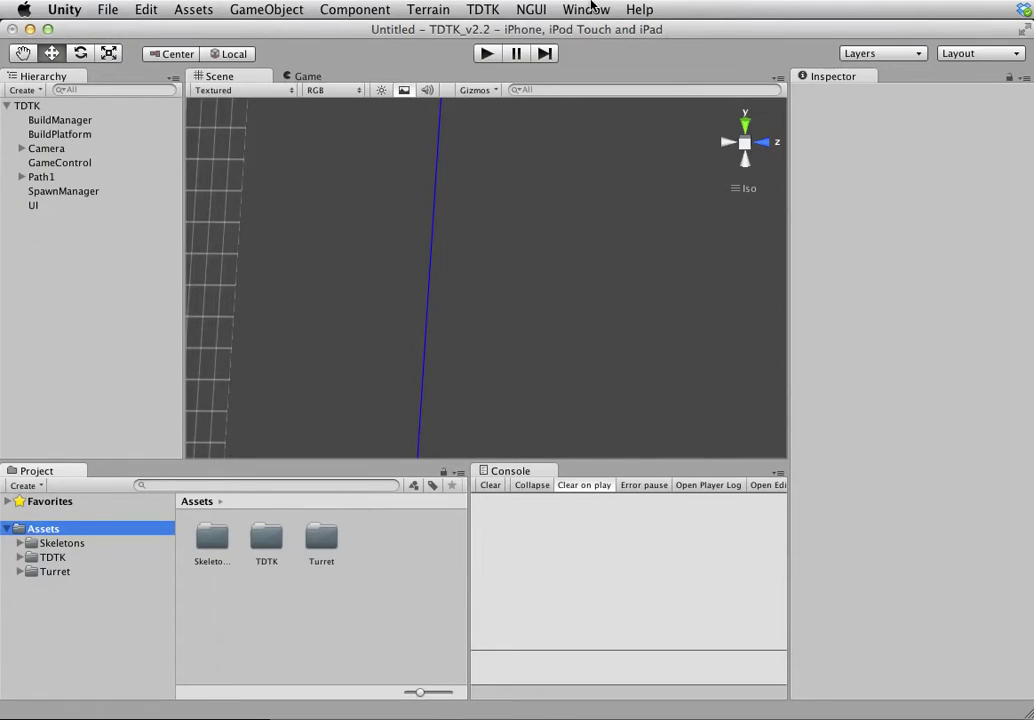
Add a PerkManager to the scene and reopen the perk editor from the TDTK menu
{"action": "left_click", "coordinate": [480, 9]}
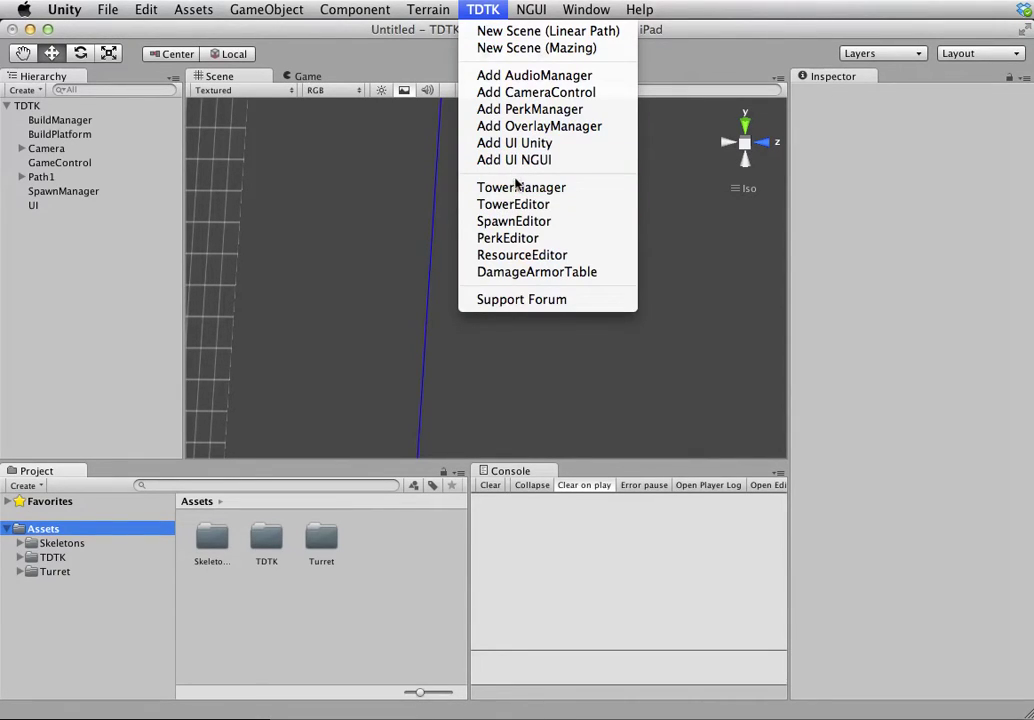
{"action": "left_click", "coordinate": [530, 109]}
{"action": "left_click", "coordinate": [483, 10]}
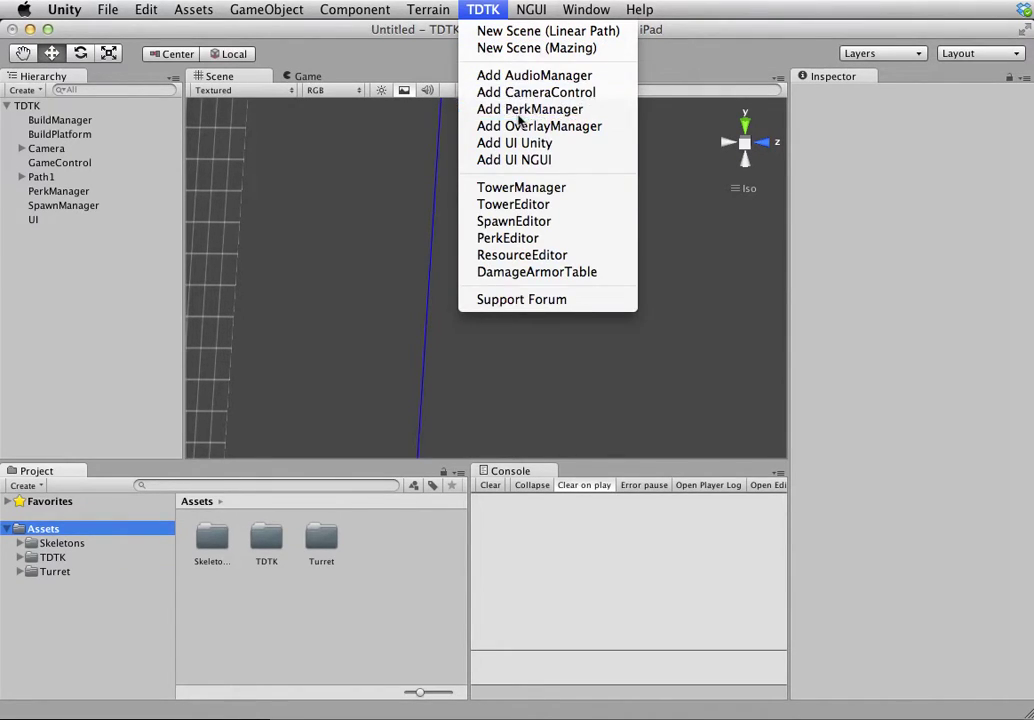
{"action": "left_click", "coordinate": [518, 117]}
{"action": "left_click", "coordinate": [483, 10]}
{"action": "left_click", "coordinate": [510, 238]}
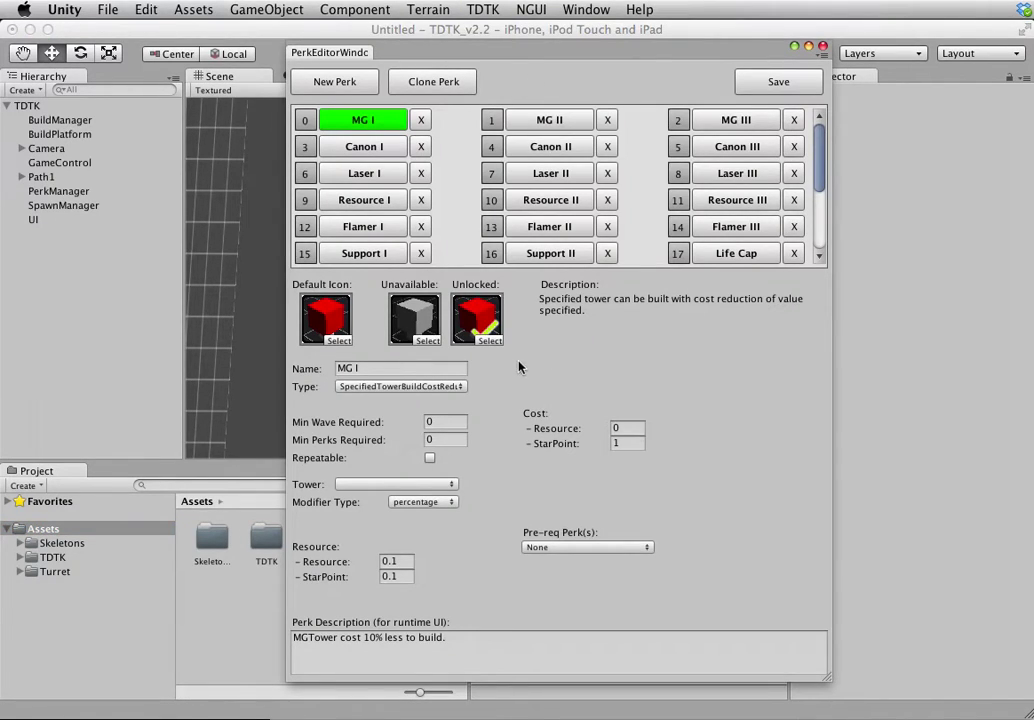
Show Canon I's settings in a reopened perk editor moved clear of the Inspector
{"action": "left_click", "coordinate": [356, 149]}
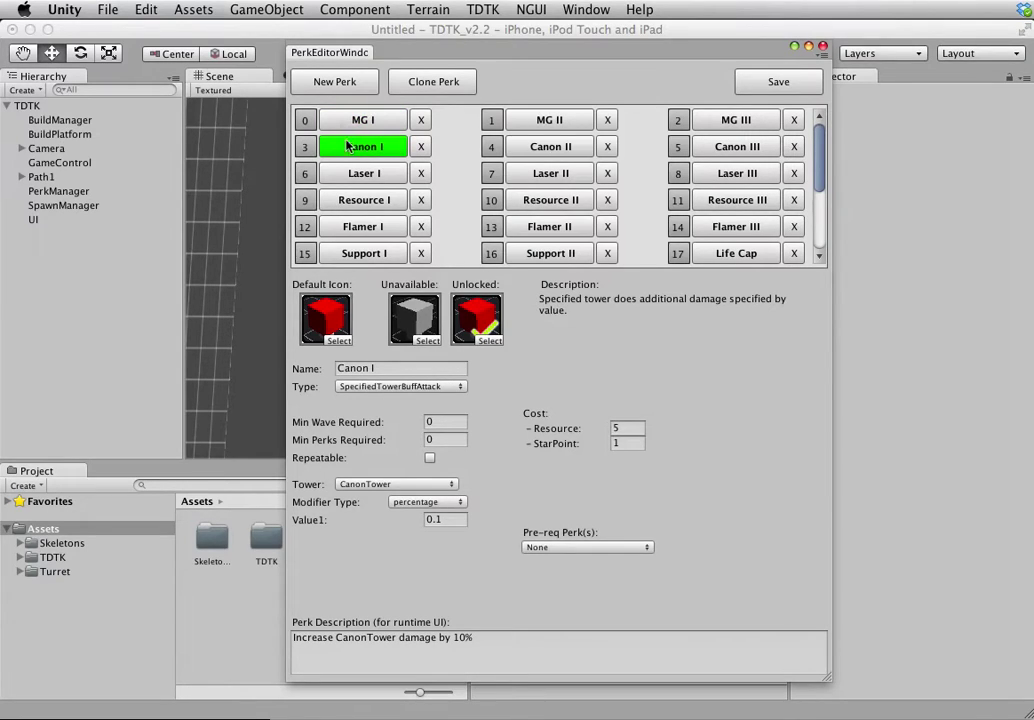
{"action": "left_click", "coordinate": [822, 47]}
{"action": "left_click", "coordinate": [483, 9]}
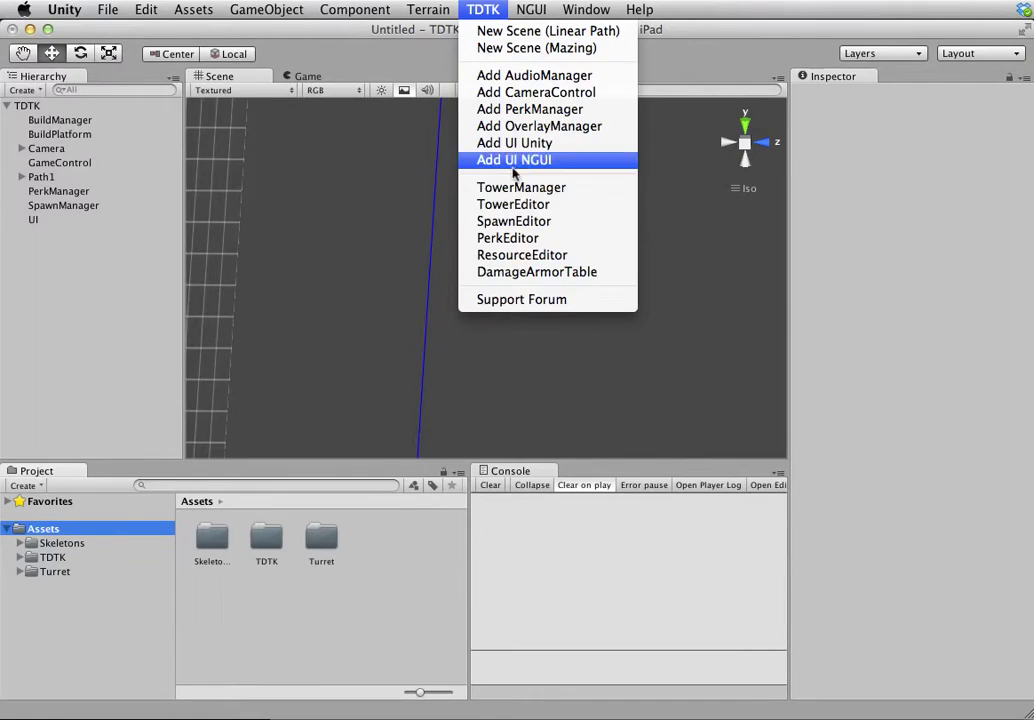
{"action": "left_click", "coordinate": [517, 238]}
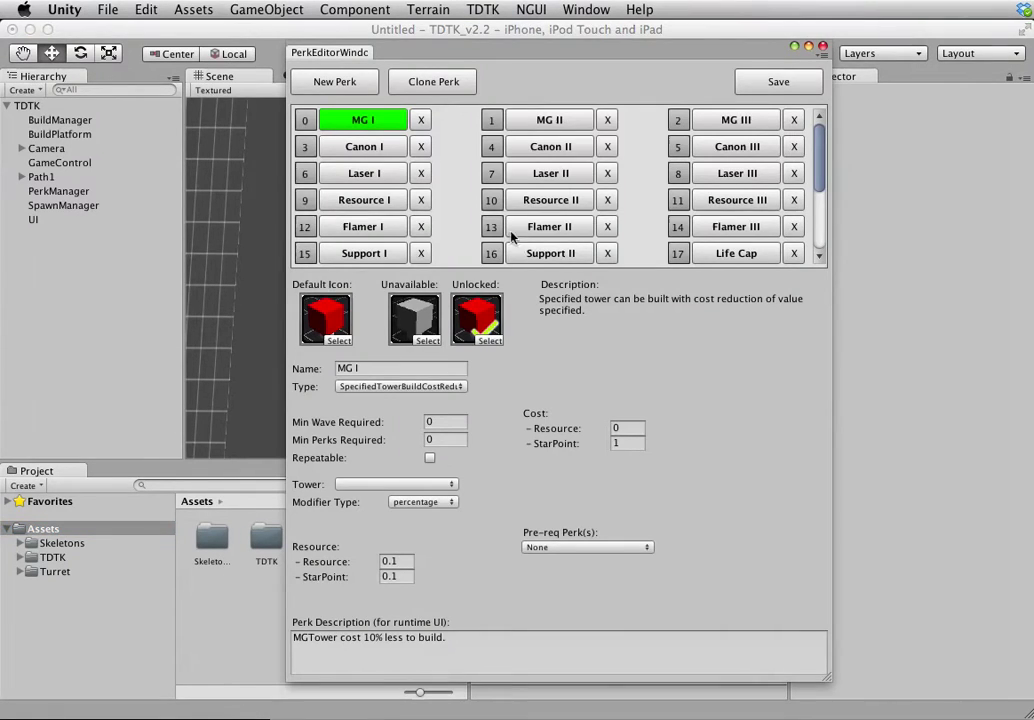
{"action": "left_click", "coordinate": [376, 148]}
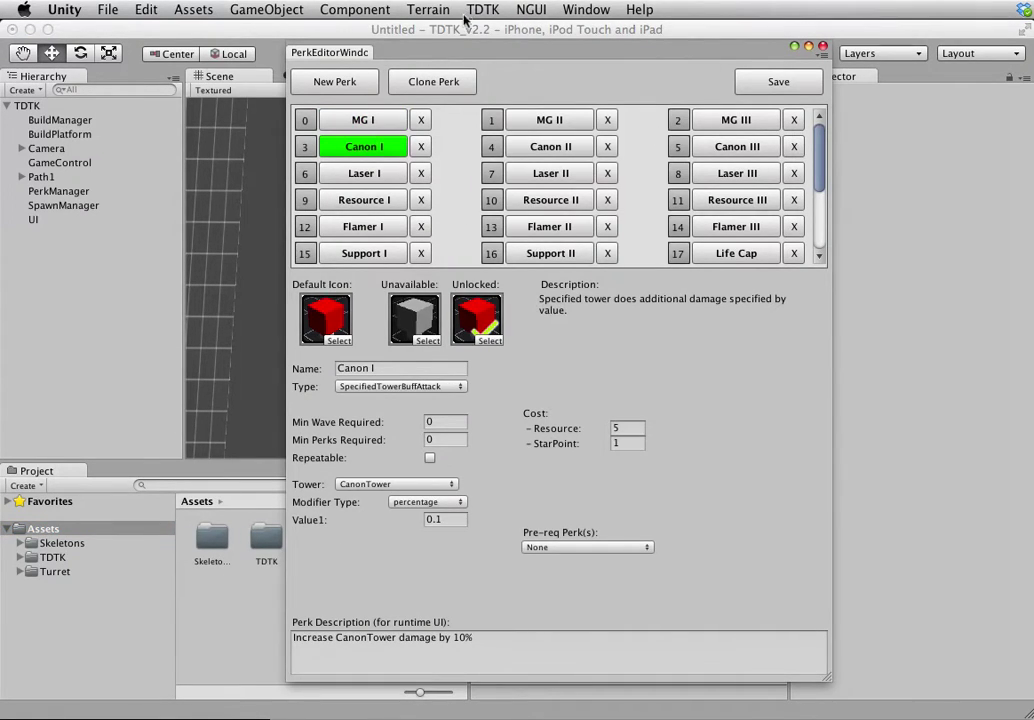
{"action": "left_click_drag", "start_coordinate": [480, 63], "coordinate": [442, 74]}
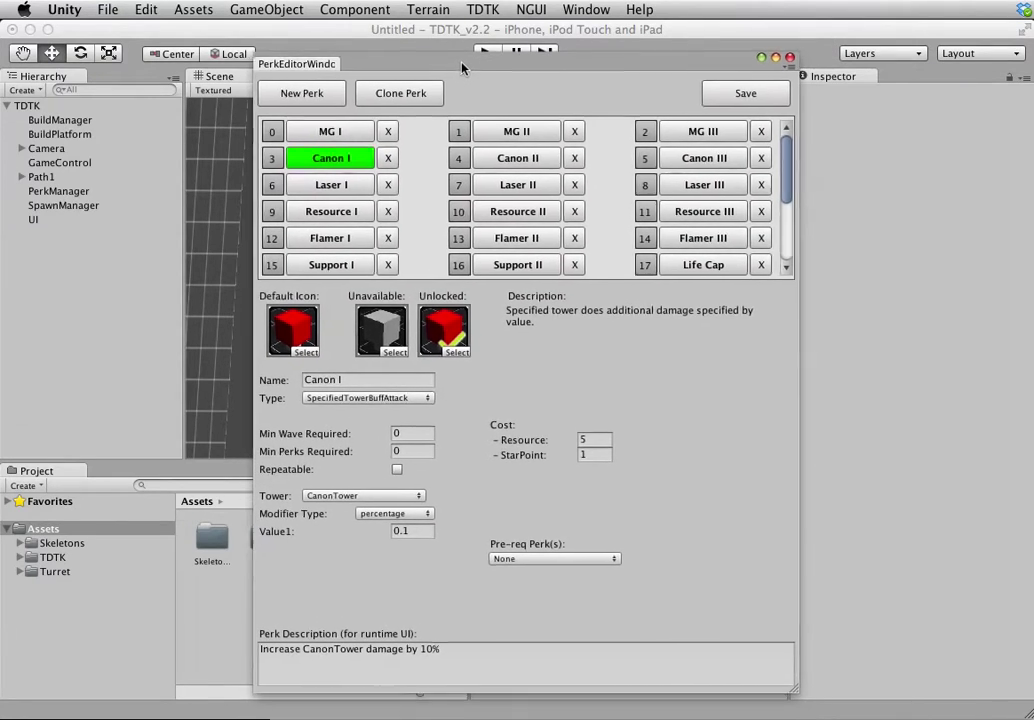
Browse Laser I and MG I, then return to Canon I with the window repositioned
{"action": "left_click", "coordinate": [336, 182]}
{"action": "left_click", "coordinate": [339, 162]}
{"action": "left_click", "coordinate": [336, 136]}
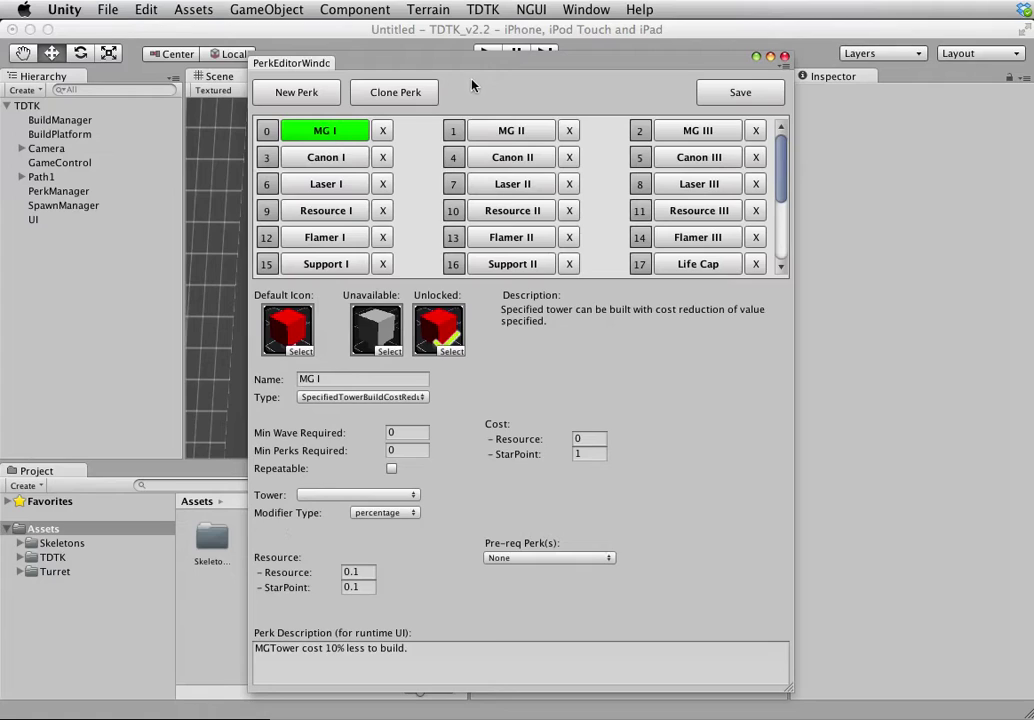
{"action": "left_click_drag", "start_coordinate": [480, 68], "coordinate": [592, 40]}
{"action": "left_click", "coordinate": [437, 133]}
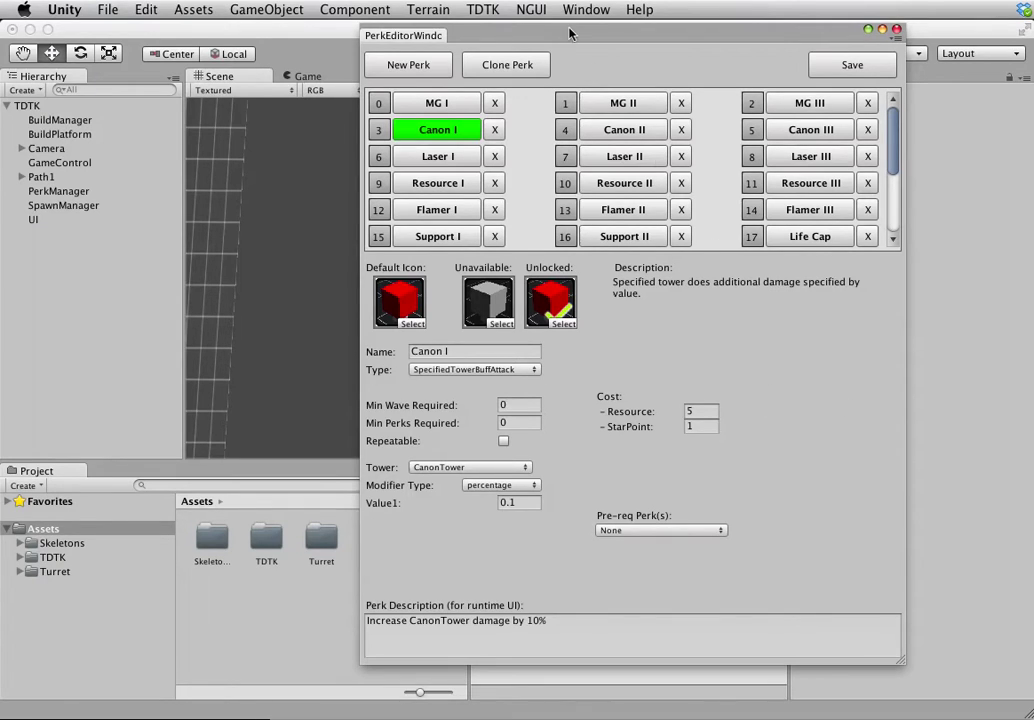
{"action": "left_click_drag", "start_coordinate": [586, 38], "coordinate": [603, 51]}
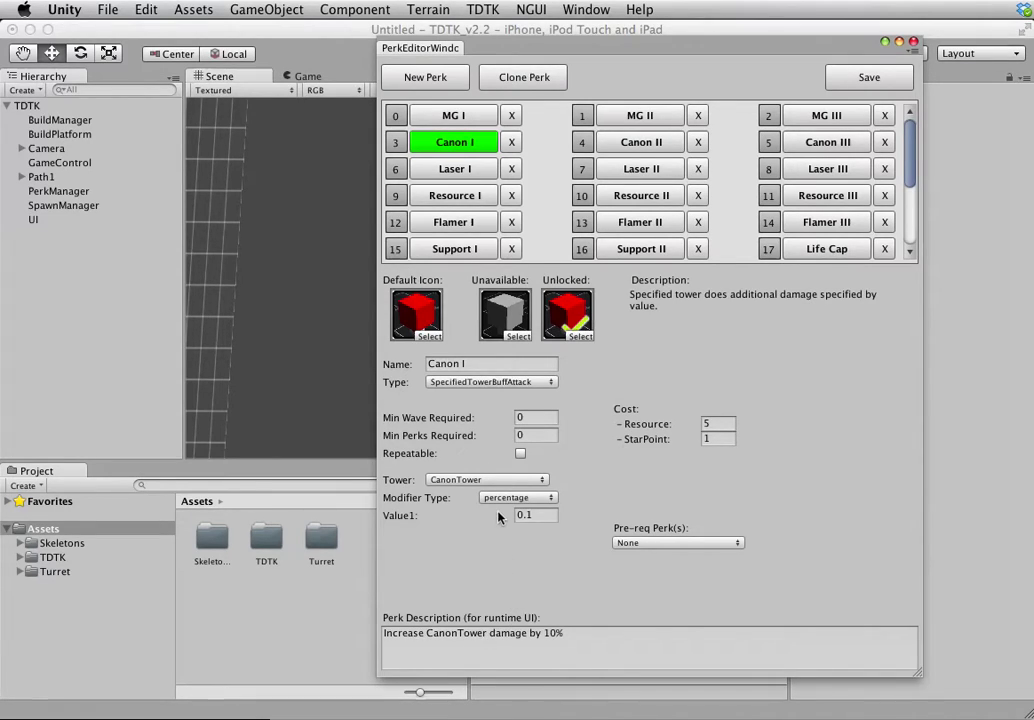
Change Canon I's modifier from a 0.1 percentage to numerical with Value1 of 1
{"action": "left_click", "coordinate": [529, 513]}
{"action": "left_click", "coordinate": [535, 500]}
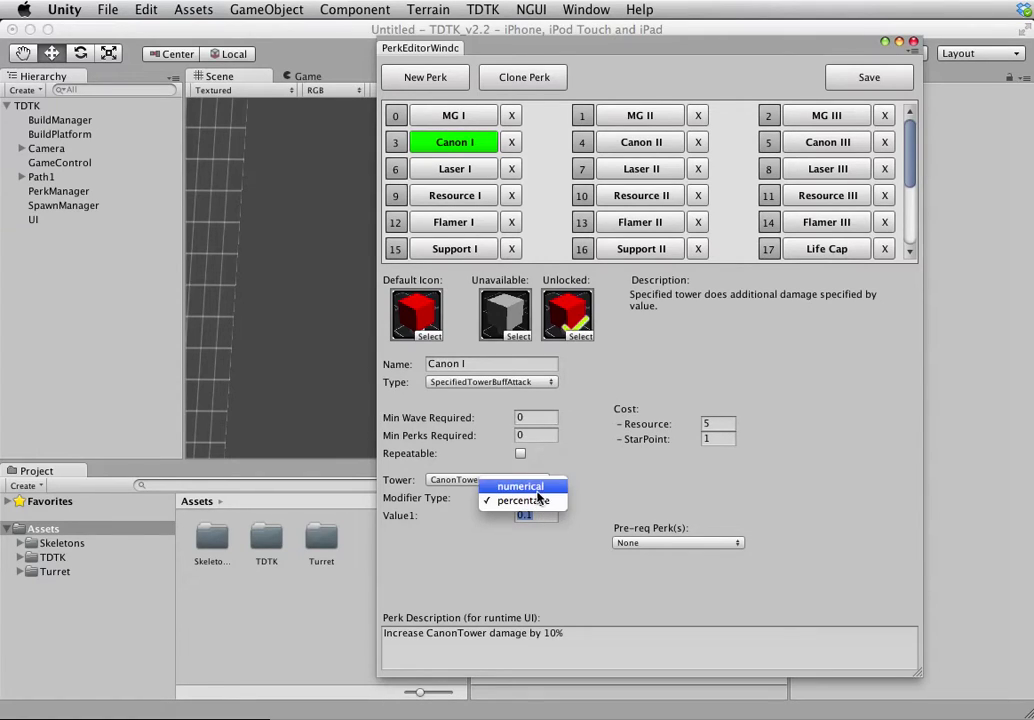
{"action": "left_click", "coordinate": [545, 487]}
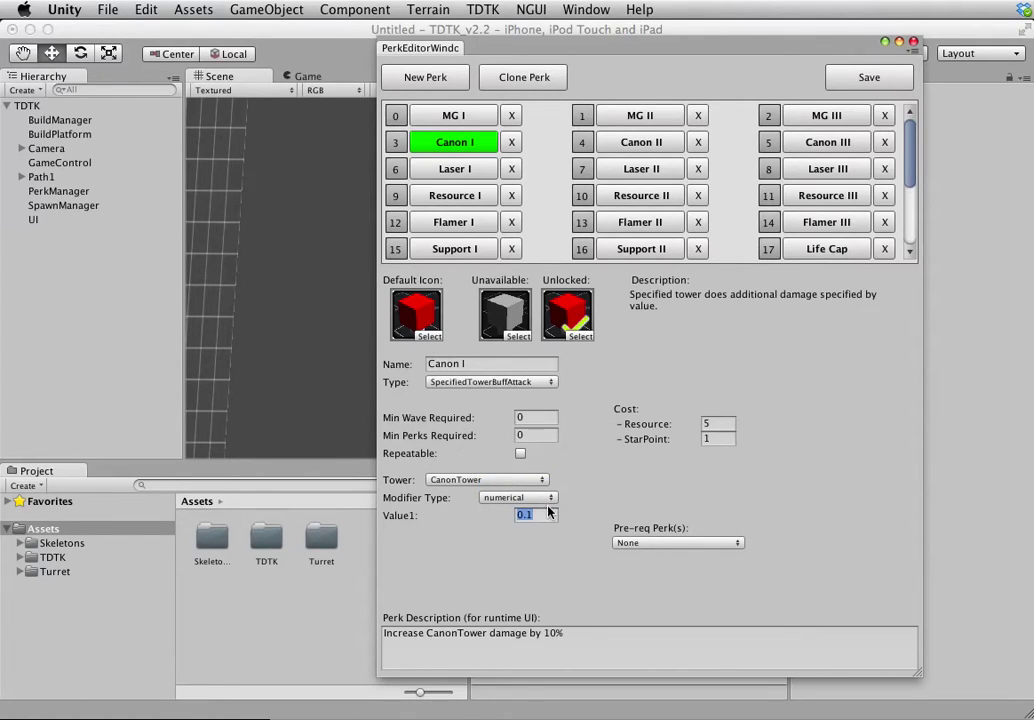
{"action": "left_click", "coordinate": [546, 516]}
{"action": "type", "text": "1"}
{"action": "left_click", "coordinate": [532, 384]}
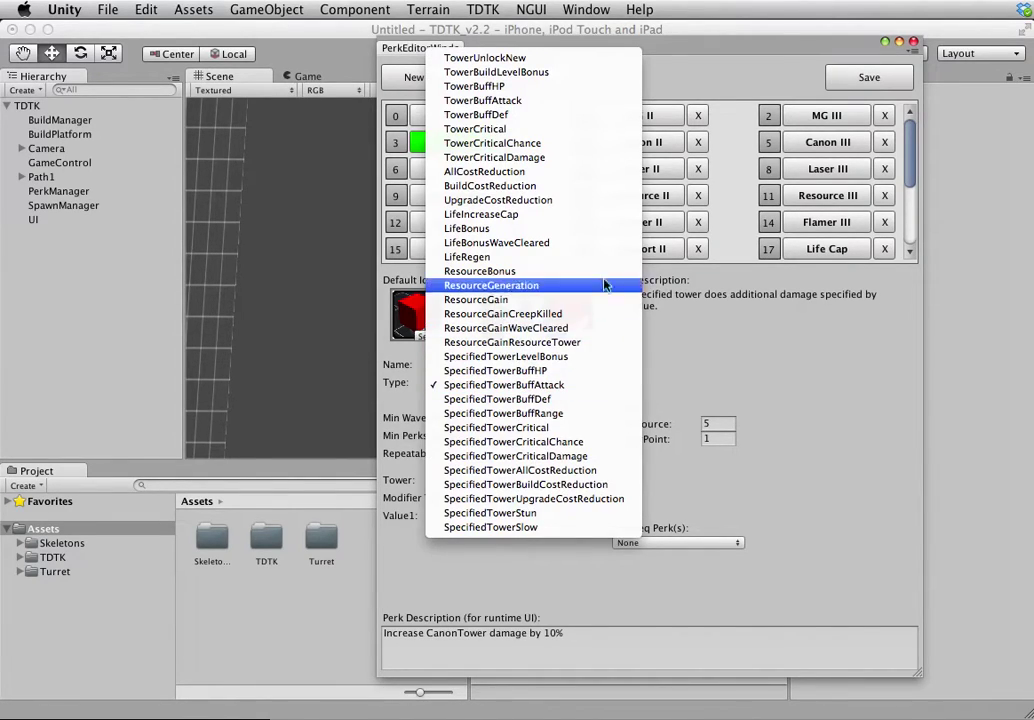
Keep CanonTower as the tower and switch Canon I's type to ResourceGeneration, reviewing its values
{"action": "left_click", "coordinate": [668, 304]}
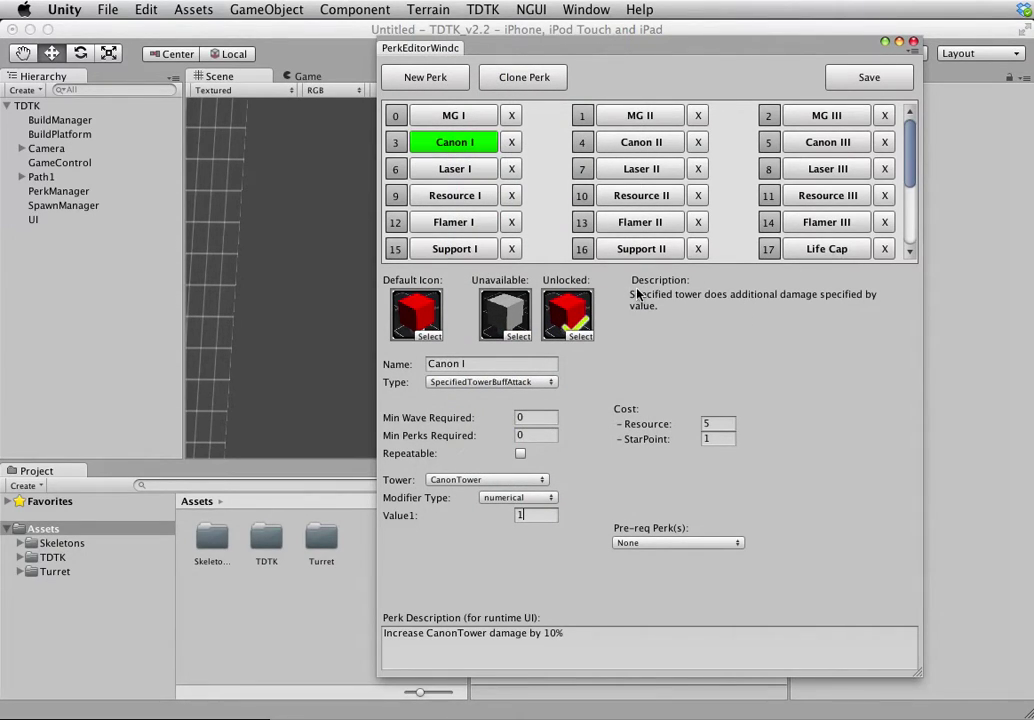
{"action": "left_click", "coordinate": [491, 483]}
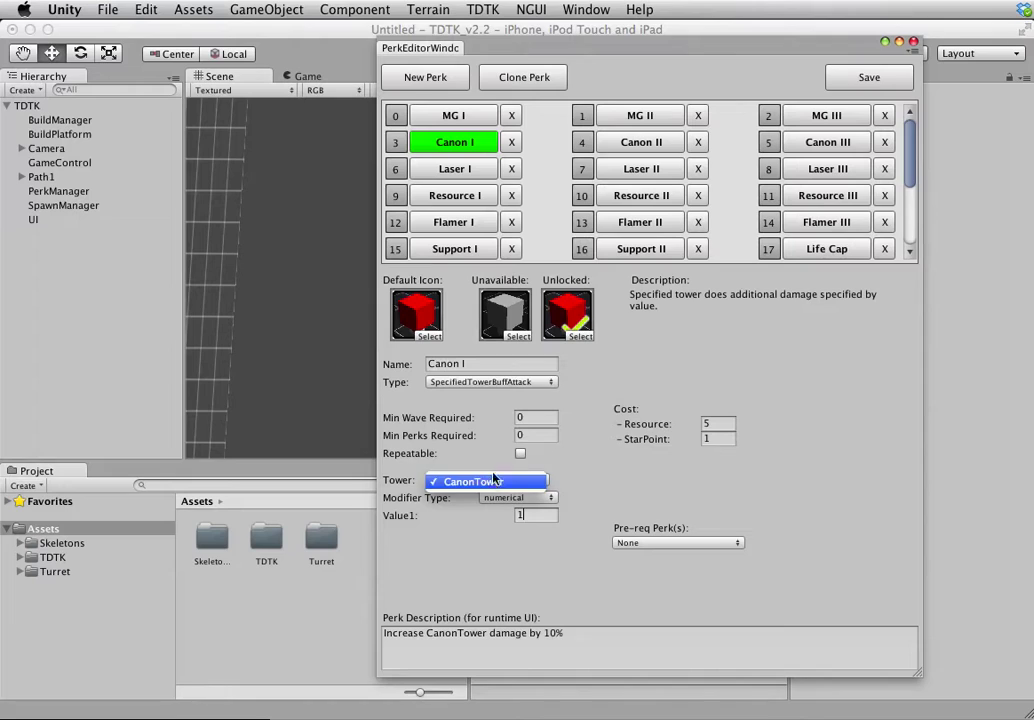
{"action": "left_click", "coordinate": [535, 388]}
{"action": "left_click", "coordinate": [535, 388]}
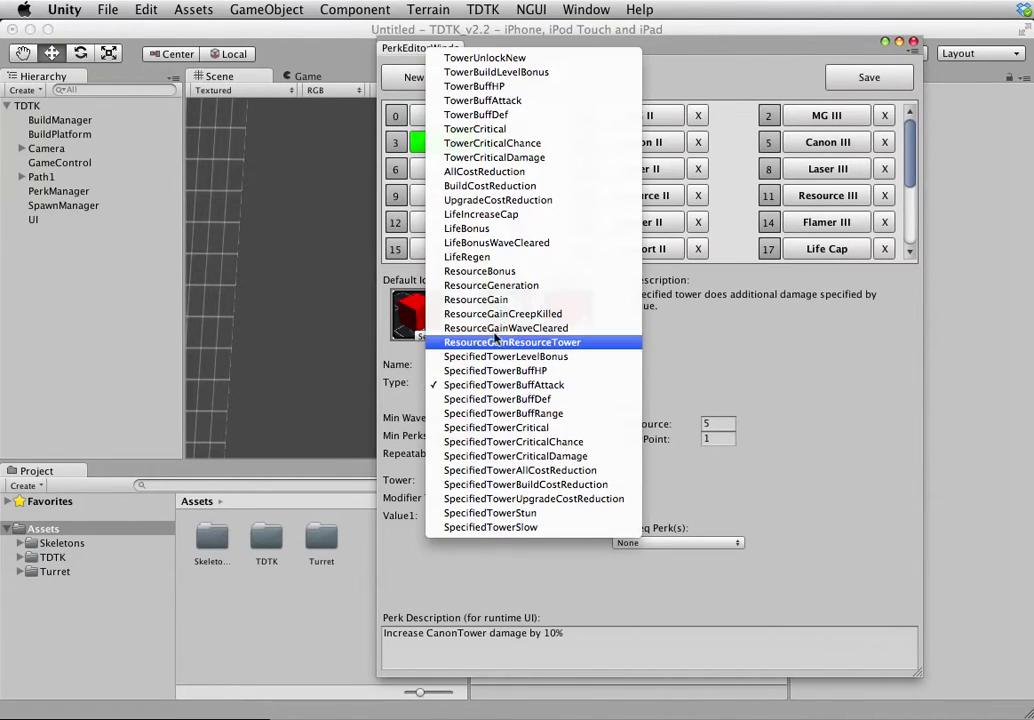
{"action": "left_click", "coordinate": [495, 277]}
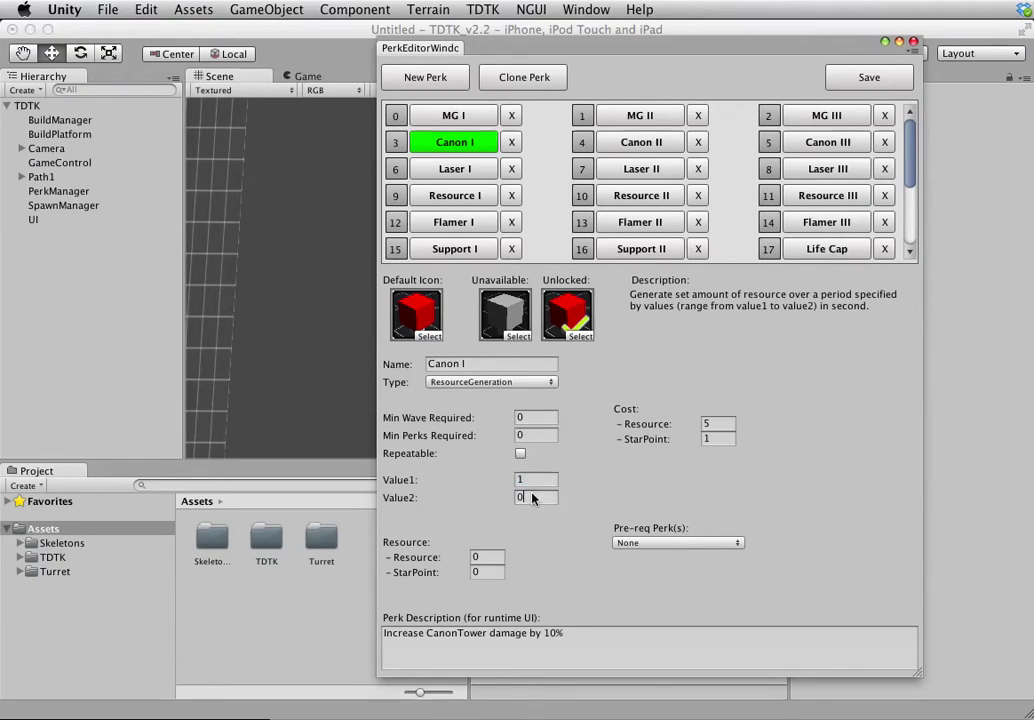
{"action": "left_click", "coordinate": [533, 497]}
{"action": "left_click", "coordinate": [536, 482]}
{"action": "left_click", "coordinate": [491, 556]}
Change Canon I's type via ResourceBonus to LifeIncreaseCap, then view Resource II's settings
{"action": "left_click", "coordinate": [541, 388]}
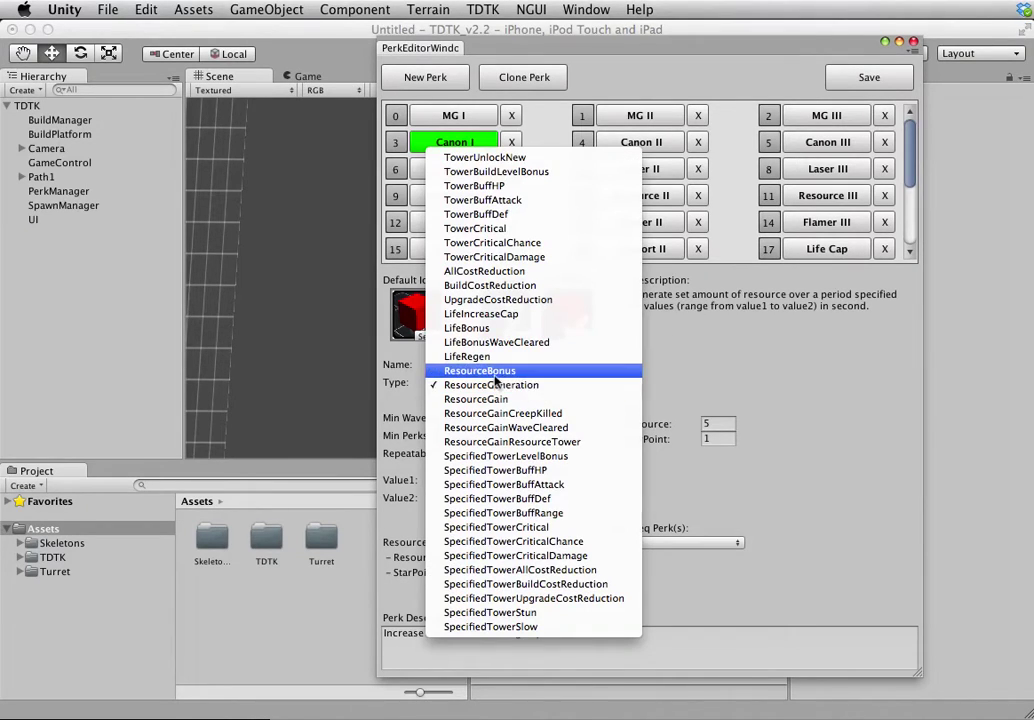
{"action": "left_click", "coordinate": [536, 370]}
{"action": "key", "text": "Tab"}
{"action": "key", "text": "Tab"}
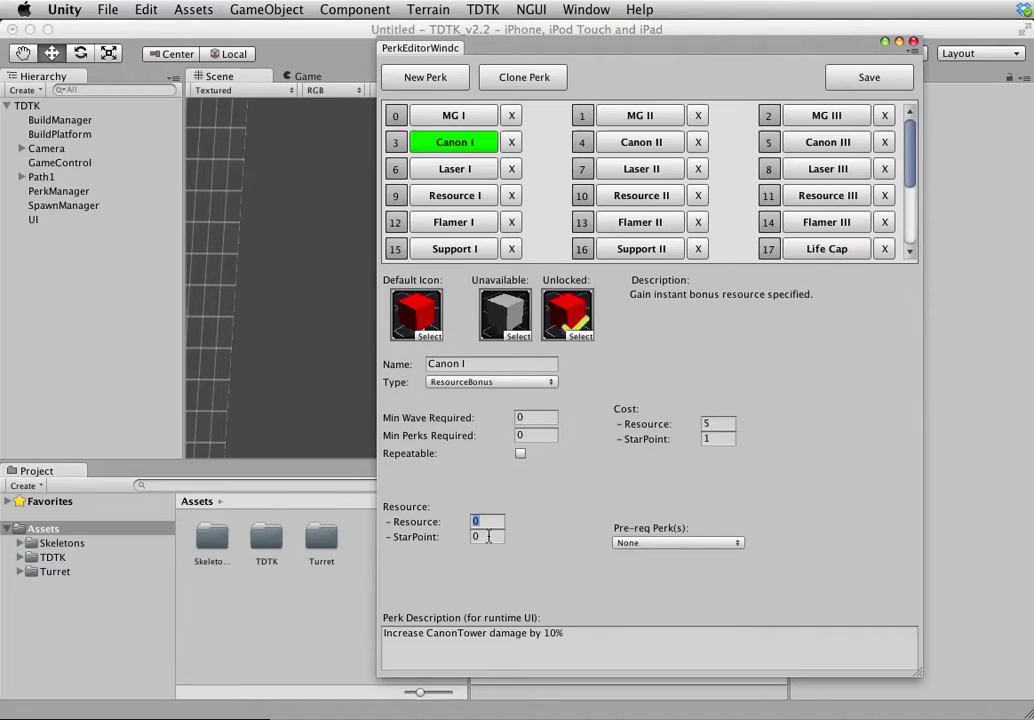
{"action": "left_click", "coordinate": [516, 384]}
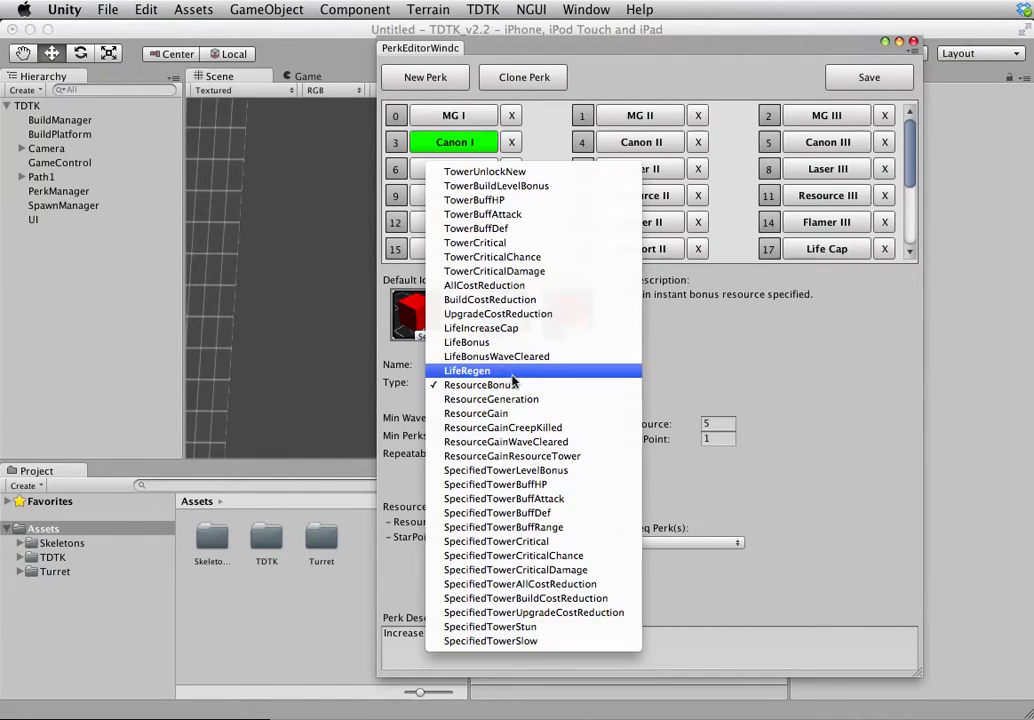
{"action": "left_click", "coordinate": [501, 330]}
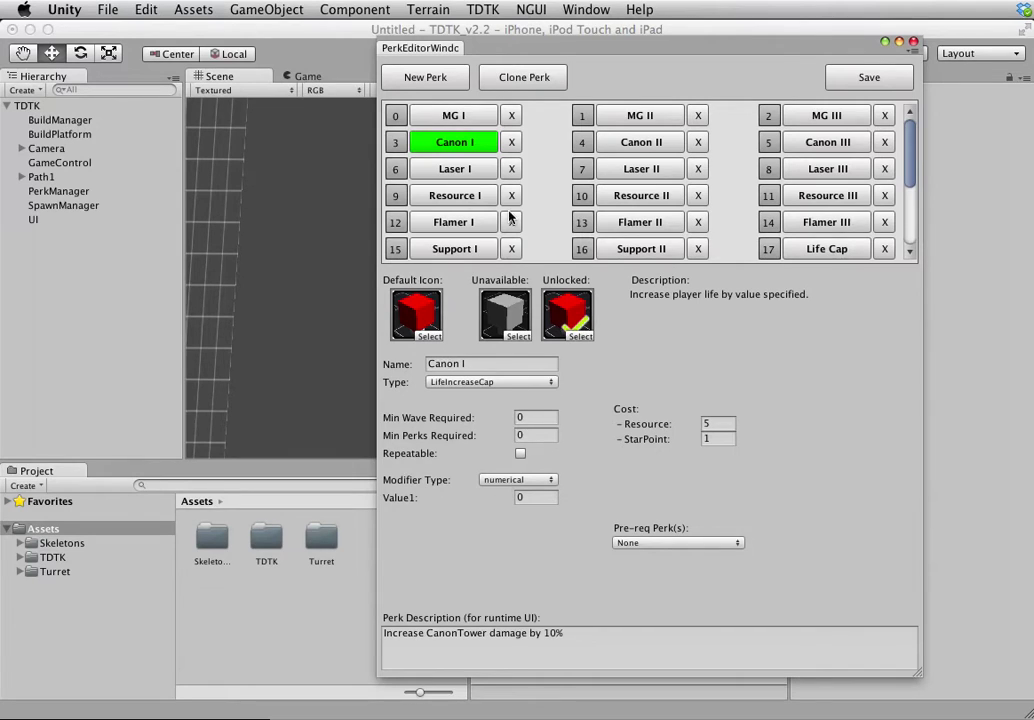
{"action": "left_click", "coordinate": [640, 196]}
{"action": "scroll", "coordinate": [734, 205], "scroll_direction": "down", "scroll_amount": 1}
{"action": "scroll", "coordinate": [734, 205], "scroll_direction": "down", "scroll_amount": 5}
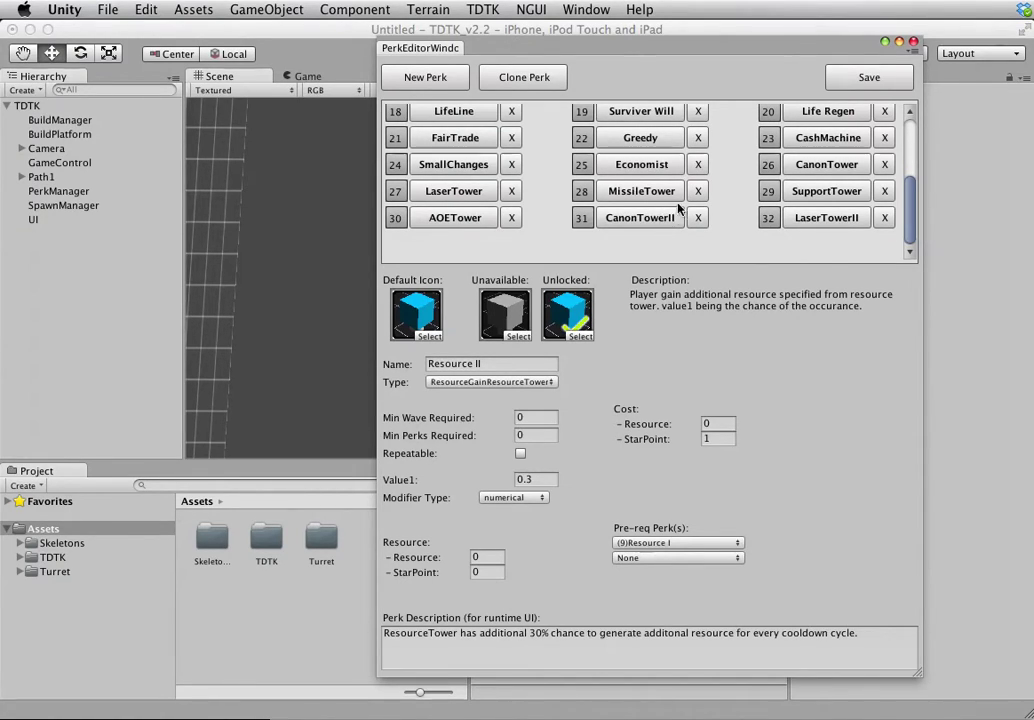
Close the perk editor and add a PerkManager to the scene from the TDTK menu
{"action": "left_click", "coordinate": [914, 43]}
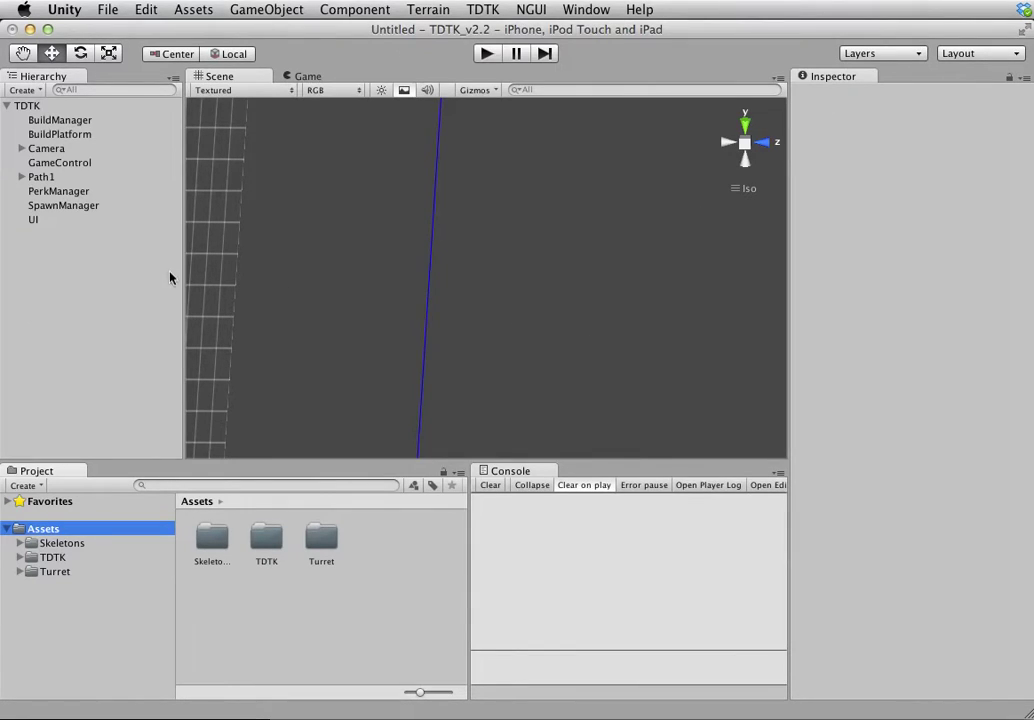
{"action": "left_click", "coordinate": [53, 222]}
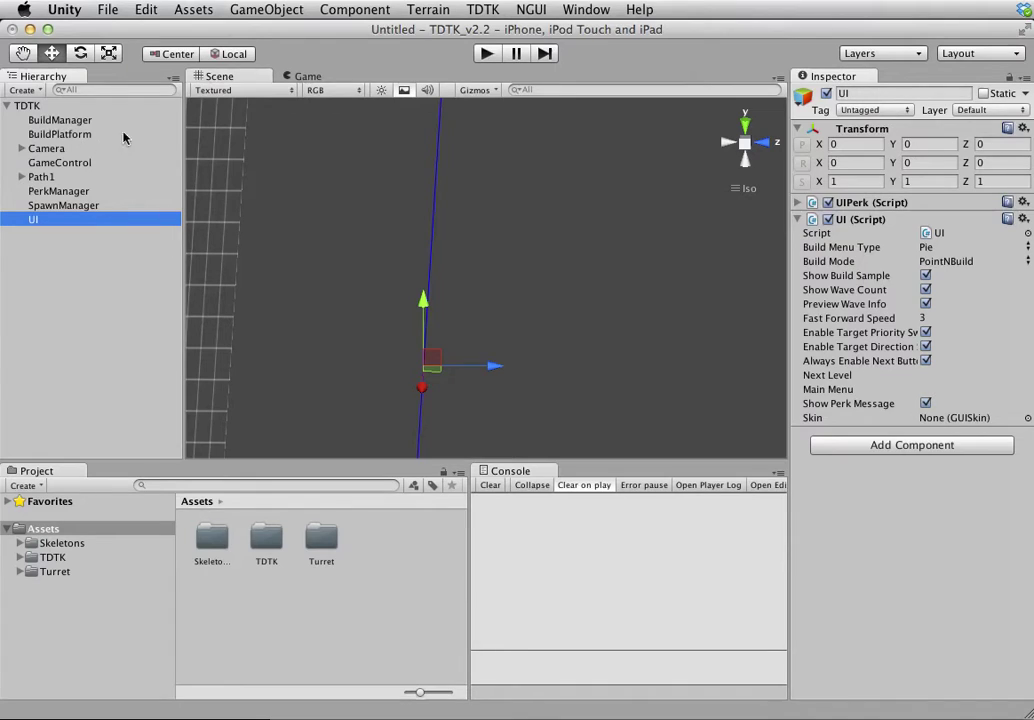
{"action": "left_click", "coordinate": [484, 11]}
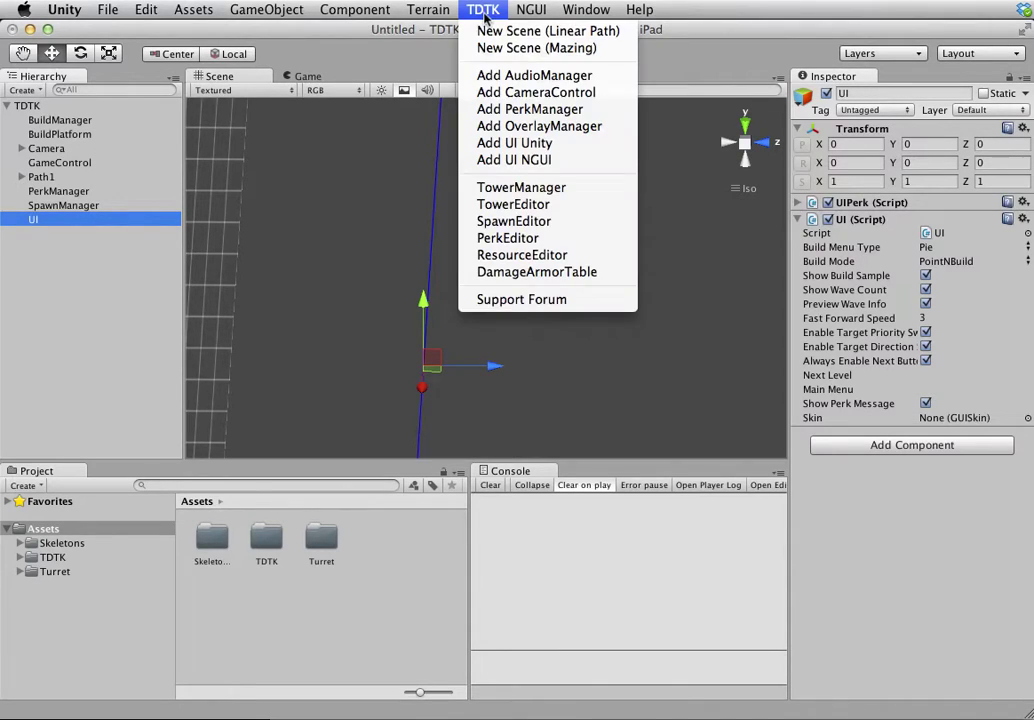
{"action": "left_click", "coordinate": [508, 127]}
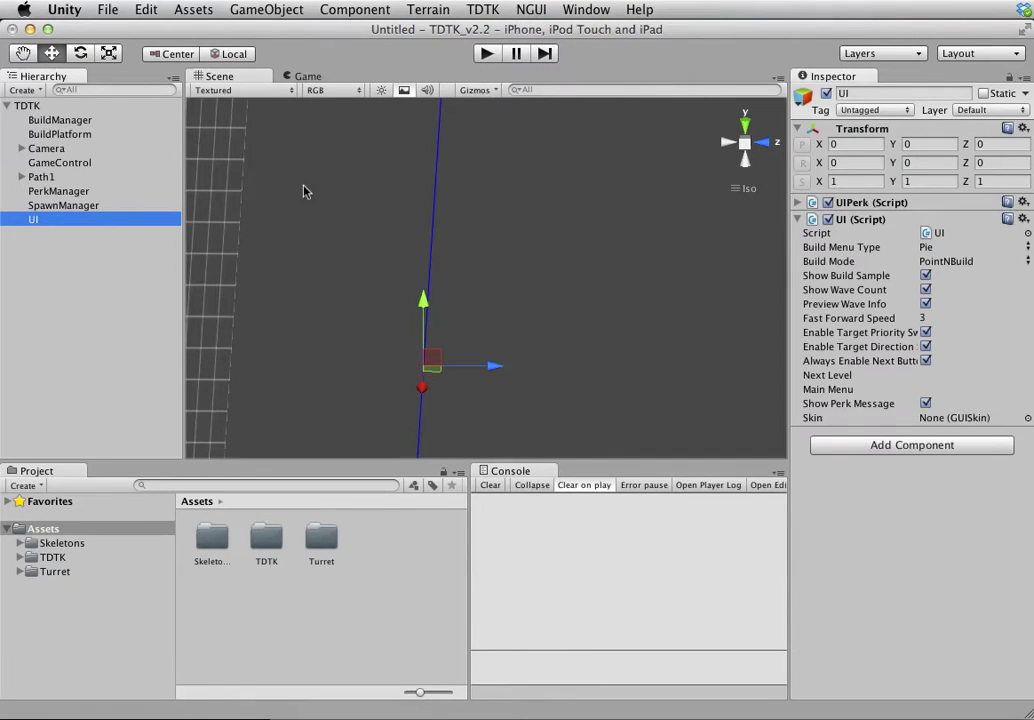
{"action": "left_click", "coordinate": [484, 11]}
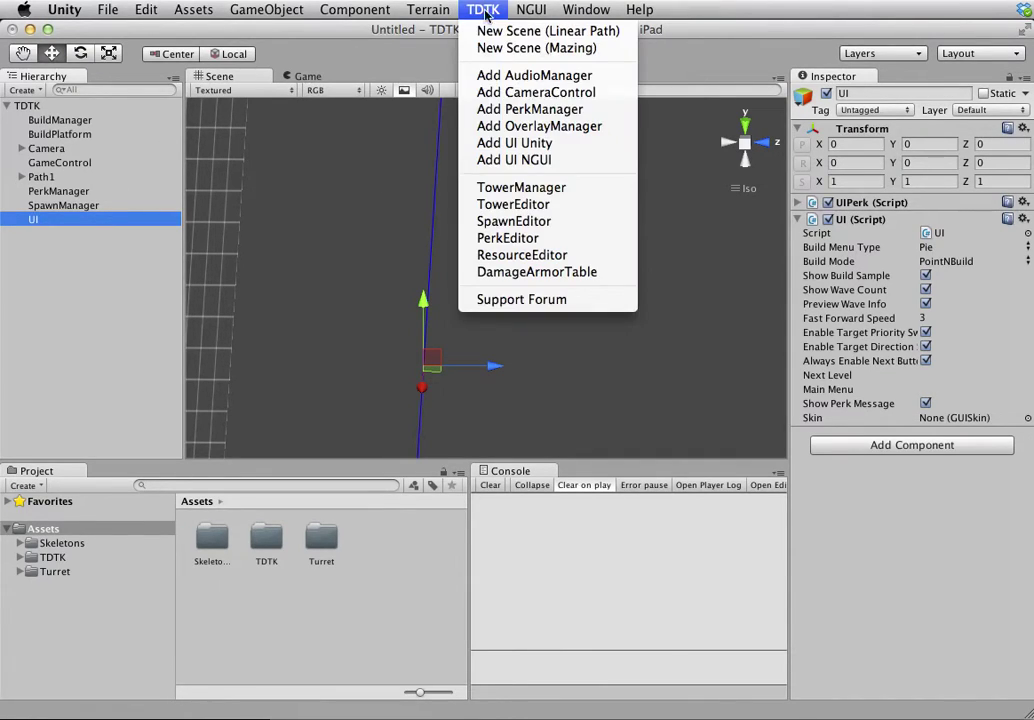
{"action": "left_click", "coordinate": [528, 110]}
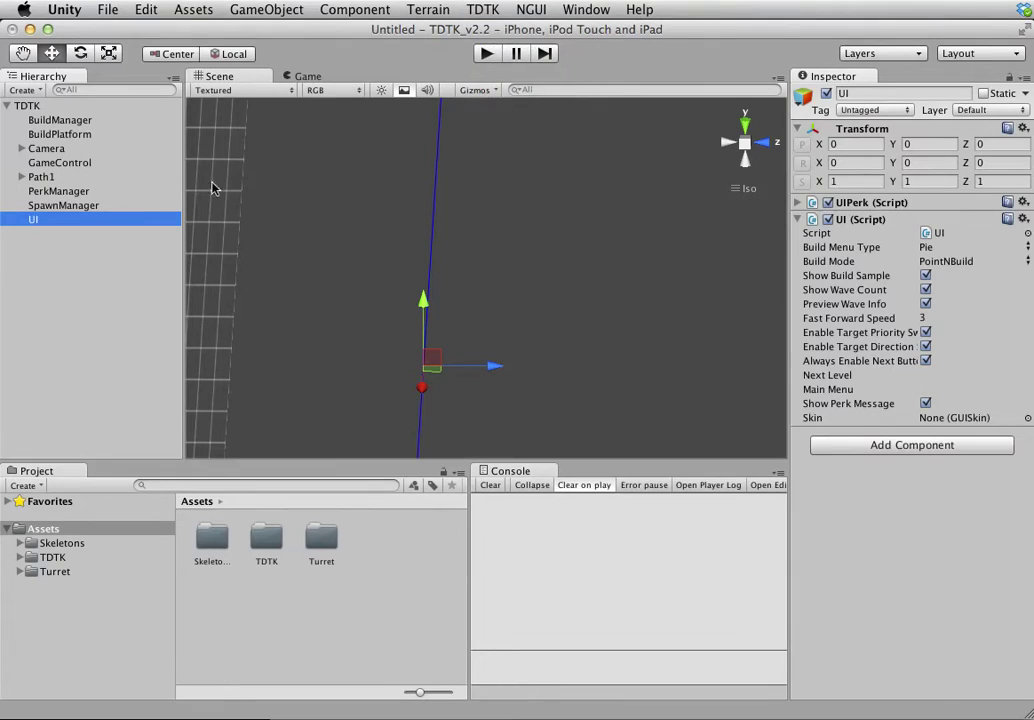
Select the PerkManager and reset its perk list so every perk is locked and disabled
{"action": "left_click", "coordinate": [108, 188]}
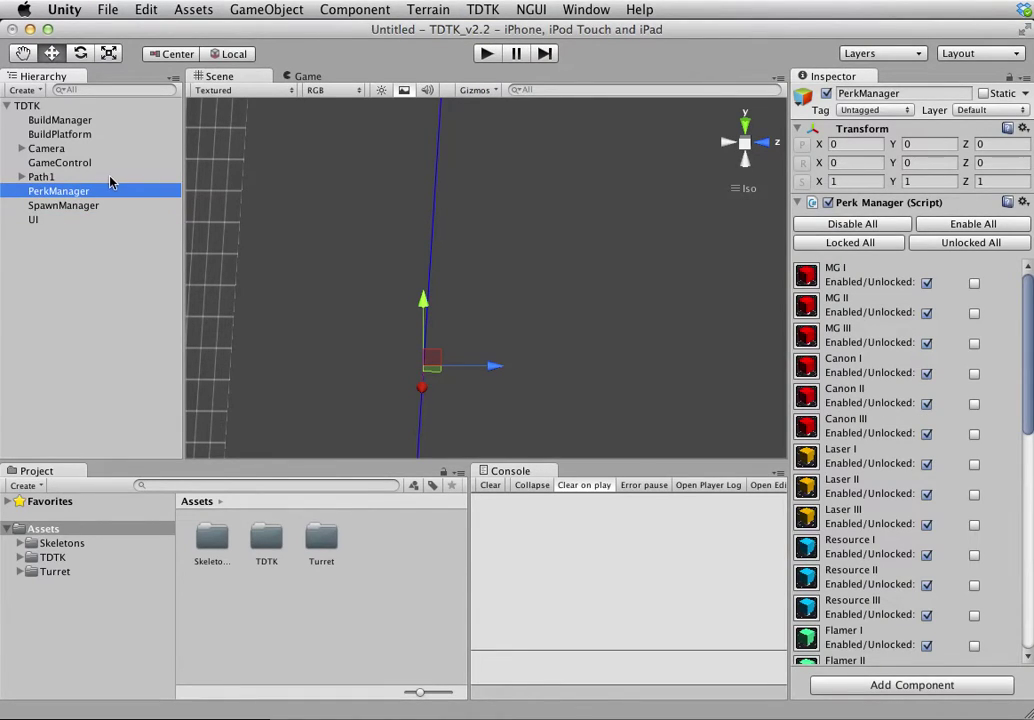
{"action": "left_click", "coordinate": [76, 164]}
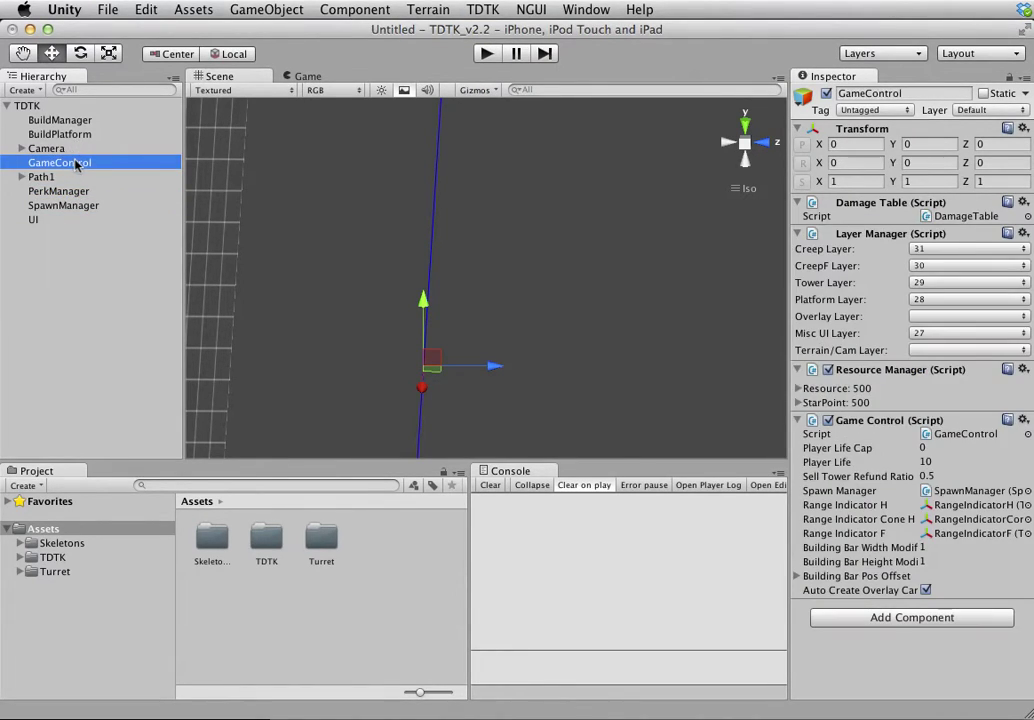
{"action": "left_click", "coordinate": [69, 205]}
{"action": "left_click", "coordinate": [98, 191]}
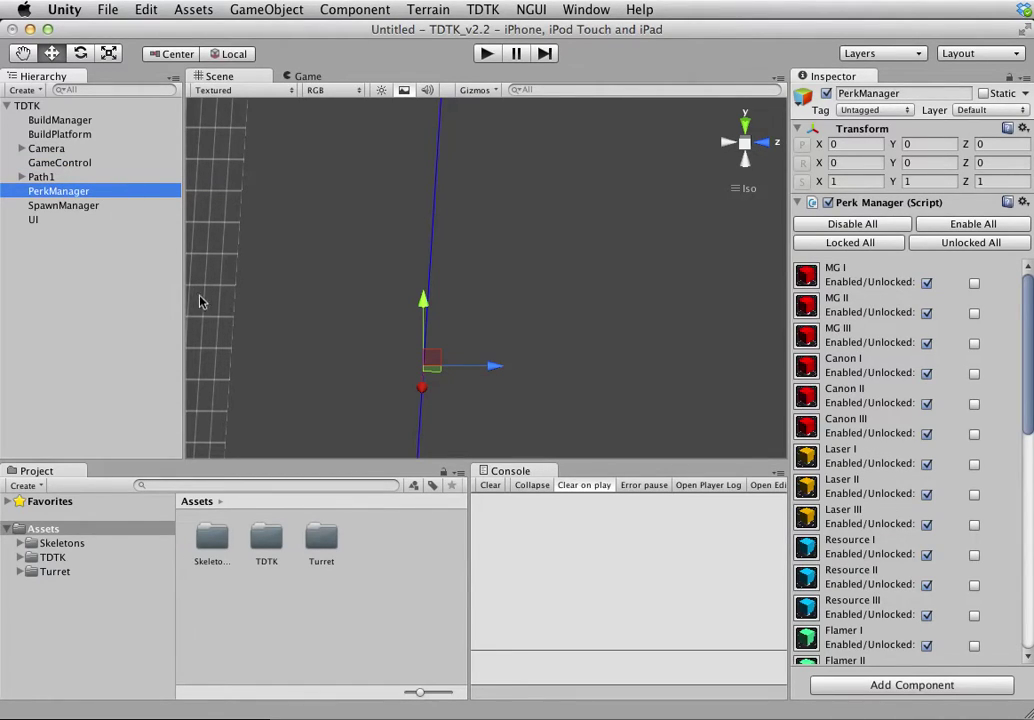
{"action": "scroll", "coordinate": [859, 358], "scroll_direction": "down", "scroll_amount": 10}
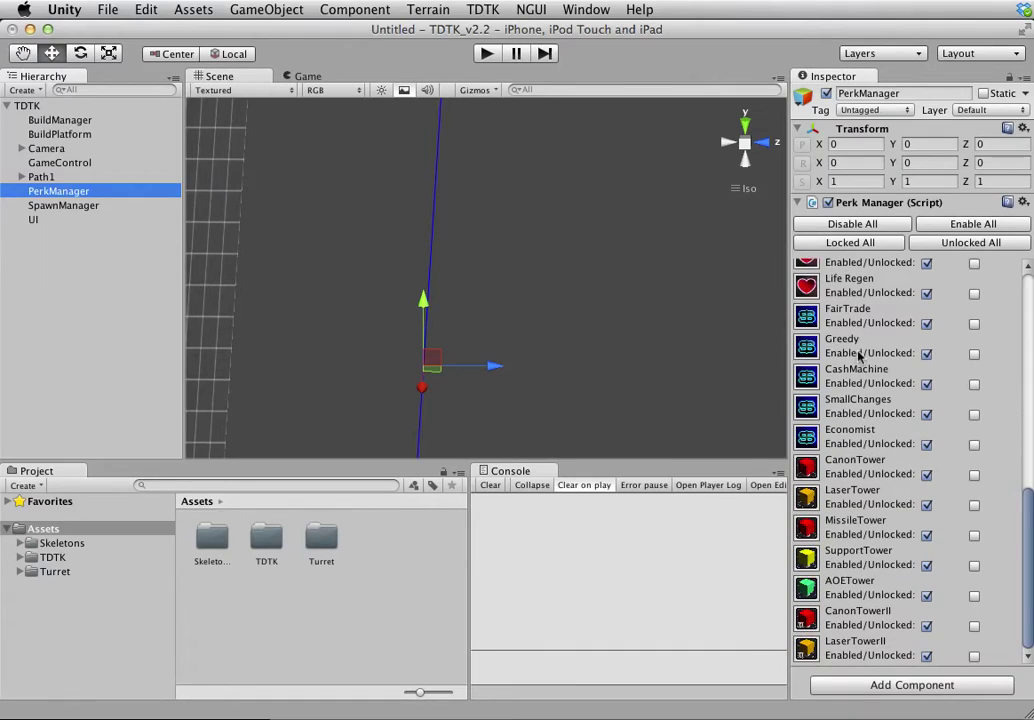
{"action": "scroll", "coordinate": [915, 450], "scroll_direction": "up", "scroll_amount": 10}
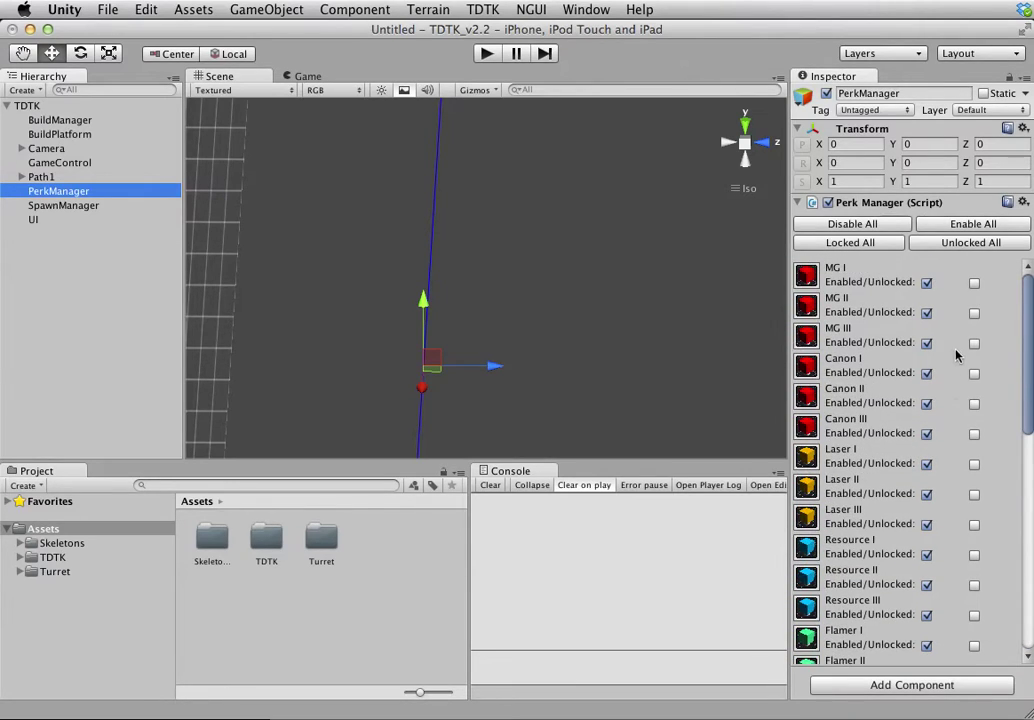
{"action": "left_click", "coordinate": [944, 243]}
{"action": "left_click", "coordinate": [831, 243]}
{"action": "left_click", "coordinate": [822, 226]}
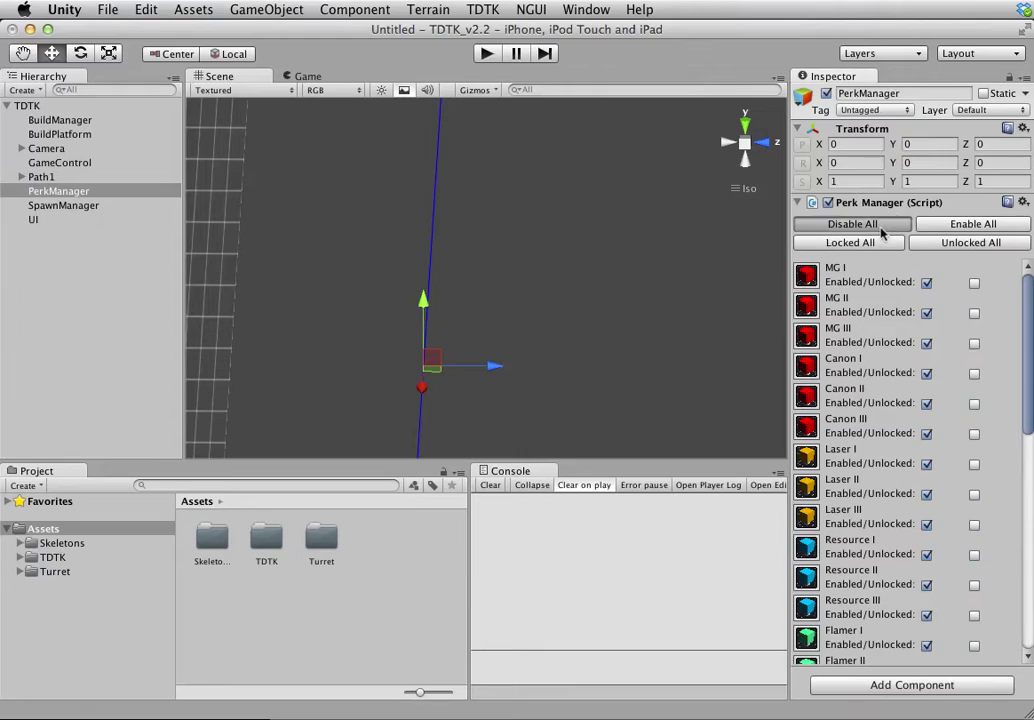
Enable and unlock MG I, MG II, Canon I and Laser I, leaving MG III off
{"action": "left_click", "coordinate": [926, 282]}
{"action": "left_click", "coordinate": [926, 312]}
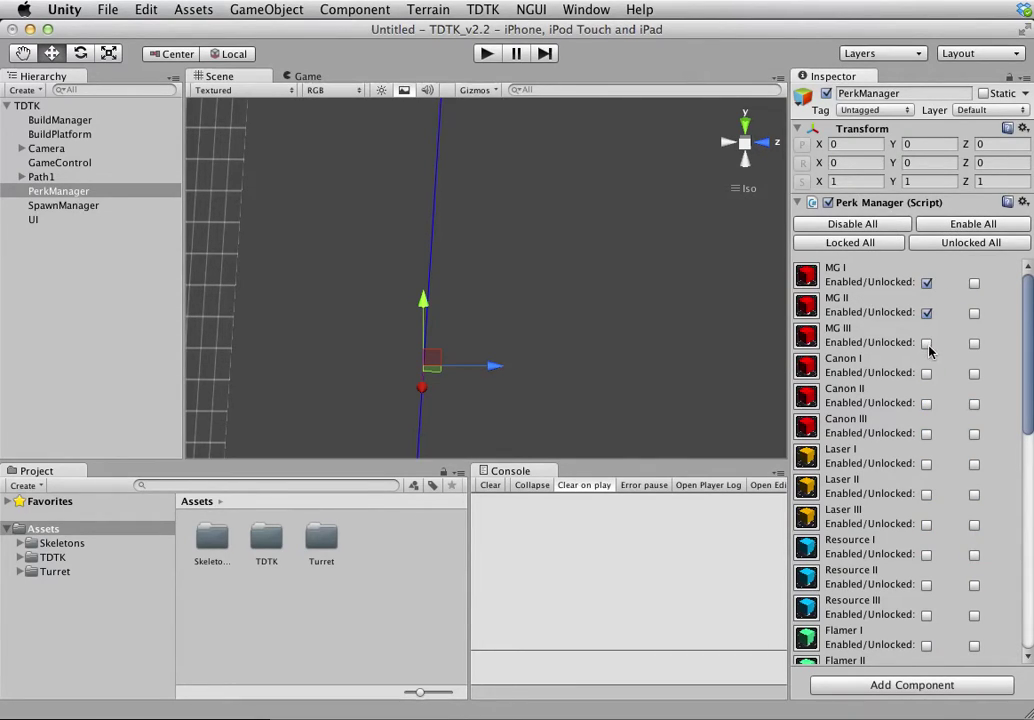
{"action": "left_click", "coordinate": [927, 342]}
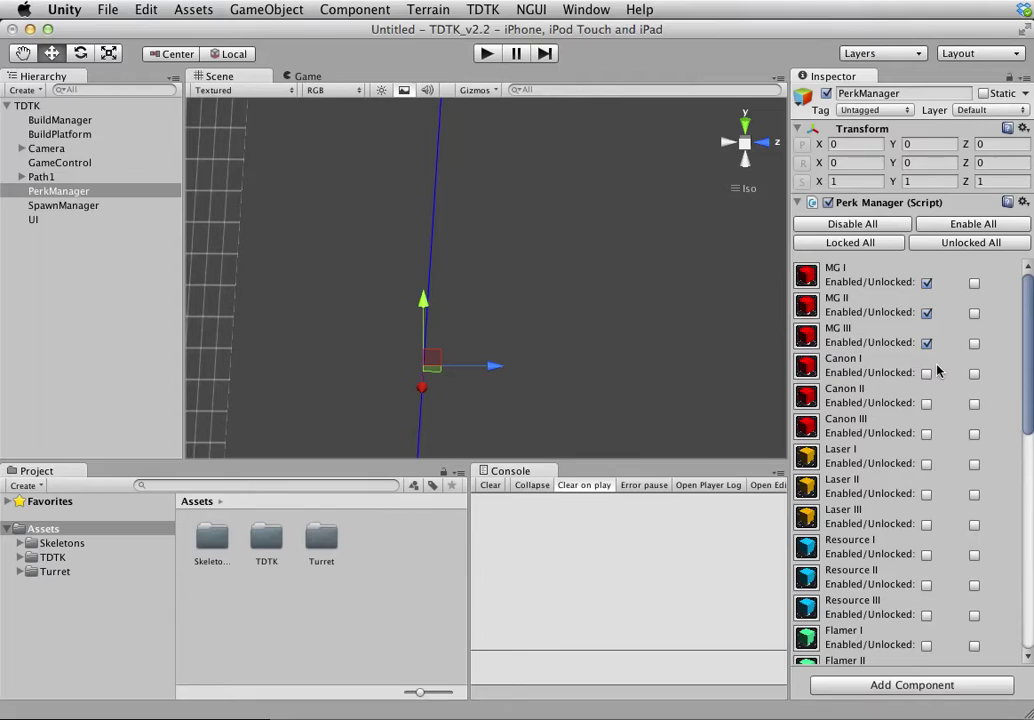
{"action": "left_click", "coordinate": [929, 345]}
{"action": "left_click", "coordinate": [926, 374]}
{"action": "left_click", "coordinate": [926, 463]}
Scroll through the perk list, then select the UI object to view its settings
{"action": "scroll", "coordinate": [932, 463], "scroll_direction": "down", "scroll_amount": 5}
{"action": "scroll", "coordinate": [935, 500], "scroll_direction": "down", "scroll_amount": 1}
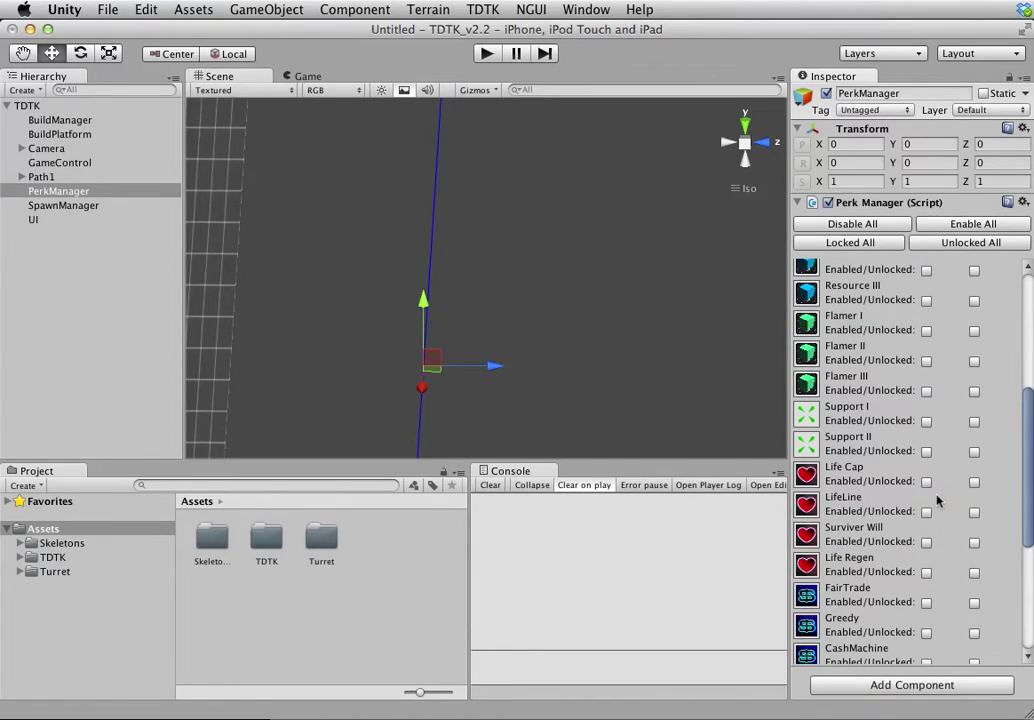
{"action": "scroll", "coordinate": [922, 515], "scroll_direction": "down", "scroll_amount": 1}
{"action": "scroll", "coordinate": [921, 520], "scroll_direction": "down", "scroll_amount": 1}
{"action": "scroll", "coordinate": [915, 508], "scroll_direction": "down", "scroll_amount": 1}
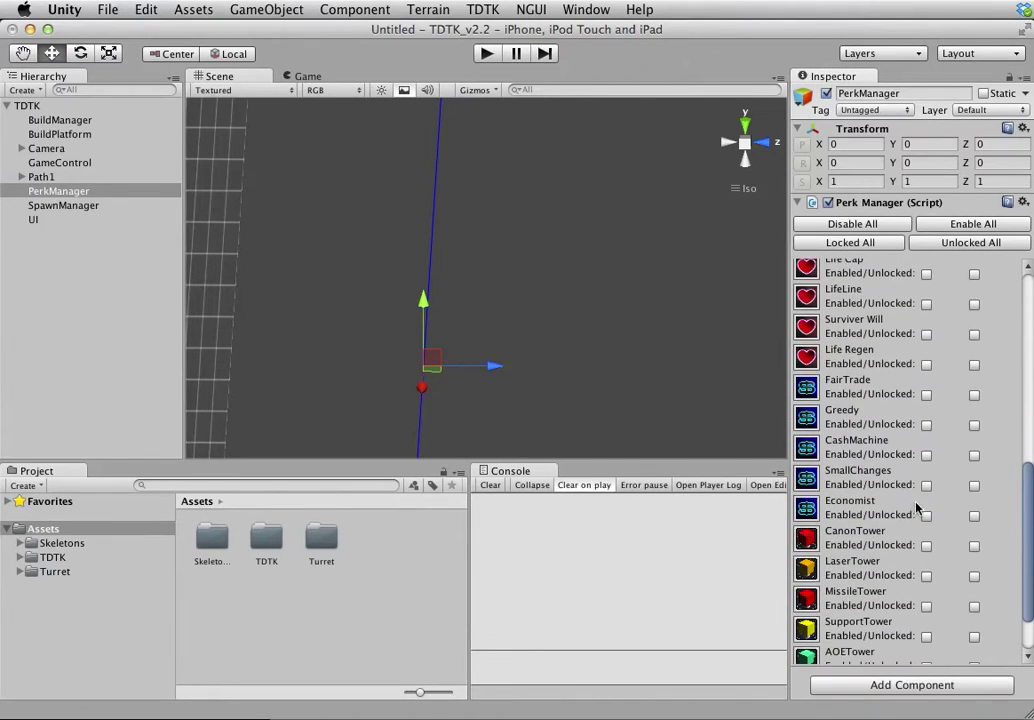
{"action": "scroll", "coordinate": [909, 494], "scroll_direction": "down", "scroll_amount": 1}
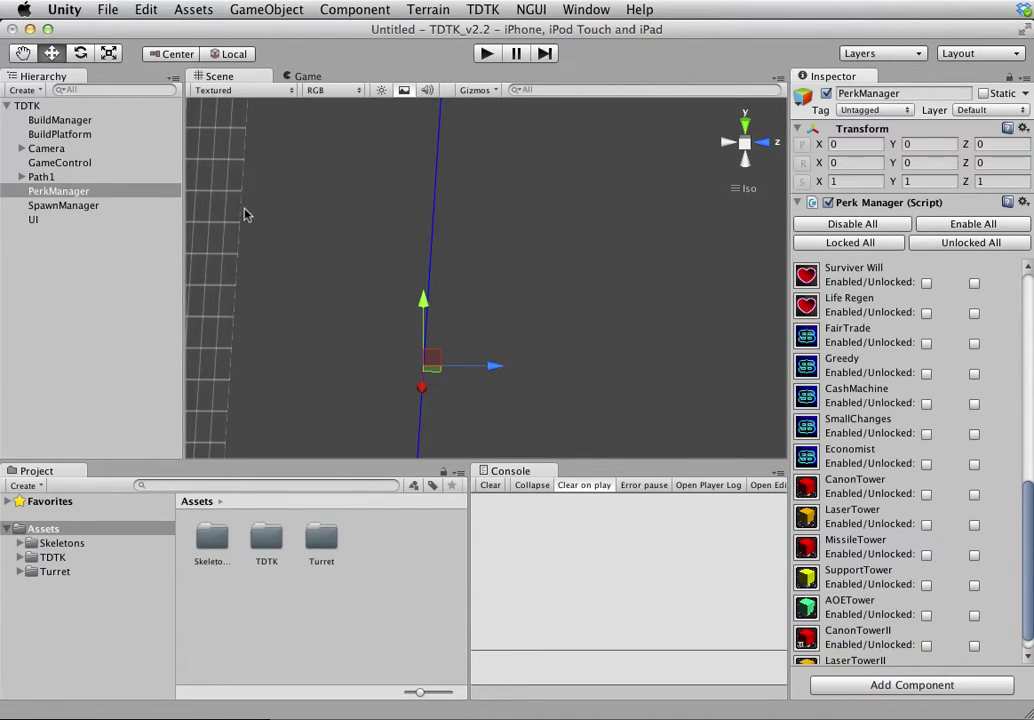
{"action": "left_click", "coordinate": [33, 219]}
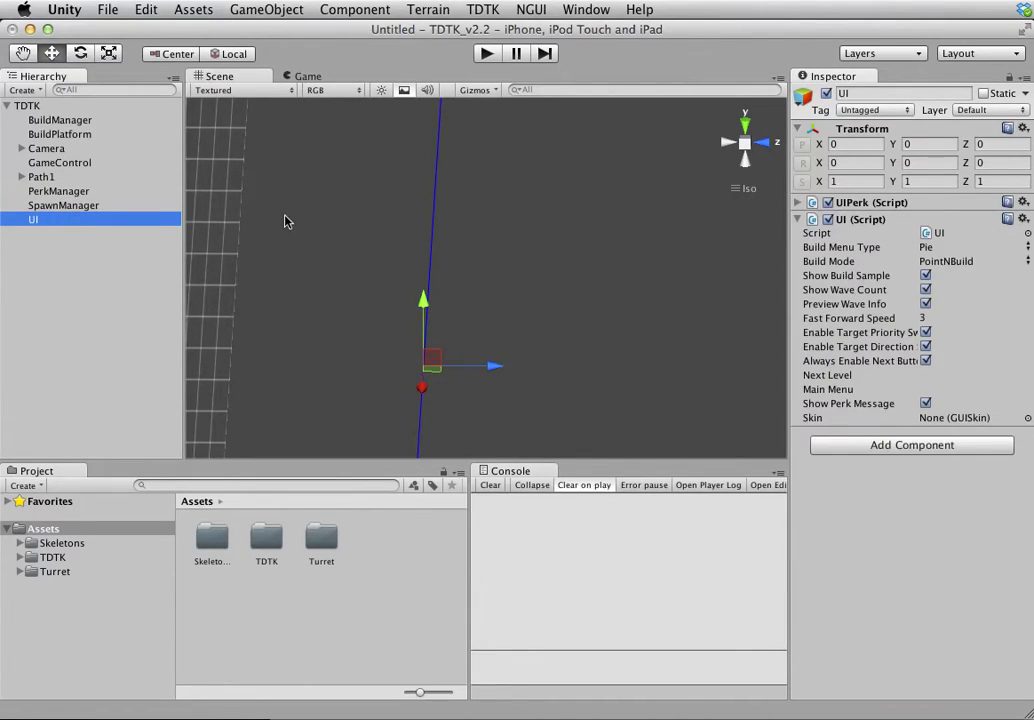
Collapse UI (Script), expand UIPerk and unfold its empty Perk Groups list (size 0)
{"action": "left_click", "coordinate": [797, 220]}
{"action": "left_click", "coordinate": [801, 202]}
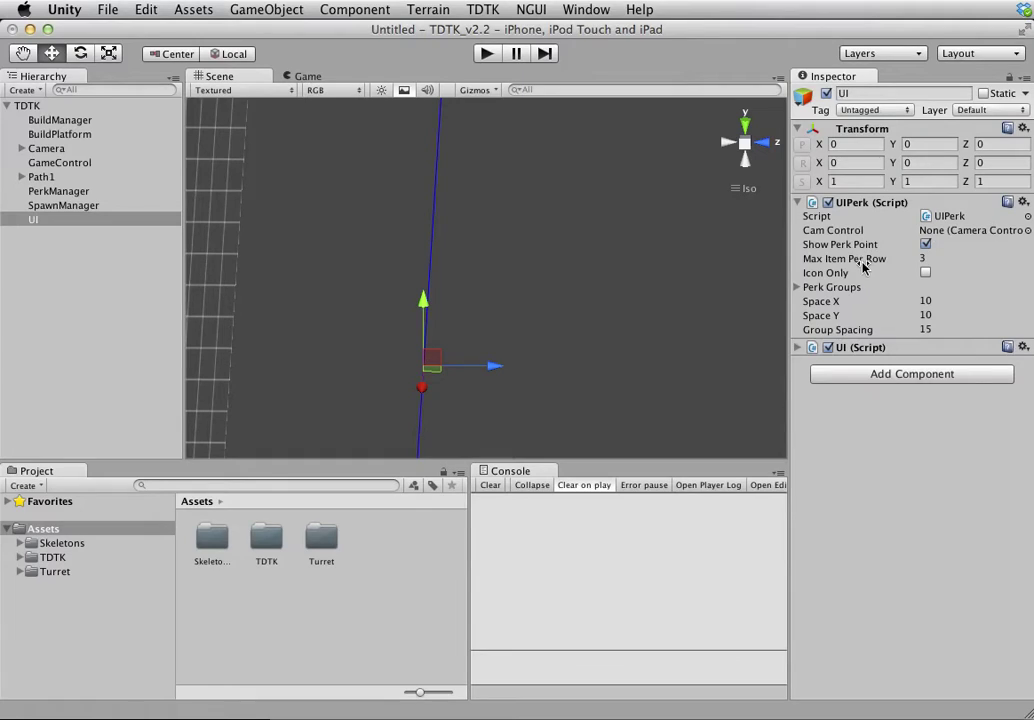
{"action": "left_click", "coordinate": [796, 288]}
{"action": "left_click", "coordinate": [796, 288]}
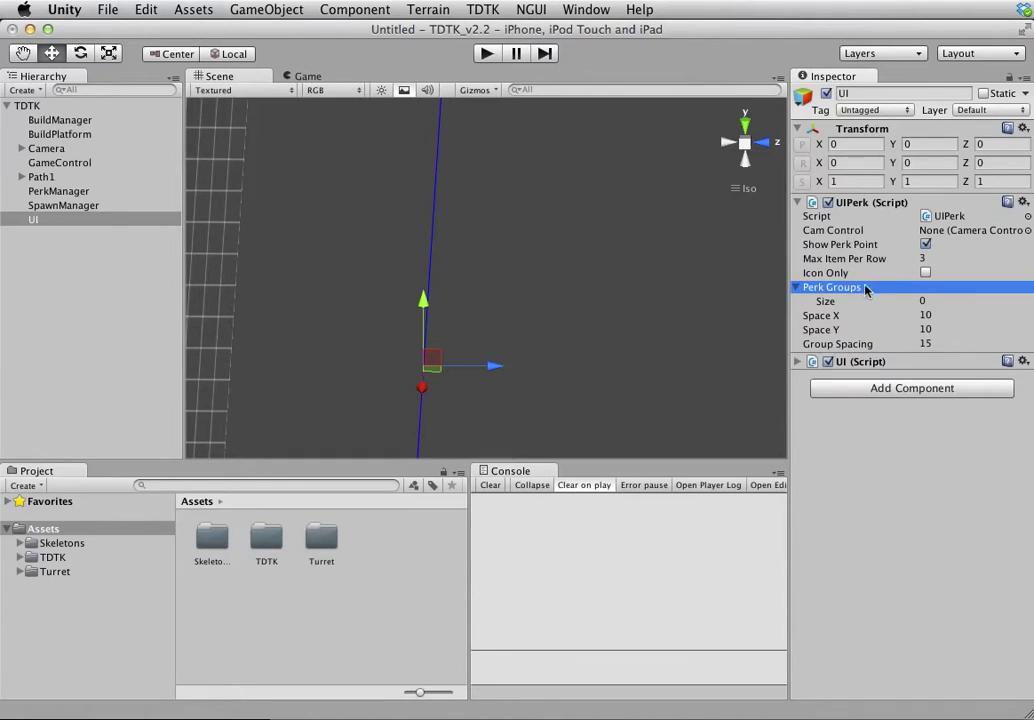
Browse Assets/TDTK to ExampleScenes and open the ExampleLinearSinglePath scene
{"action": "left_click", "coordinate": [45, 557]}
{"action": "left_click", "coordinate": [21, 558]}
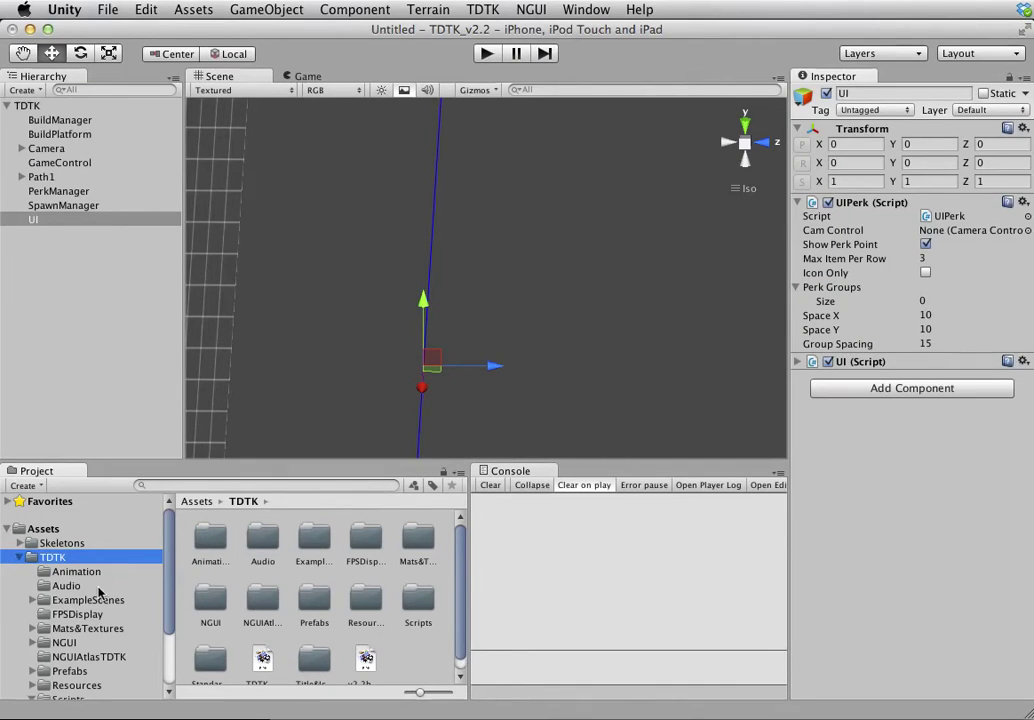
{"action": "scroll", "coordinate": [80, 590], "scroll_direction": "down", "scroll_amount": 3}
{"action": "scroll", "coordinate": [90, 600], "scroll_direction": "down", "scroll_amount": 1}
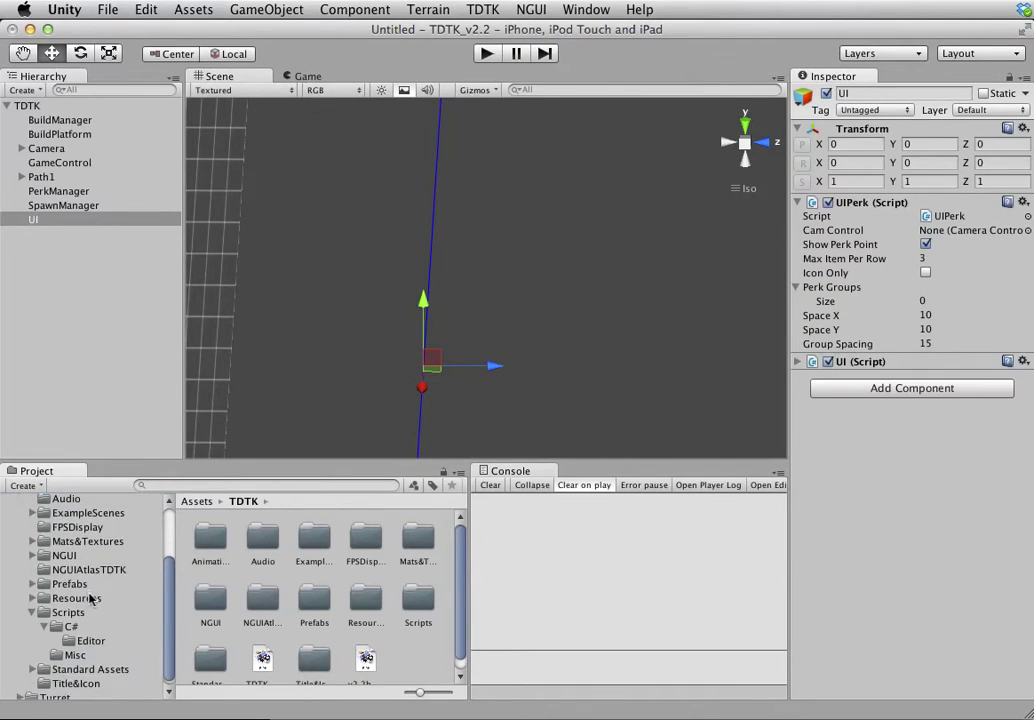
{"action": "scroll", "coordinate": [85, 590], "scroll_direction": "up", "scroll_amount": 3}
{"action": "left_click", "coordinate": [88, 569]}
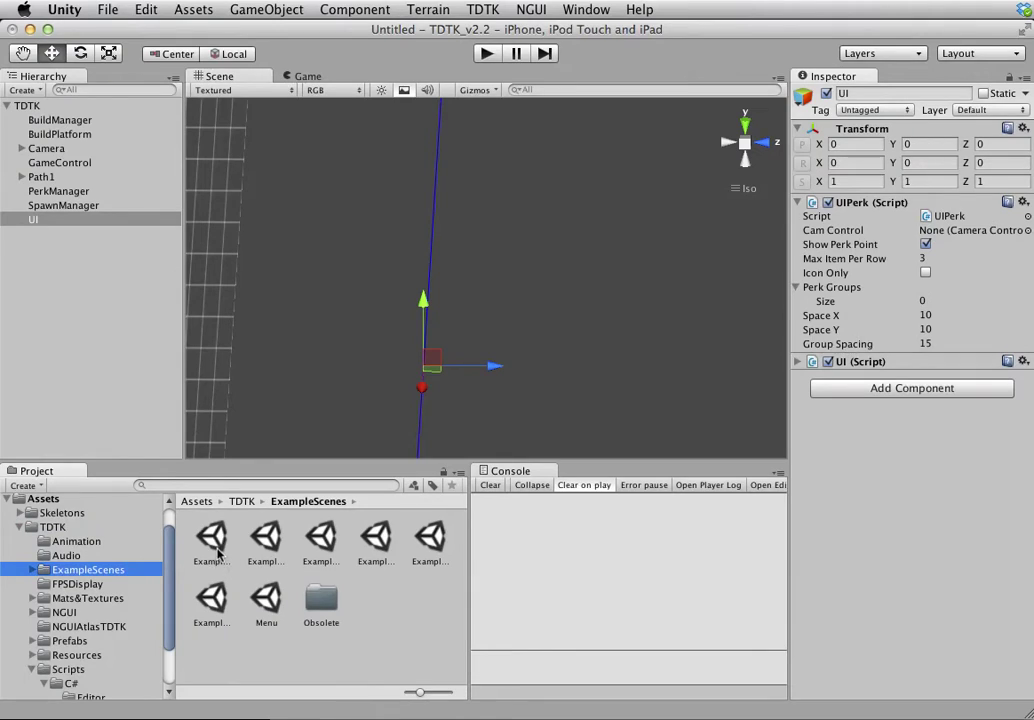
{"action": "double_click", "coordinate": [266, 545]}
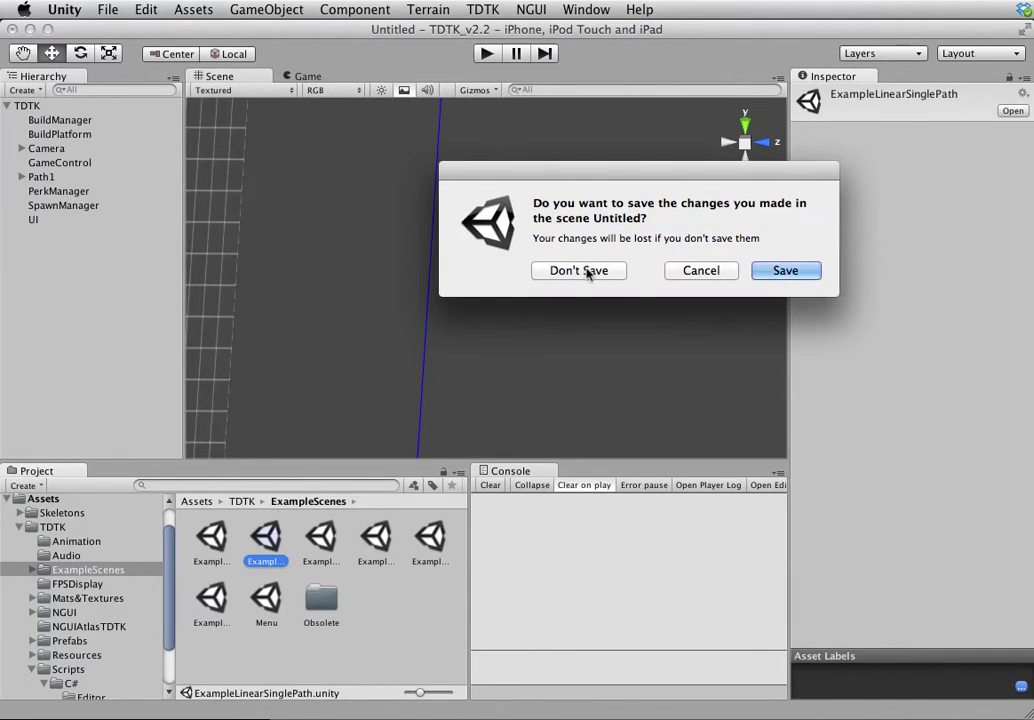
Discard the untitled scene's changes and select the example scene's PerkManager under TDTK
{"action": "left_click", "coordinate": [594, 270]}
{"action": "left_click", "coordinate": [8, 119]}
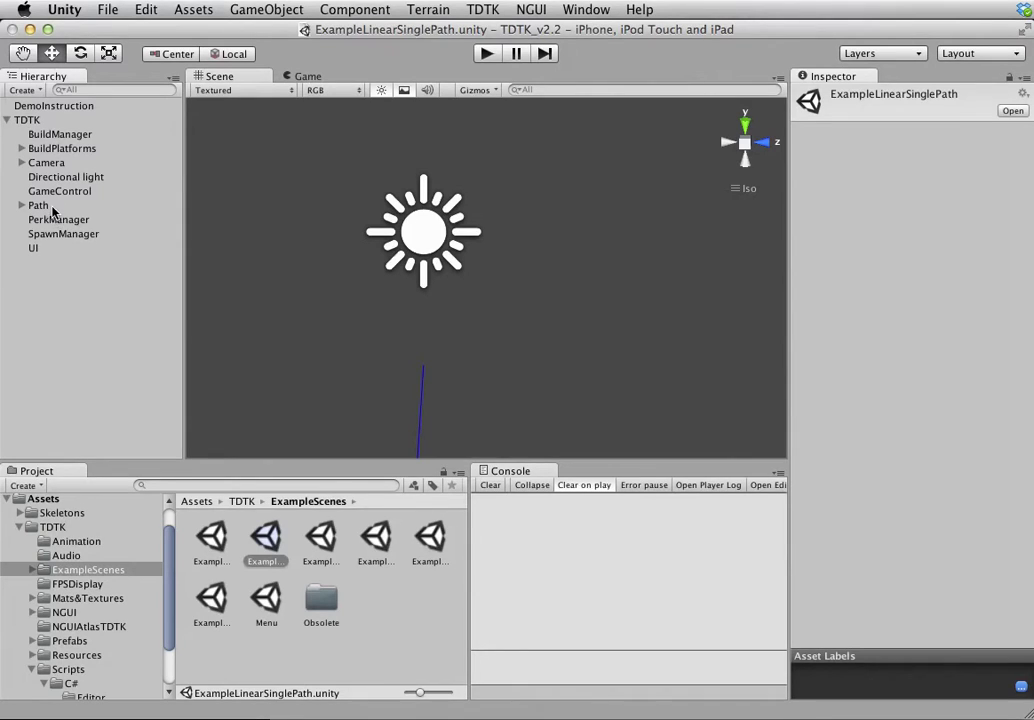
{"action": "left_click", "coordinate": [30, 220]}
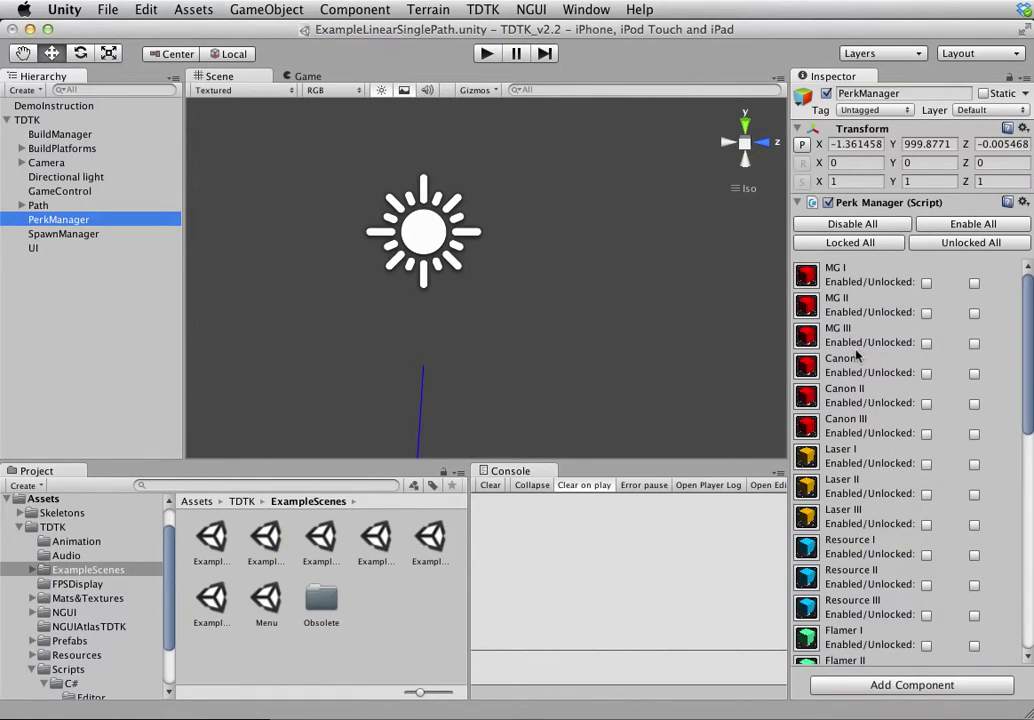
{"action": "scroll", "coordinate": [870, 360], "scroll_direction": "down", "scroll_amount": 15}
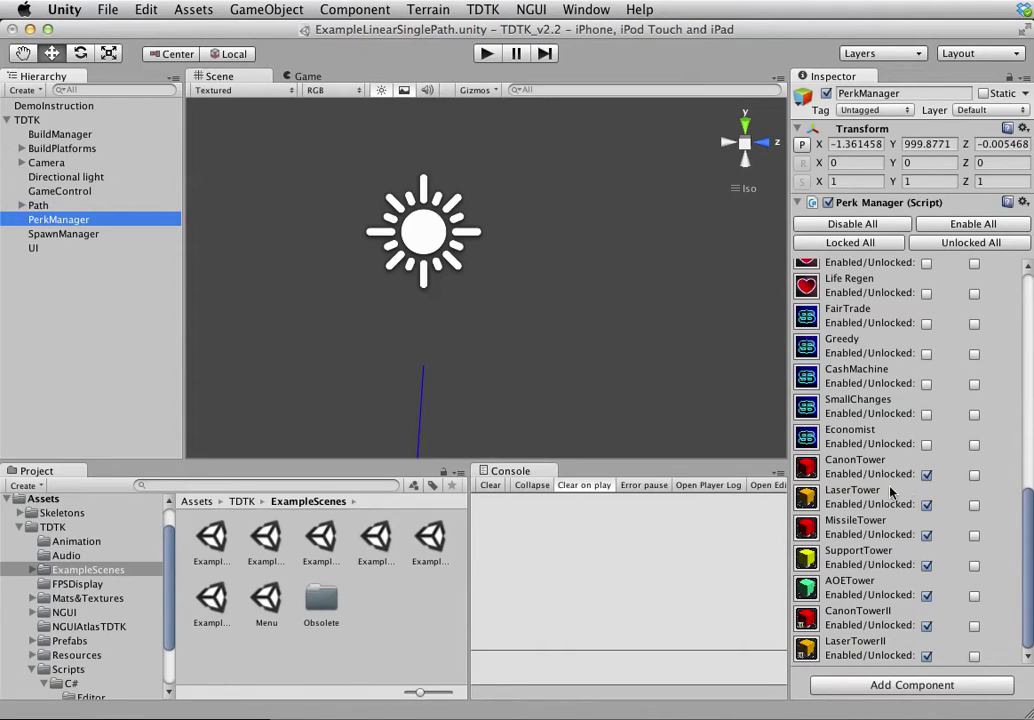
Browse the tower perks such as CanonTower and LaserTower in the TDTK PerkEditor window
{"action": "left_click", "coordinate": [482, 10]}
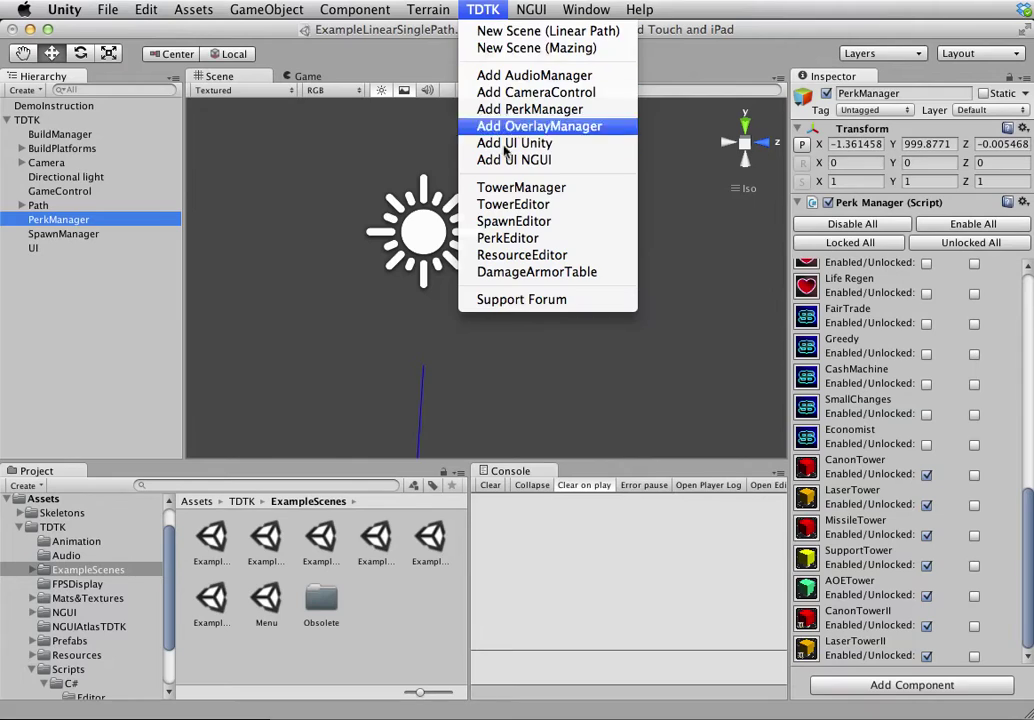
{"action": "left_click", "coordinate": [522, 238]}
{"action": "scroll", "coordinate": [578, 178], "scroll_direction": "down", "scroll_amount": 5}
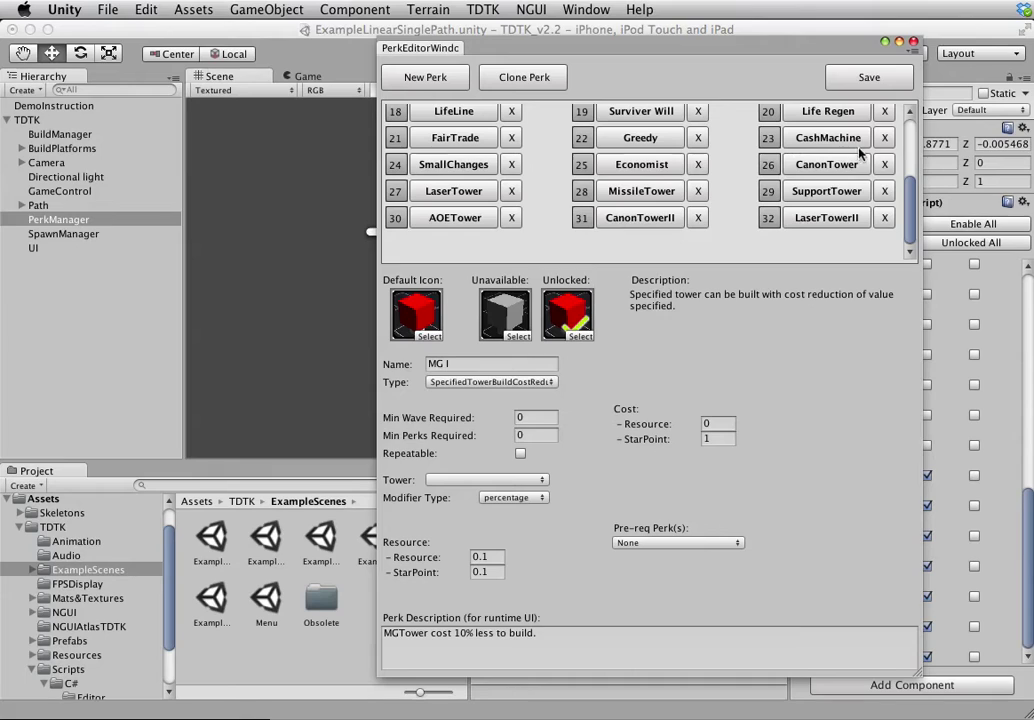
{"action": "scroll", "coordinate": [910, 157], "scroll_direction": "up", "scroll_amount": 8}
{"action": "scroll", "coordinate": [911, 176], "scroll_direction": "down", "scroll_amount": 4}
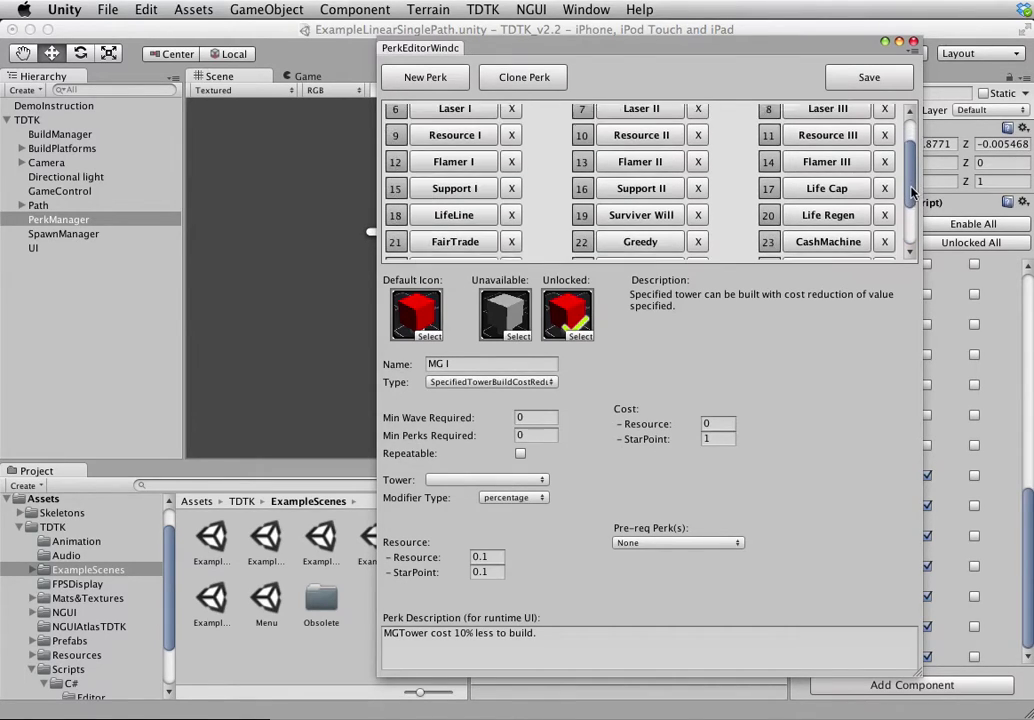
{"action": "scroll", "coordinate": [910, 176], "scroll_direction": "down", "scroll_amount": 3}
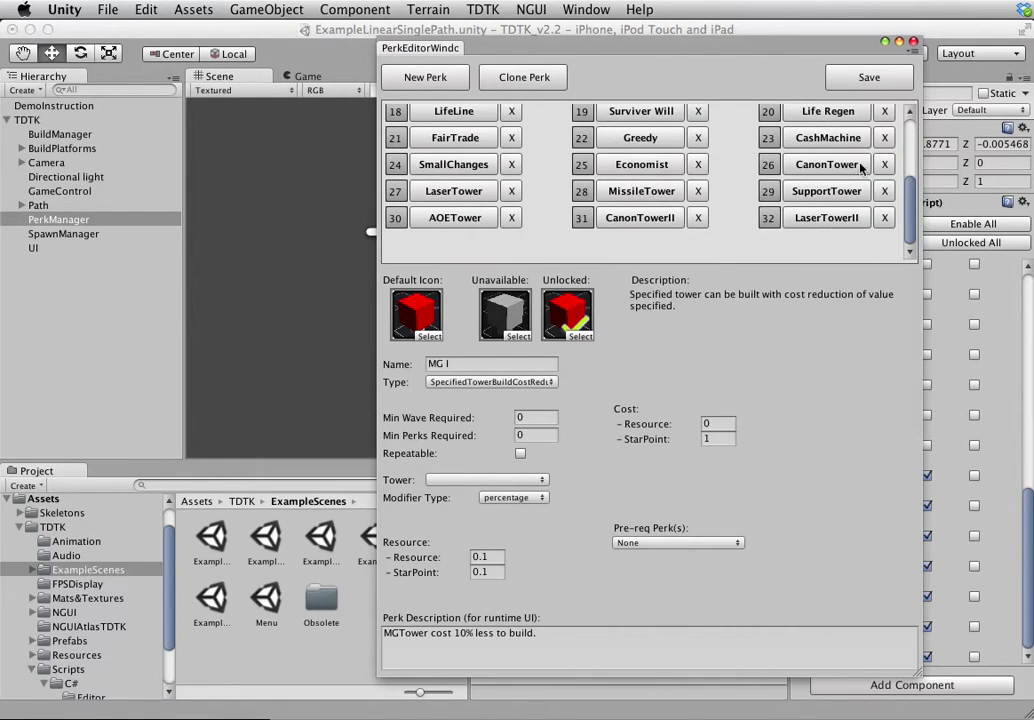
{"action": "left_click", "coordinate": [500, 12]}
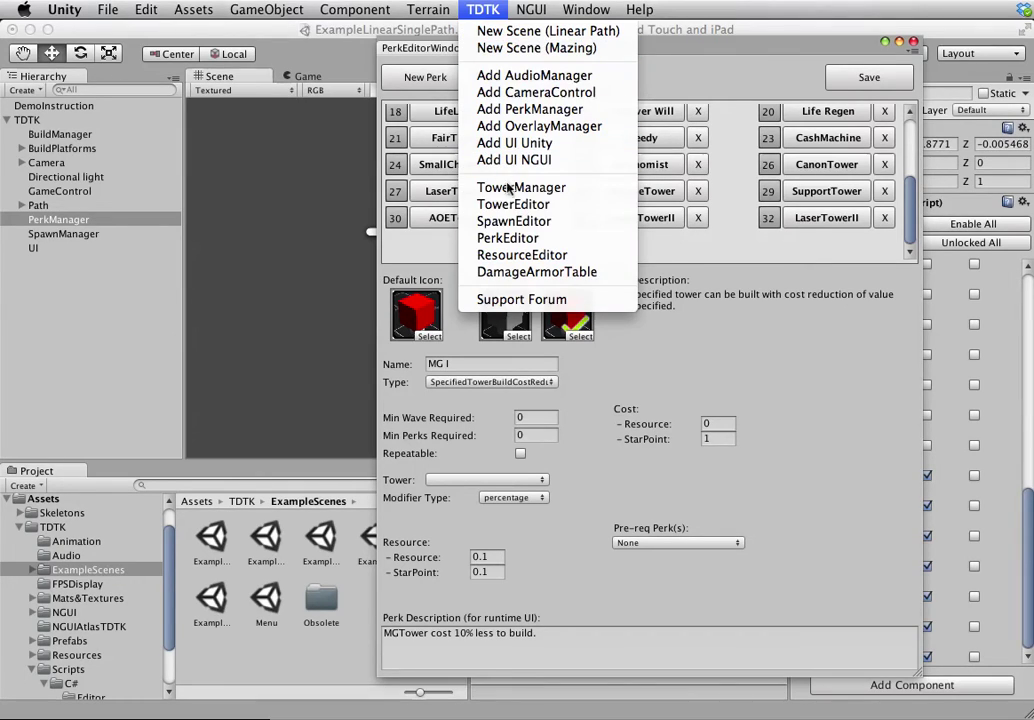
{"action": "left_click", "coordinate": [517, 240]}
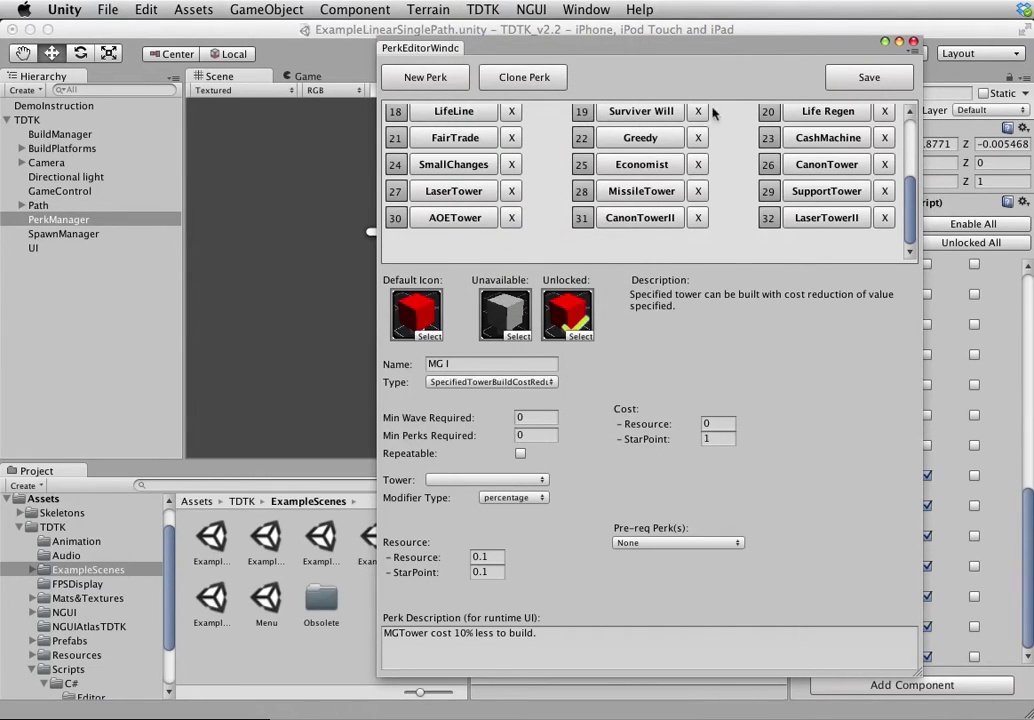
{"action": "scroll", "coordinate": [913, 150], "scroll_direction": "up", "scroll_amount": 5}
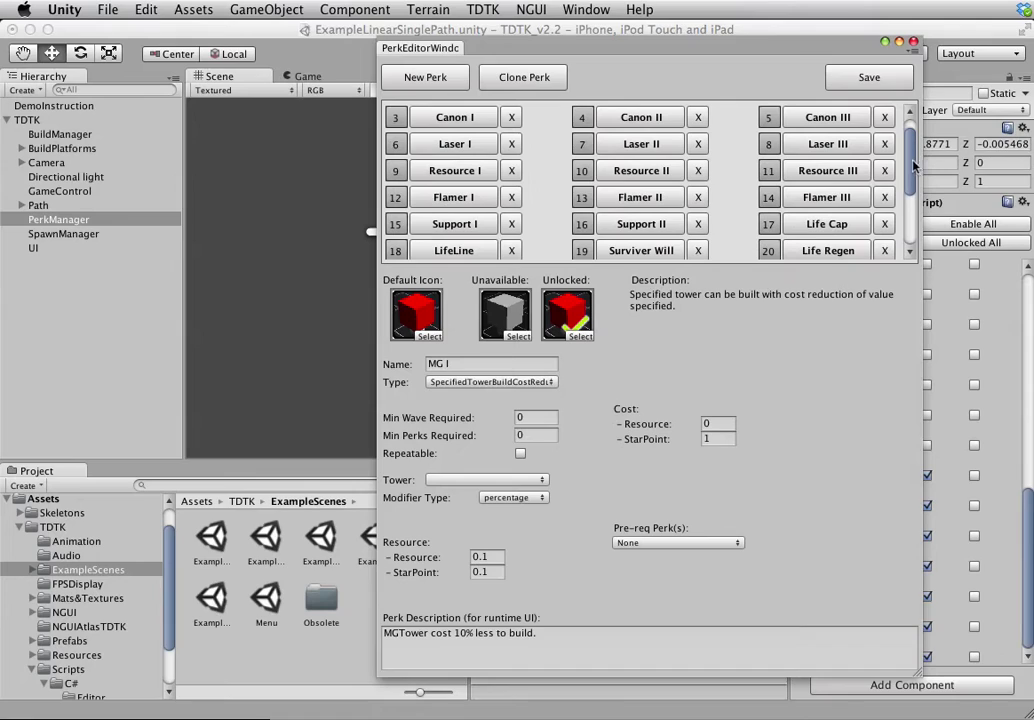
{"action": "left_click", "coordinate": [483, 9]}
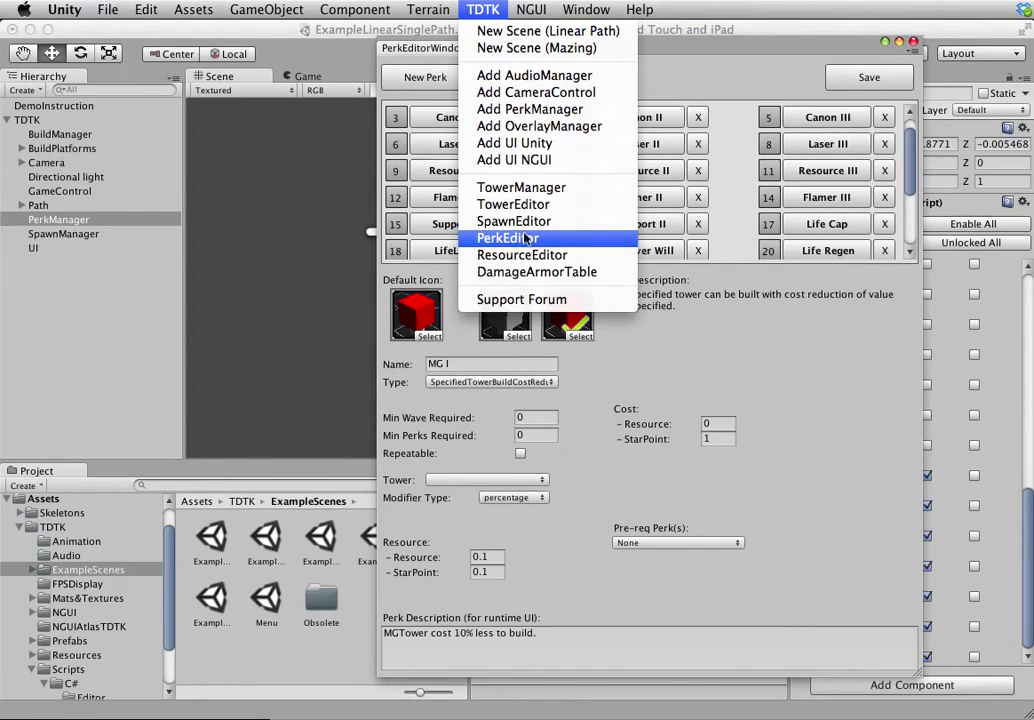
{"action": "left_click", "coordinate": [525, 240]}
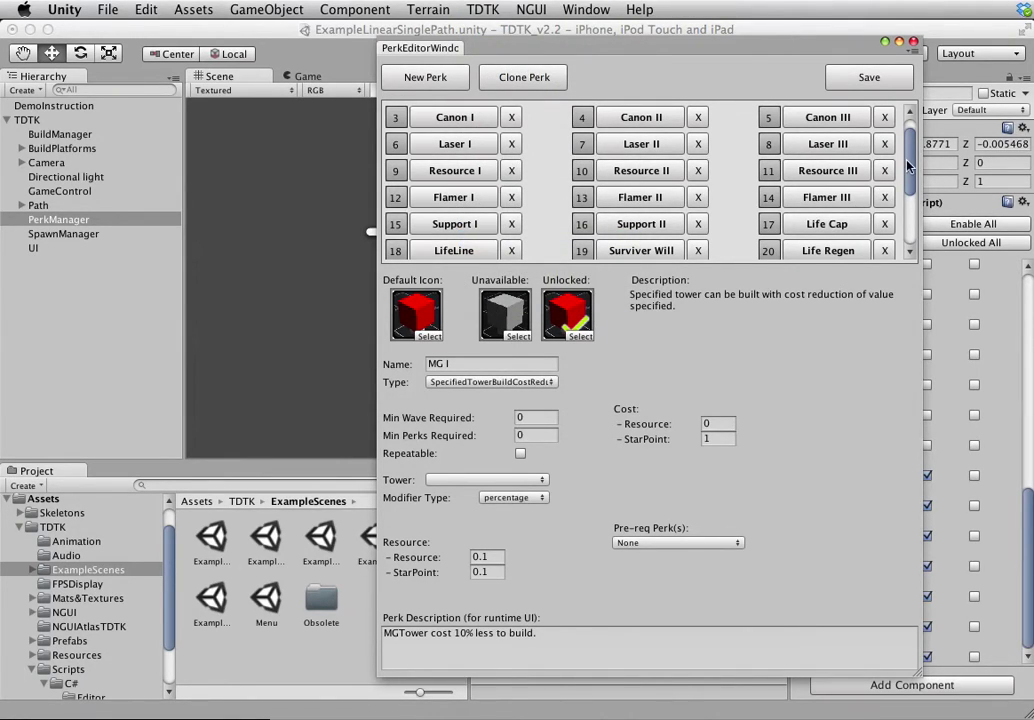
{"action": "scroll", "coordinate": [890, 170], "scroll_direction": "down", "scroll_amount": 5}
Close the perk editor, review UI and PerkManager, then briefly run the game and stop it
{"action": "left_click", "coordinate": [912, 44]}
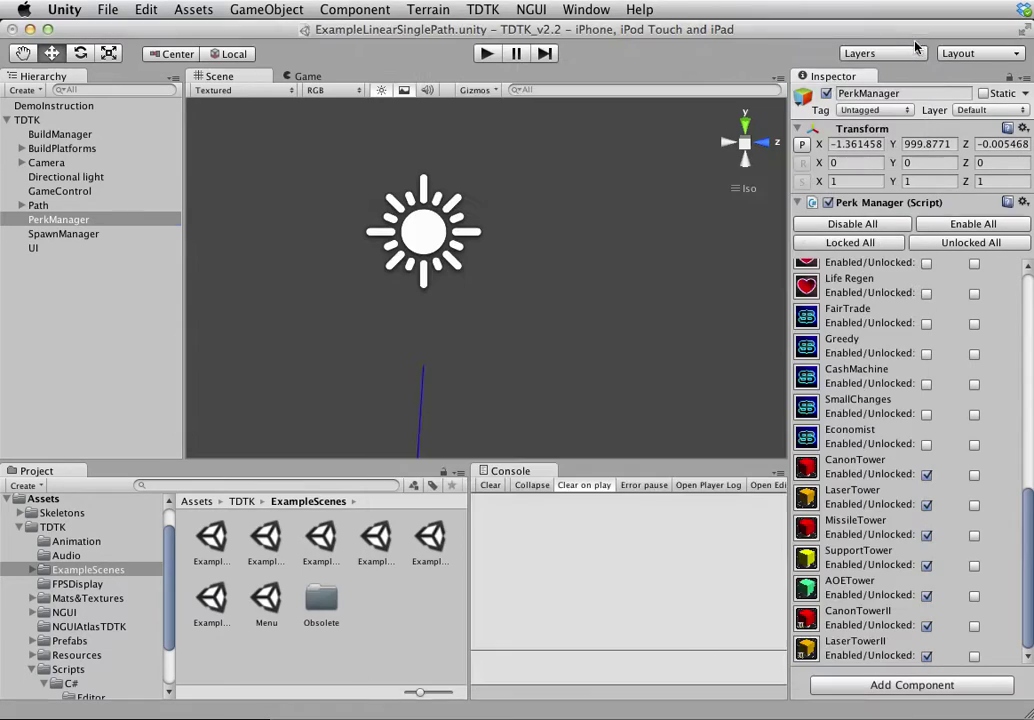
{"action": "left_click", "coordinate": [34, 248]}
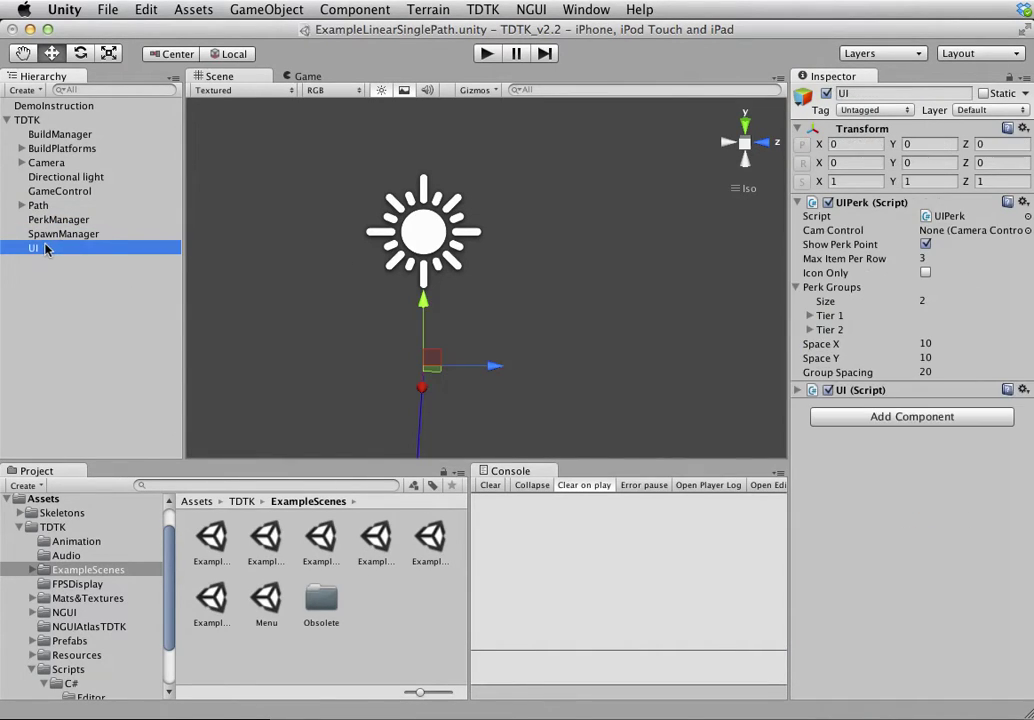
{"action": "left_click", "coordinate": [46, 220]}
{"action": "scroll", "coordinate": [907, 434], "scroll_direction": "down", "scroll_amount": 7}
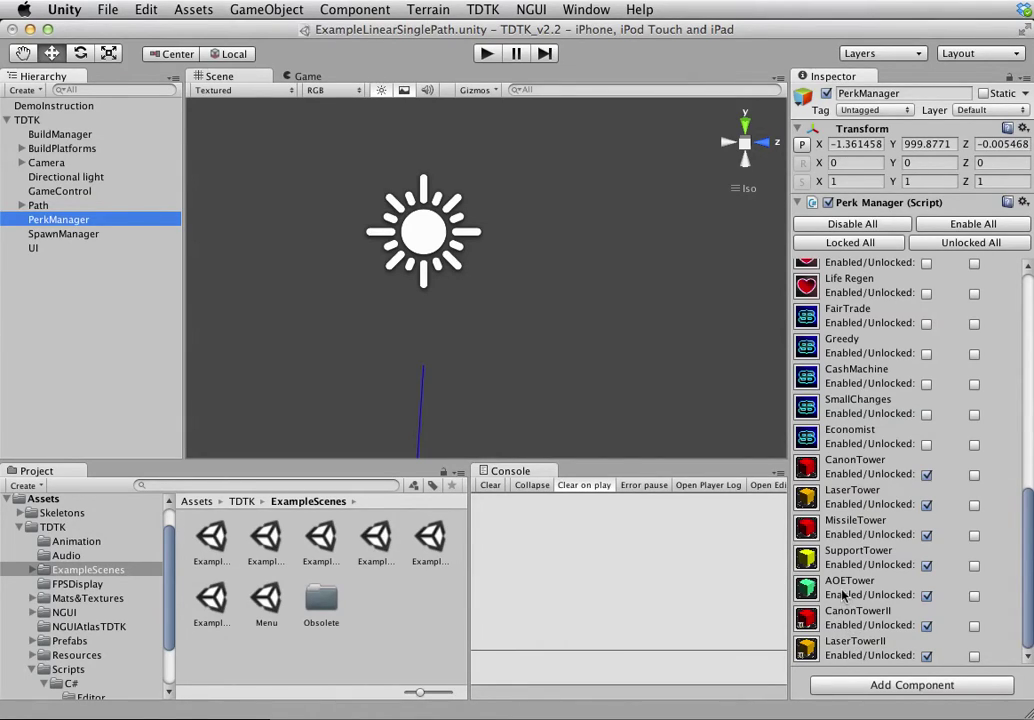
{"action": "left_click", "coordinate": [487, 57]}
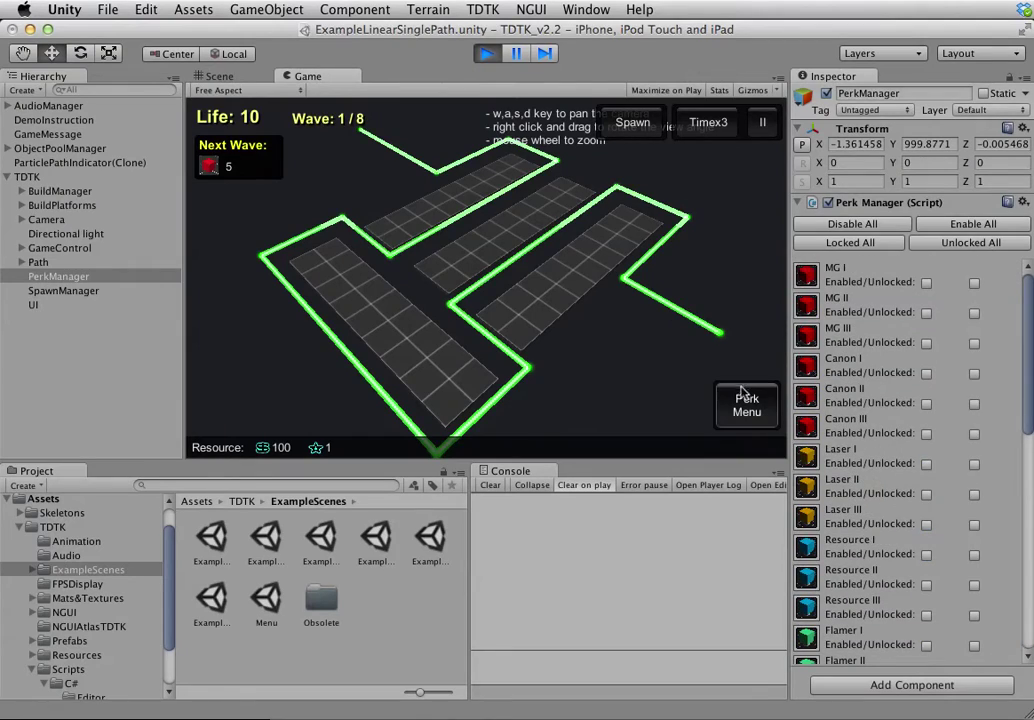
{"action": "key", "text": "p"}
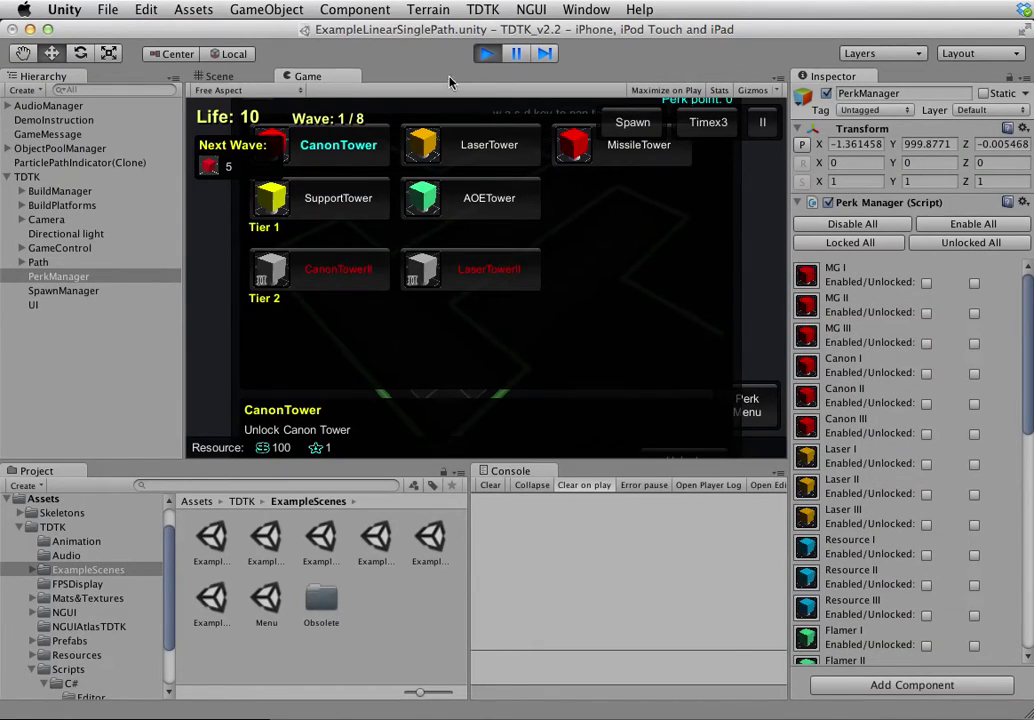
{"action": "key", "text": "super+p"}
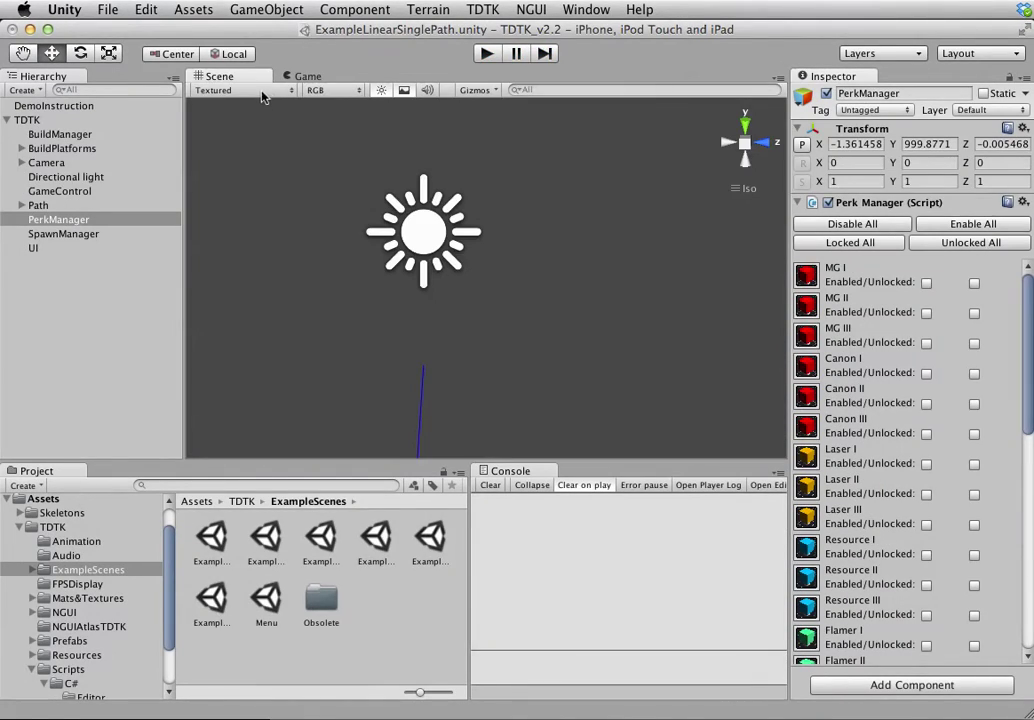
Turn on Icon Only in the UI object's UIPerk settings and run the game
{"action": "left_click", "coordinate": [301, 77]}
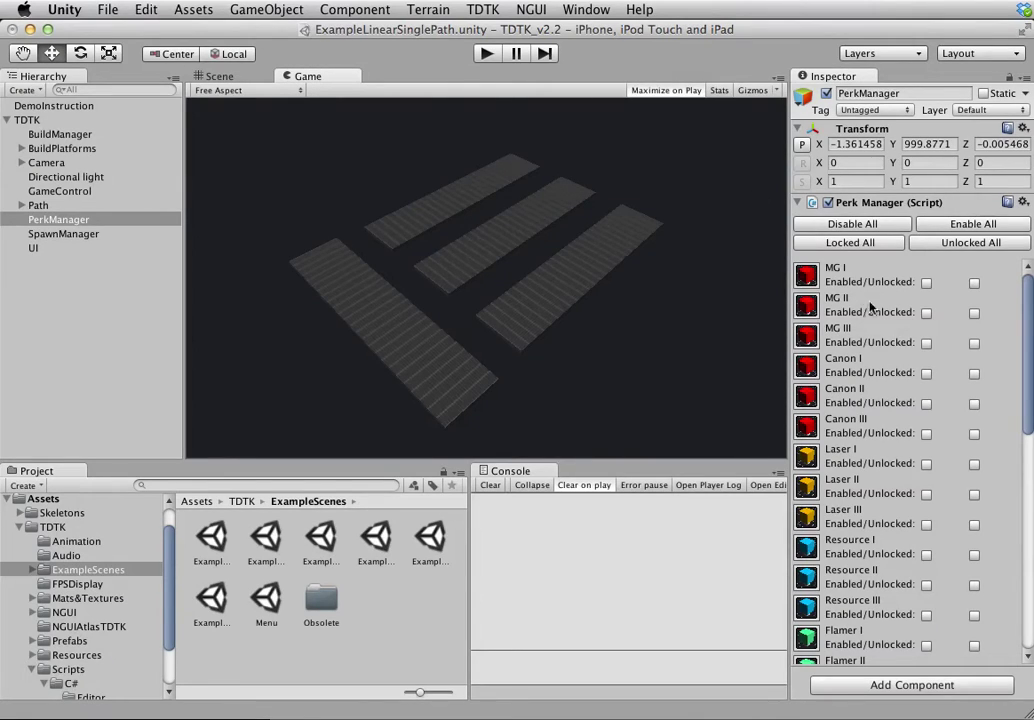
{"action": "left_click", "coordinate": [49, 250]}
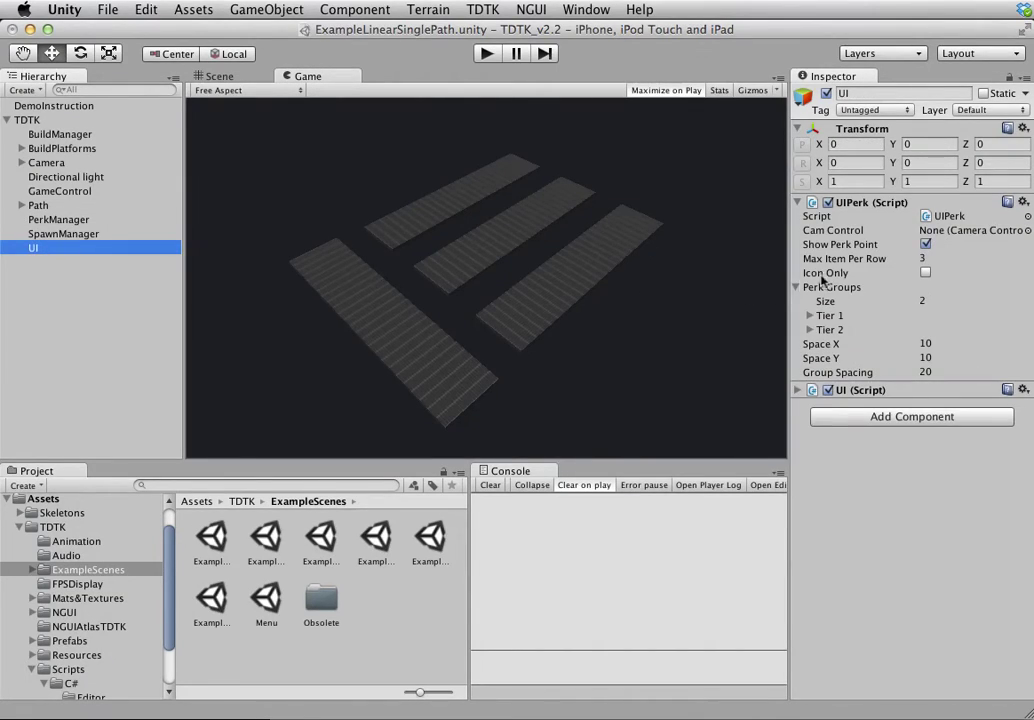
{"action": "left_click", "coordinate": [925, 273]}
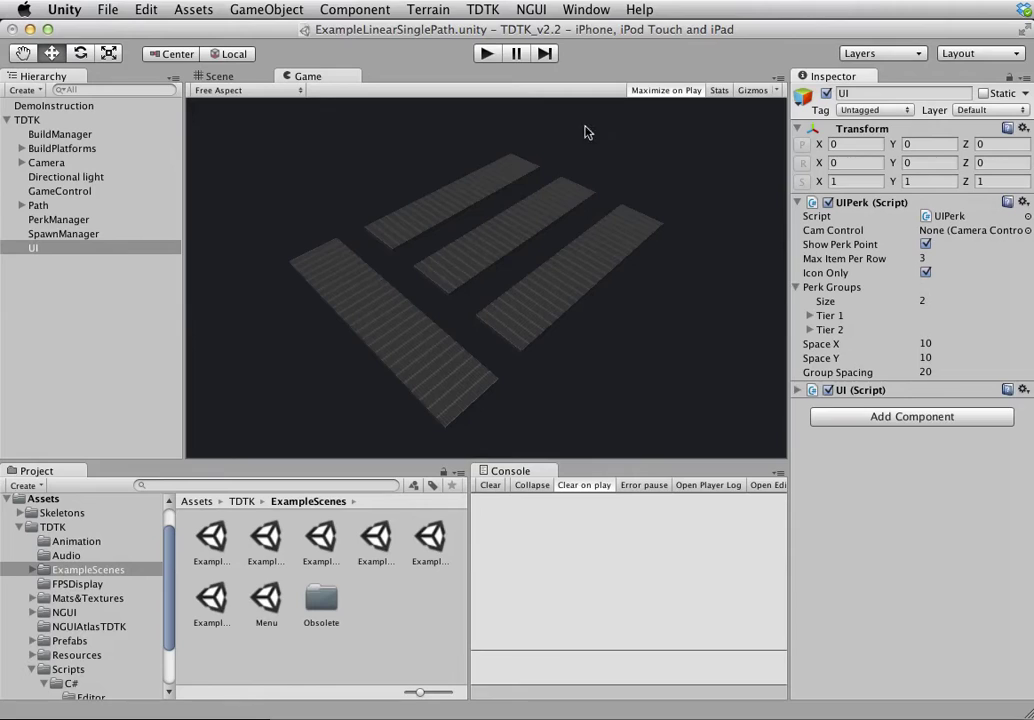
{"action": "left_click", "coordinate": [479, 58]}
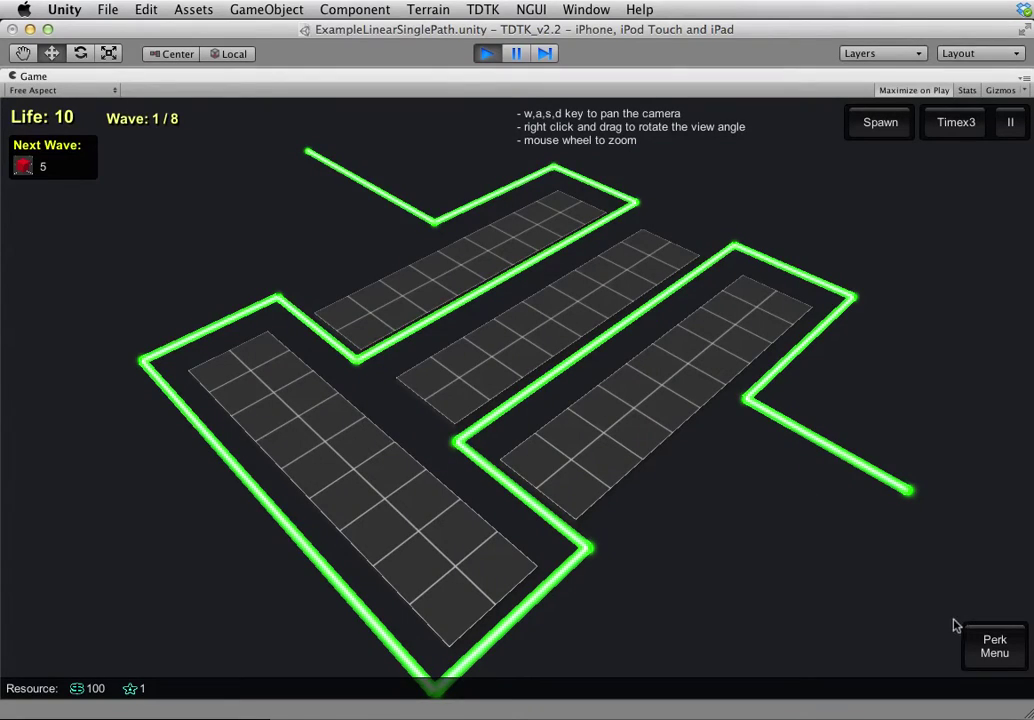
Open the in-game Perk Menu and read the Tier 1 and locked Tier 2 perk descriptions
{"action": "left_click", "coordinate": [992, 645]}
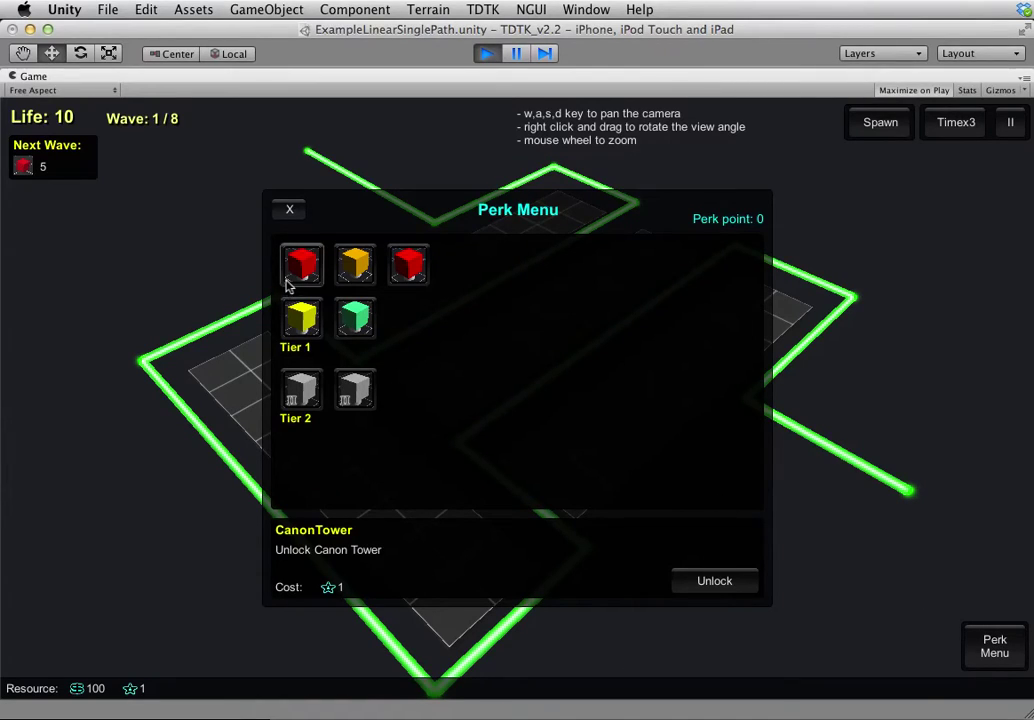
{"action": "left_click", "coordinate": [409, 268]}
{"action": "left_click", "coordinate": [360, 312]}
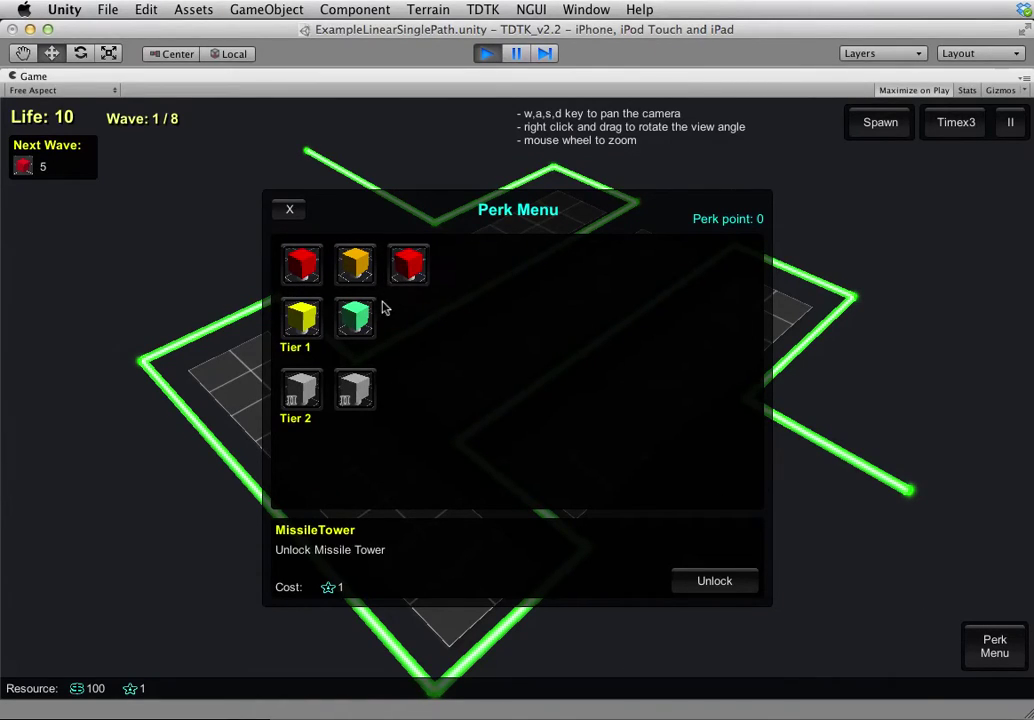
{"action": "left_click", "coordinate": [301, 318]}
{"action": "left_click", "coordinate": [301, 264]}
{"action": "left_click", "coordinate": [343, 268]}
{"action": "left_click", "coordinate": [406, 265]}
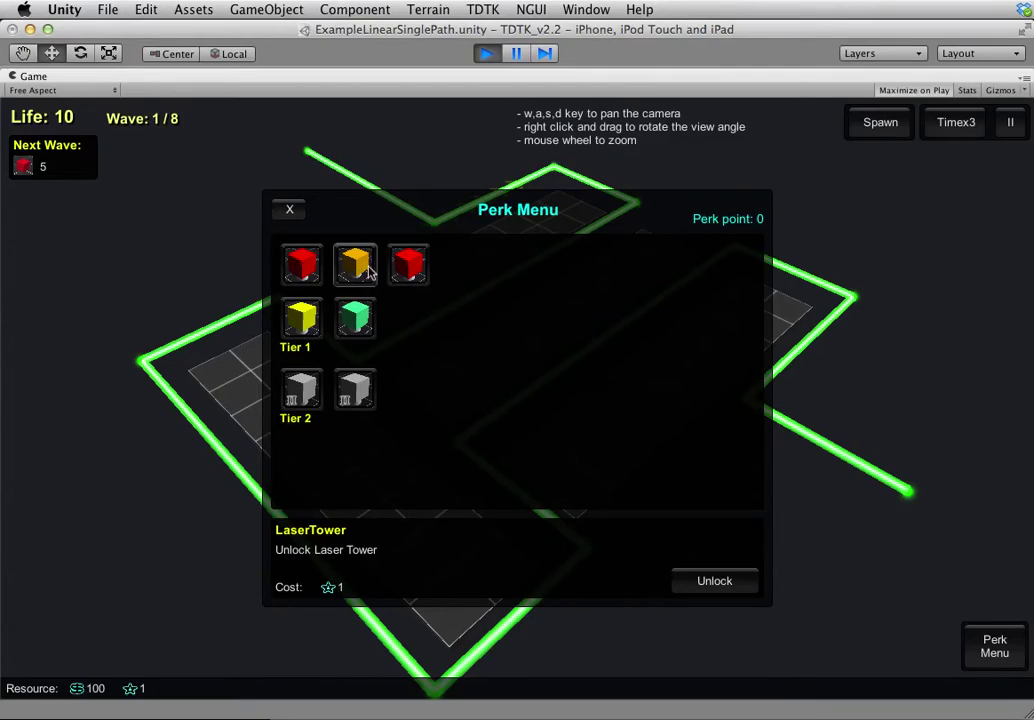
{"action": "left_click", "coordinate": [365, 319]}
{"action": "left_click", "coordinate": [360, 388]}
{"action": "left_click", "coordinate": [360, 388]}
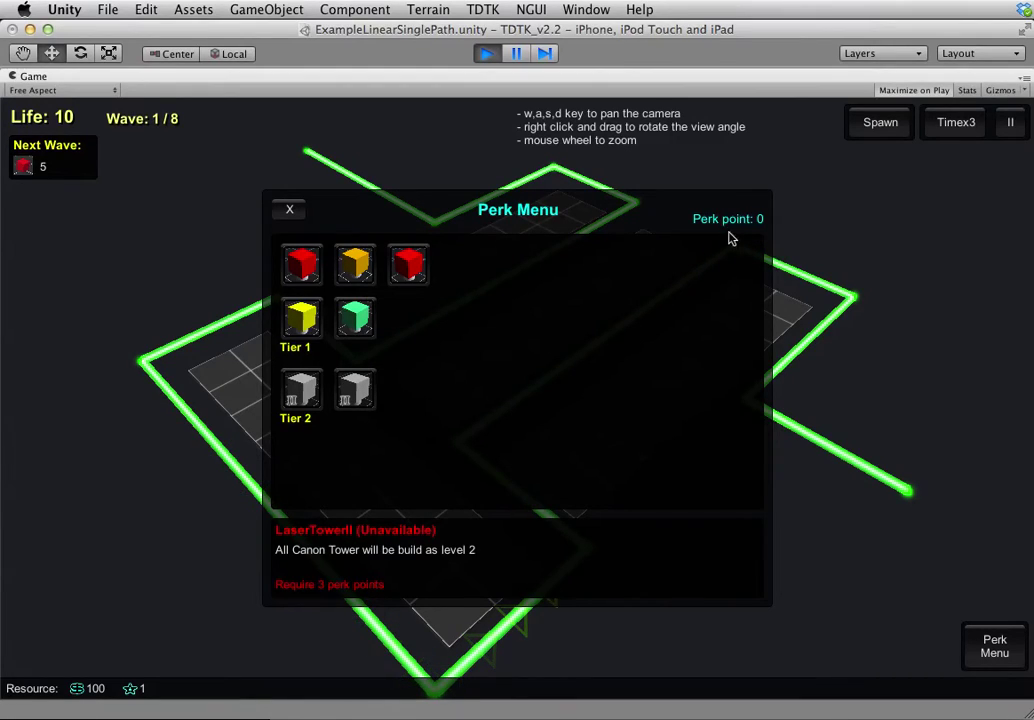
Unlock CanonTower, LaserTower and MissileTower, check the Tier 2 perk, then close and stop
{"action": "left_click", "coordinate": [290, 262]}
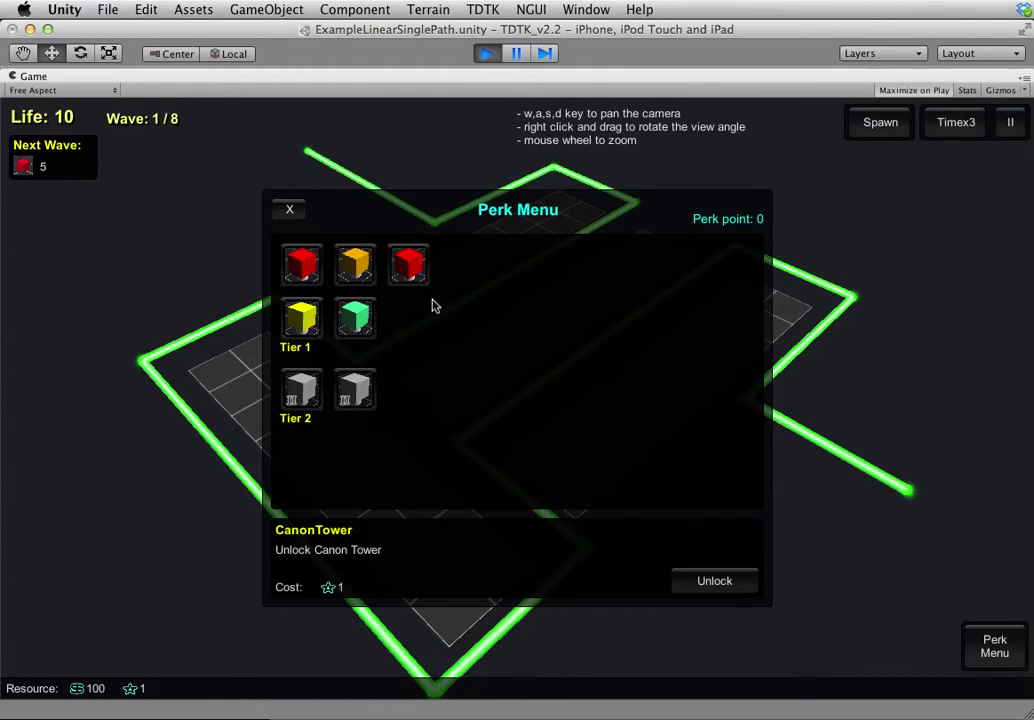
{"action": "left_click", "coordinate": [716, 581]}
{"action": "left_click", "coordinate": [355, 262]}
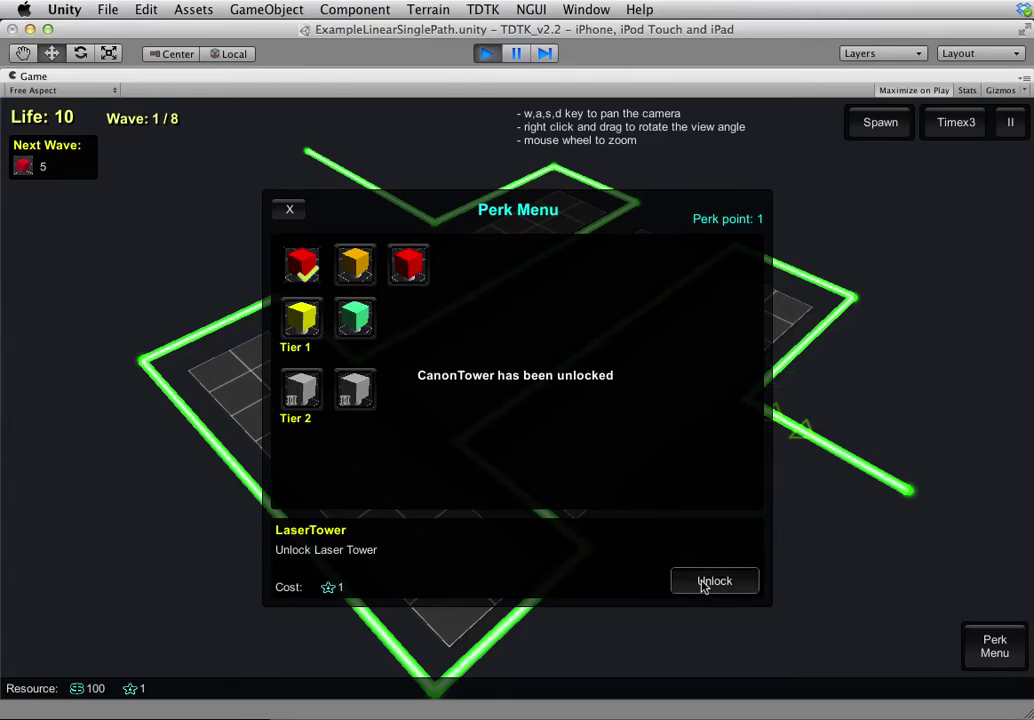
{"action": "left_click", "coordinate": [704, 581]}
{"action": "left_click", "coordinate": [406, 264]}
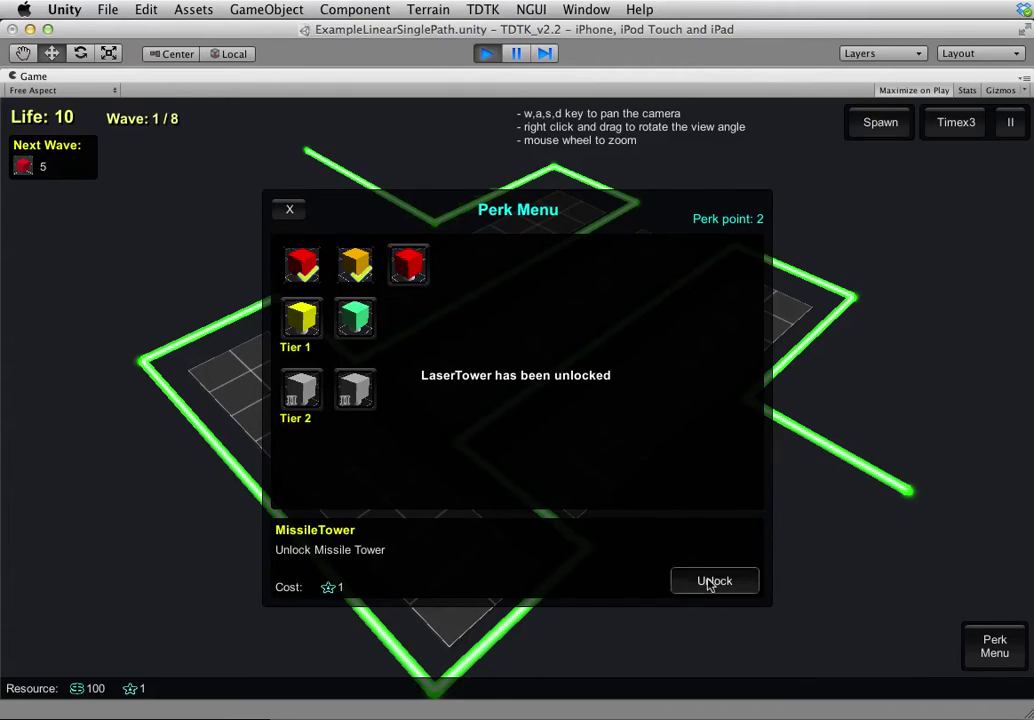
{"action": "left_click", "coordinate": [713, 582]}
{"action": "left_click", "coordinate": [316, 393]}
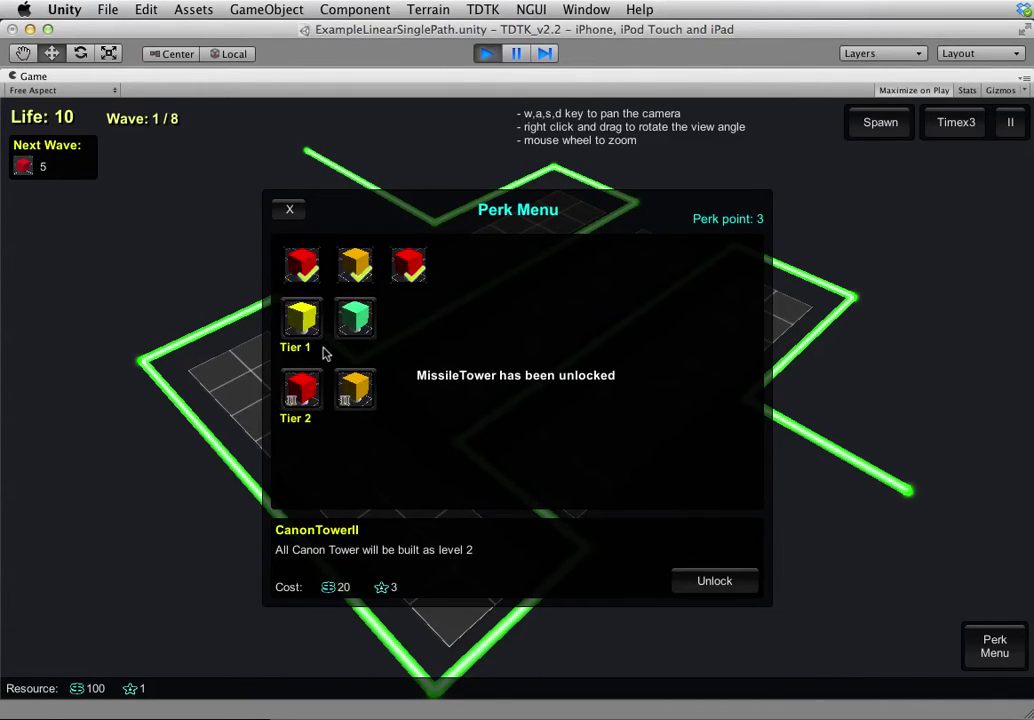
{"action": "left_click", "coordinate": [289, 212]}
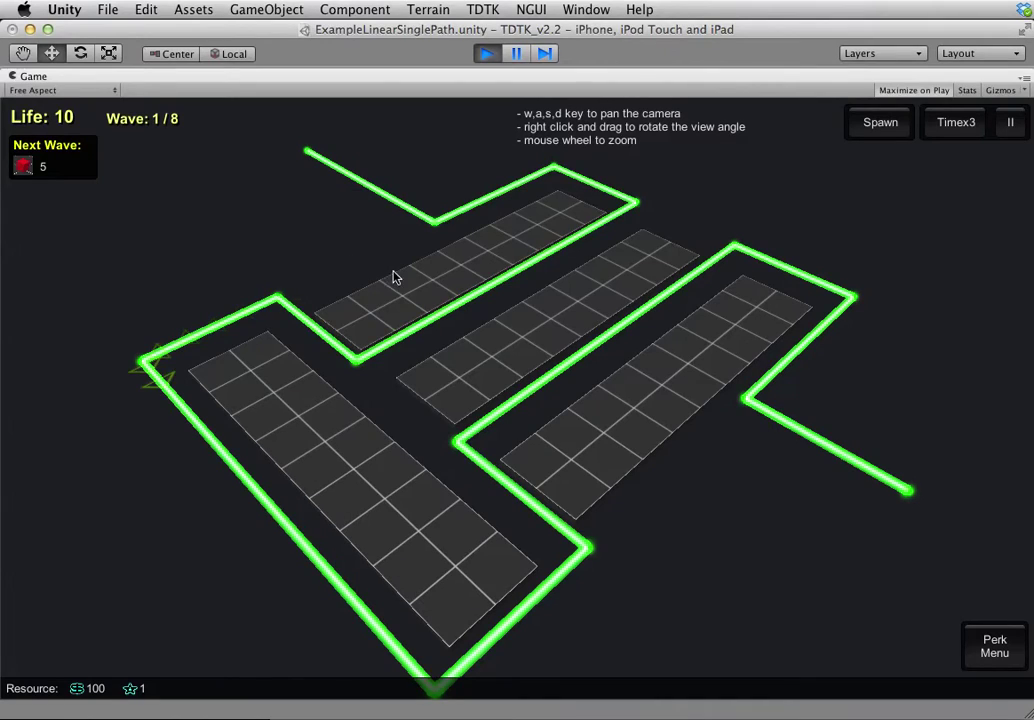
{"action": "left_click", "coordinate": [486, 53]}
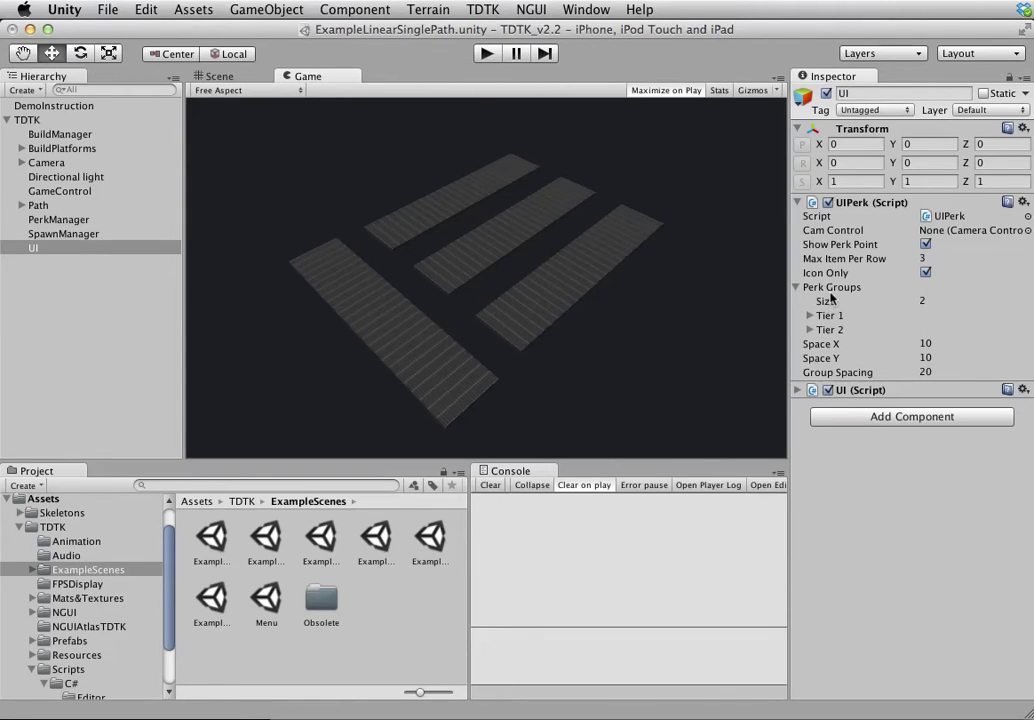
Expand the Tier 1 (5 items) and Tier 2 (2 items) groups, then briefly view the Perk Menu in play
{"action": "left_click", "coordinate": [811, 316]}
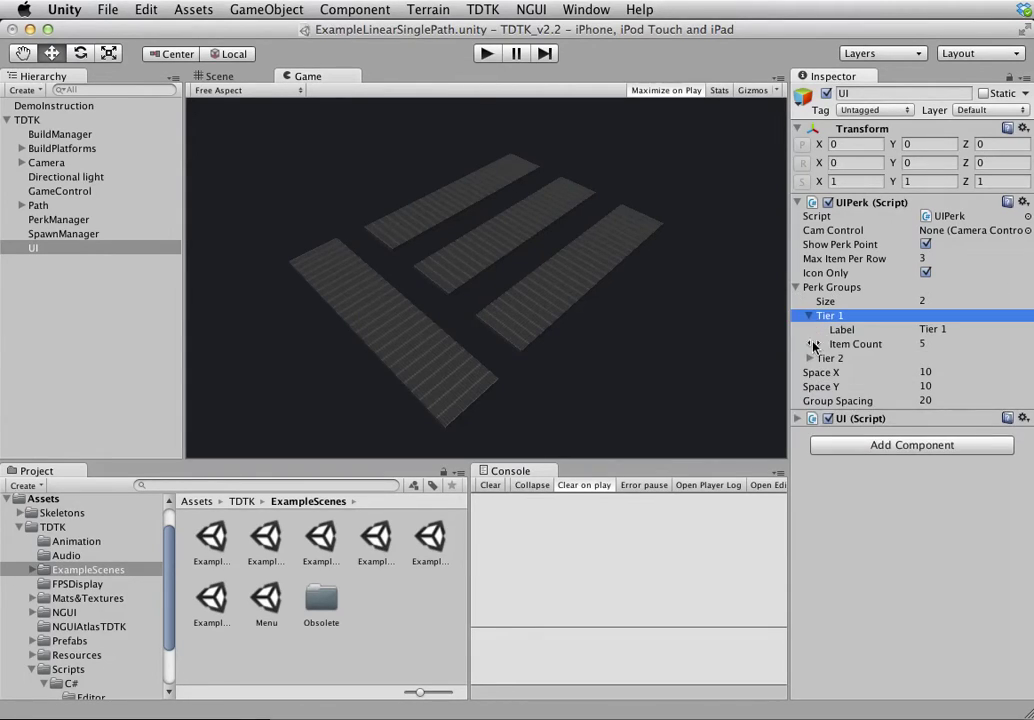
{"action": "left_click", "coordinate": [811, 358]}
{"action": "left_click", "coordinate": [486, 53]}
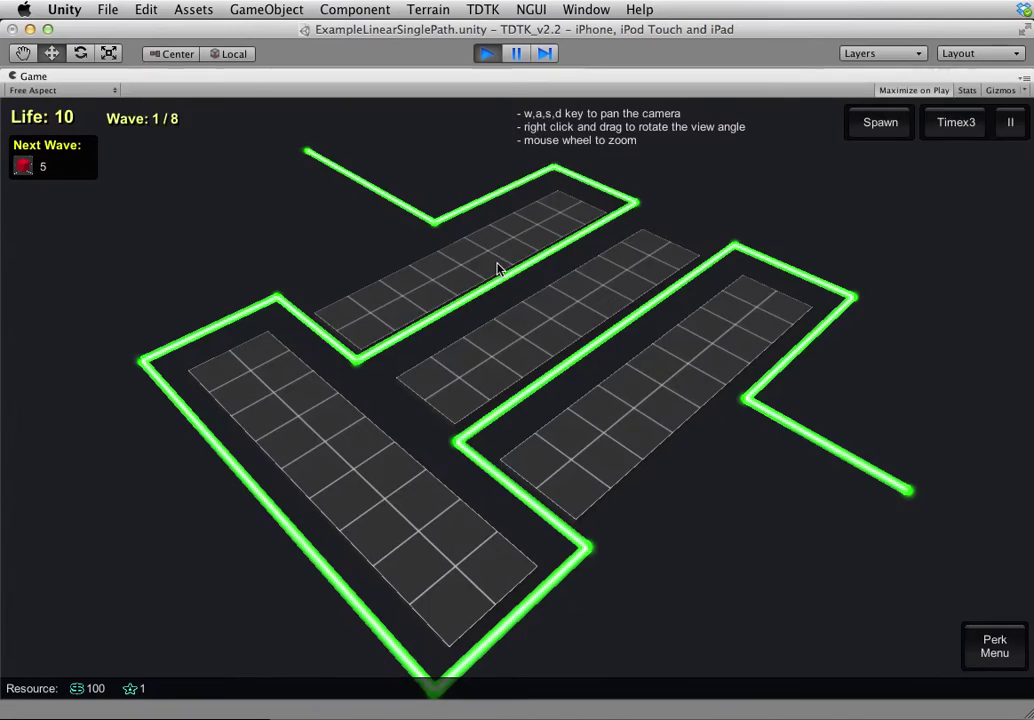
{"action": "left_click", "coordinate": [995, 650]}
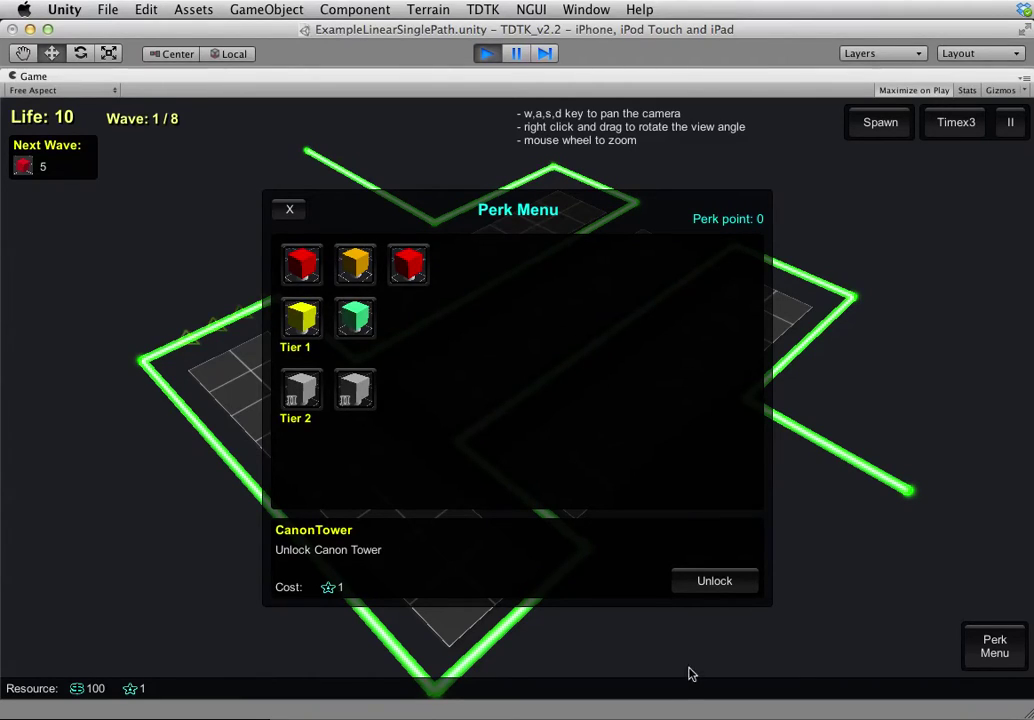
{"action": "left_click", "coordinate": [286, 211]}
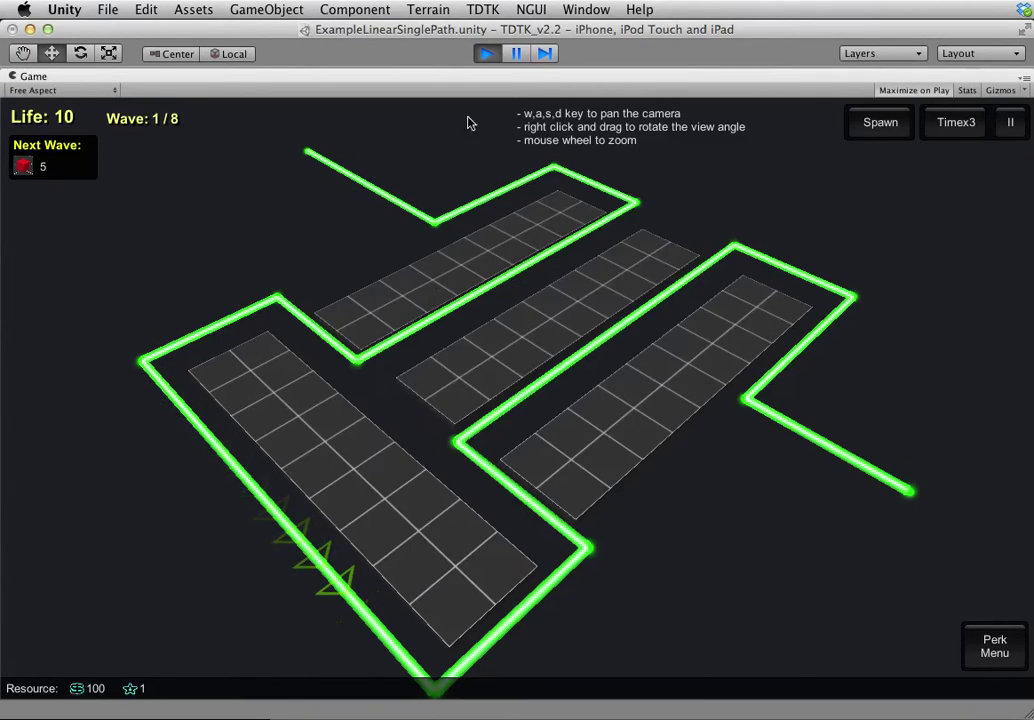
{"action": "left_click", "coordinate": [486, 53]}
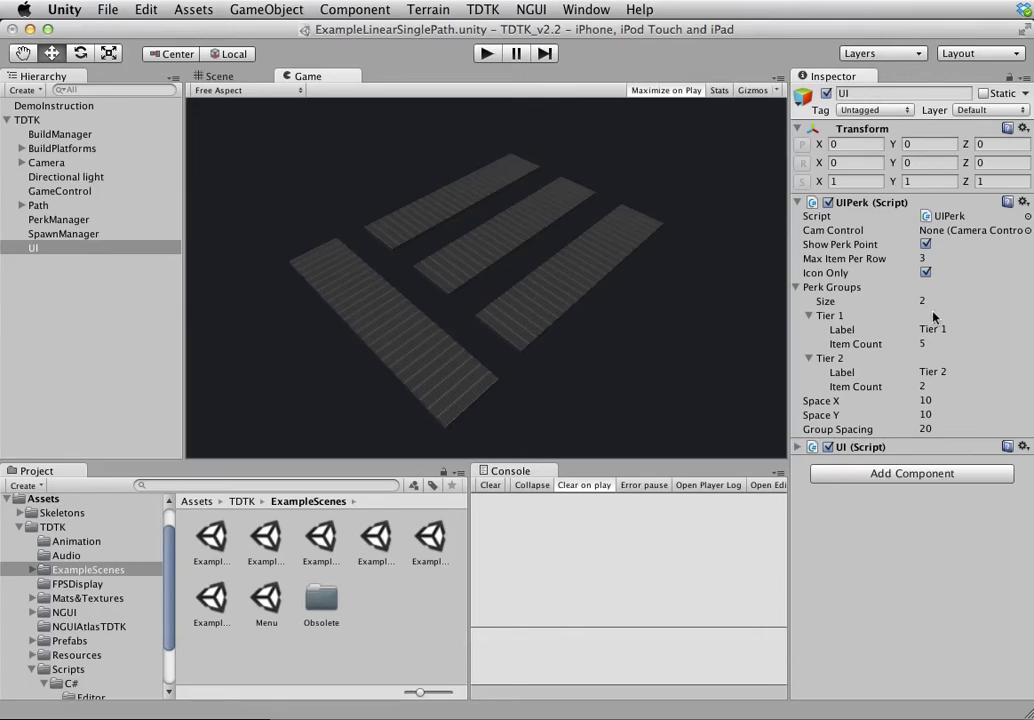
Check the tiers' label and item count fields, then select SpawnManager and PerkManager to view perks
{"action": "left_click", "coordinate": [934, 343]}
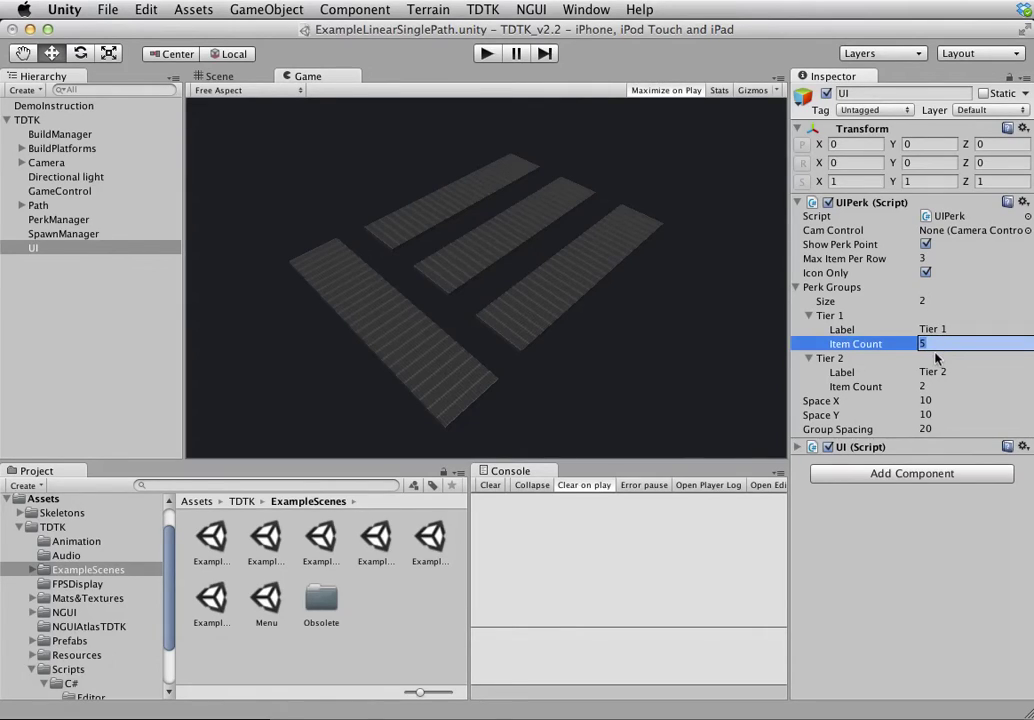
{"action": "left_click", "coordinate": [936, 386]}
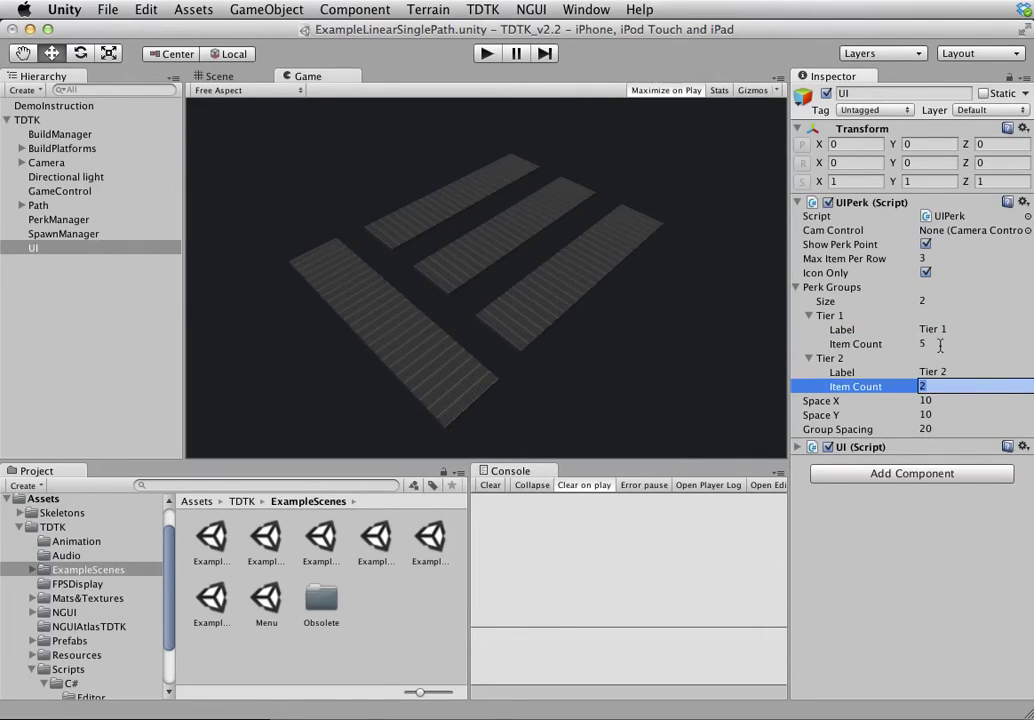
{"action": "left_click", "coordinate": [938, 328]}
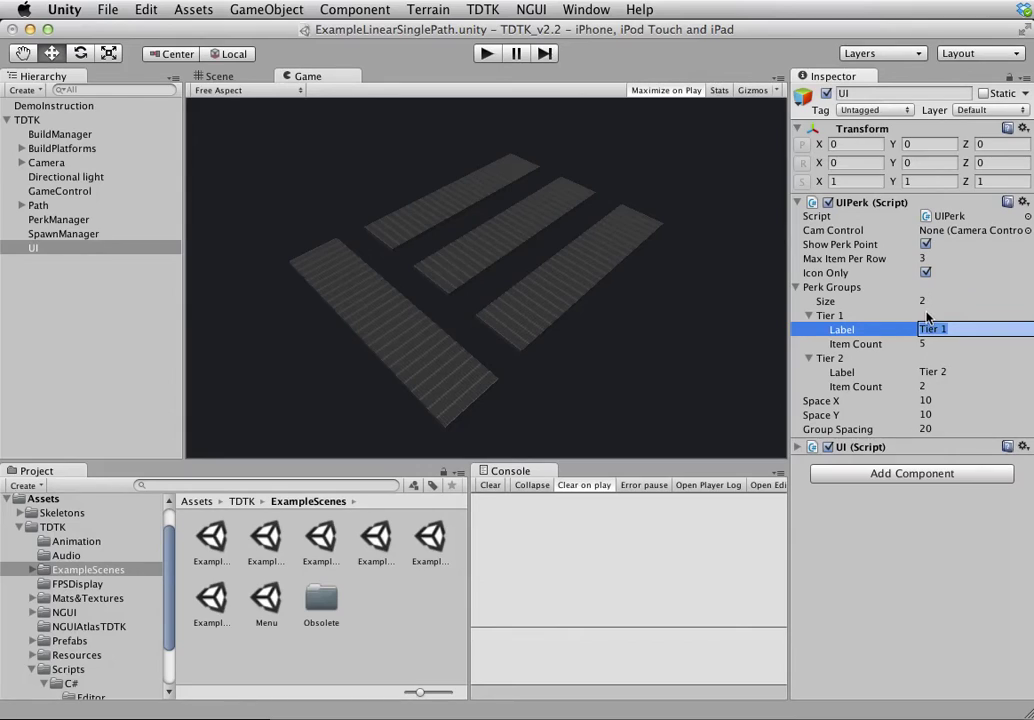
{"action": "left_click", "coordinate": [483, 9]}
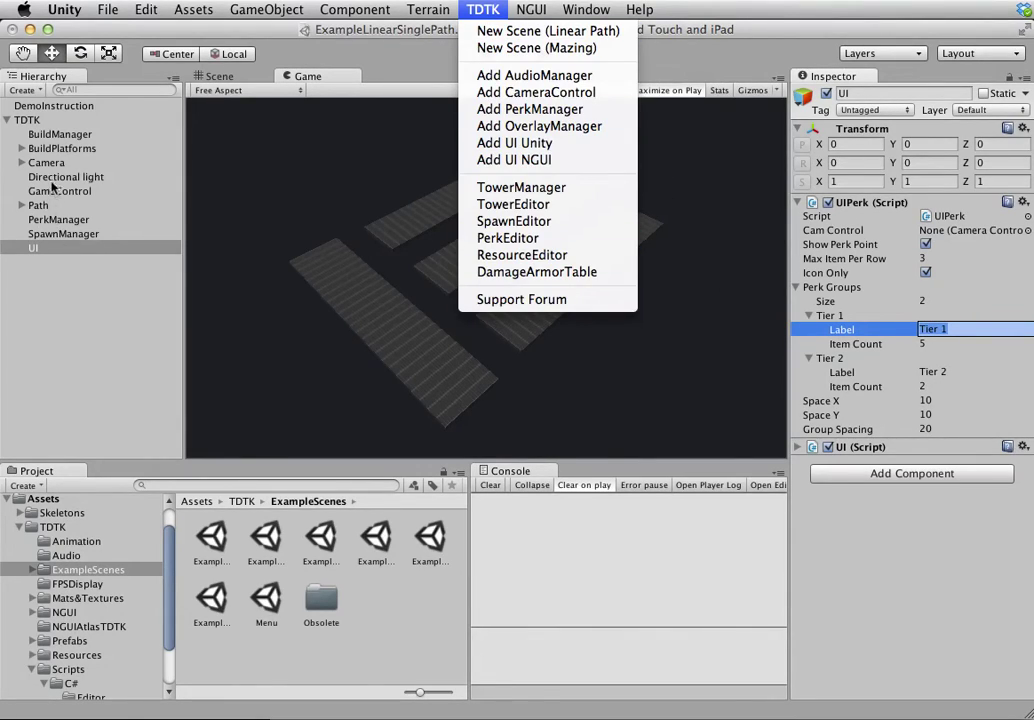
{"action": "left_click", "coordinate": [755, 350]}
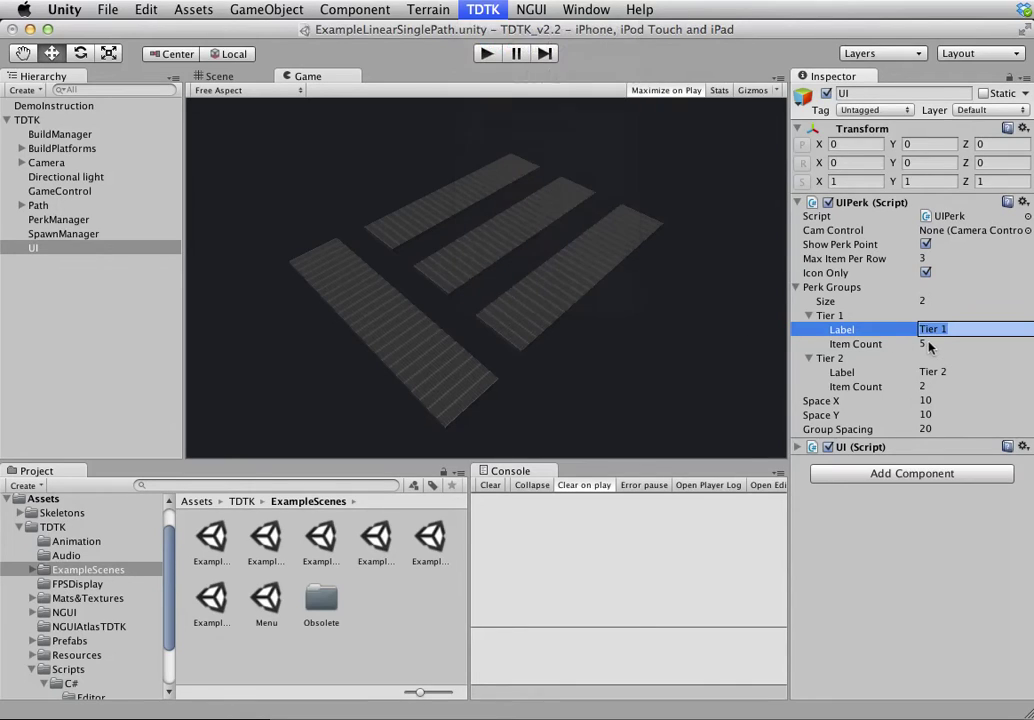
{"action": "left_click", "coordinate": [926, 343]}
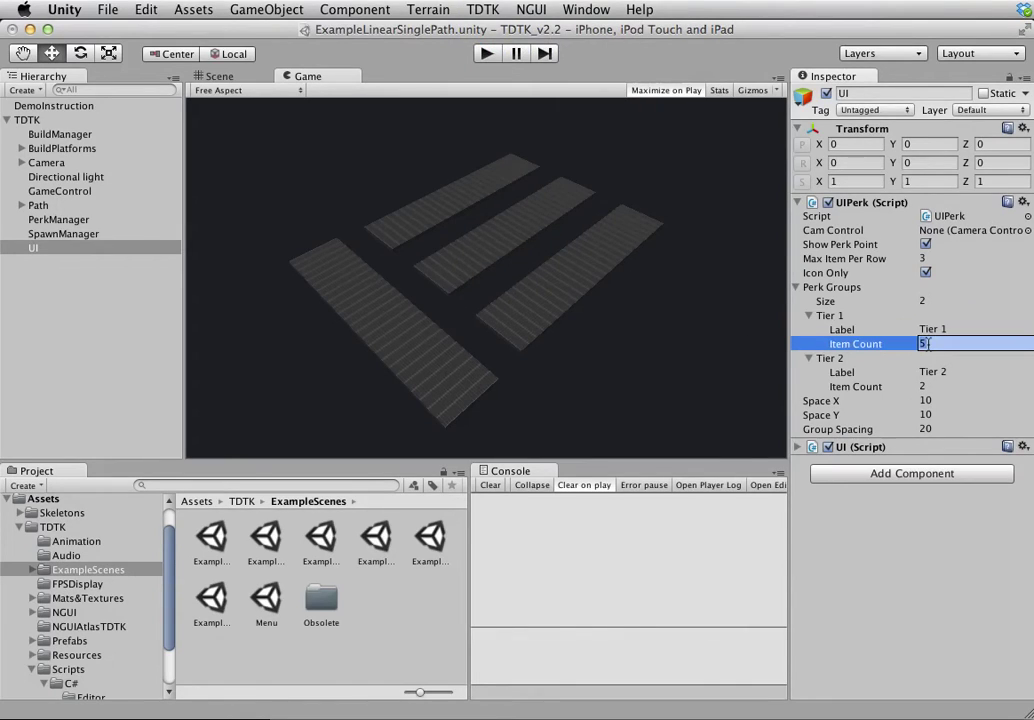
{"action": "left_click", "coordinate": [40, 233]}
{"action": "left_click", "coordinate": [58, 219]}
Enable the MG I perk in the PerkManager list
{"action": "scroll", "coordinate": [951, 450], "scroll_direction": "down", "scroll_amount": 10}
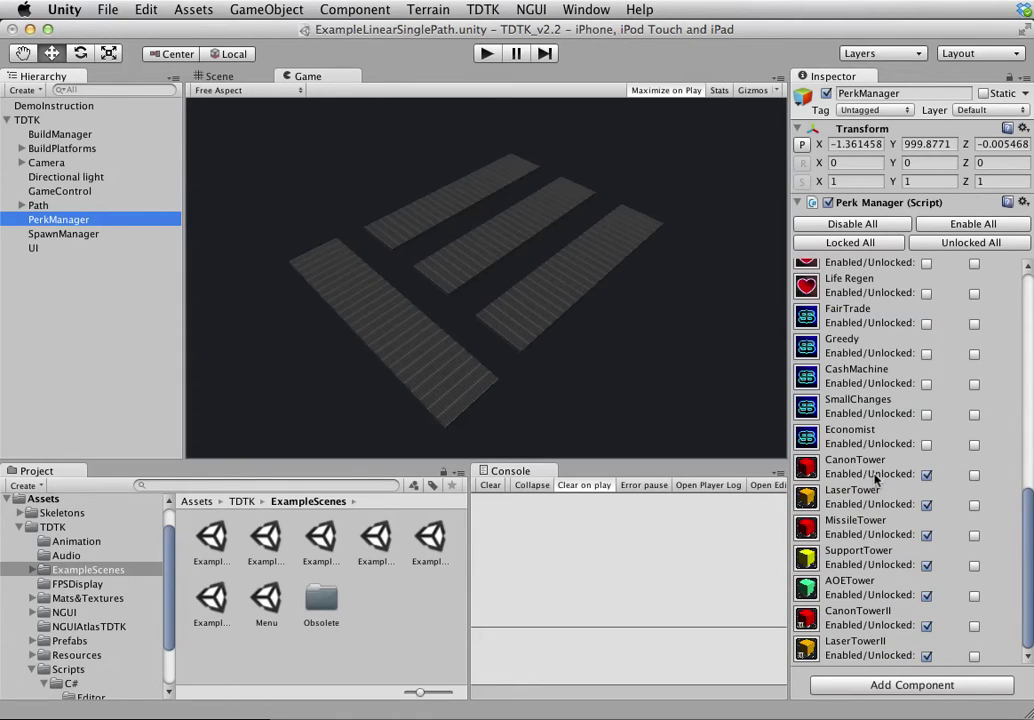
{"action": "scroll", "coordinate": [931, 457], "scroll_direction": "up", "scroll_amount": 10}
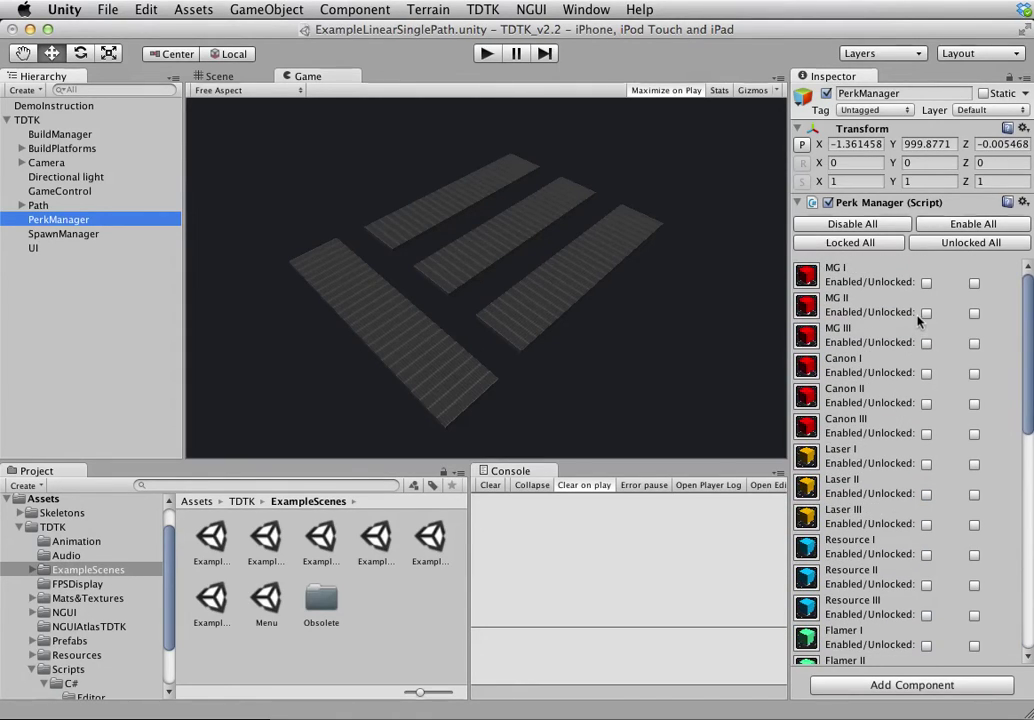
{"action": "left_click", "coordinate": [927, 285]}
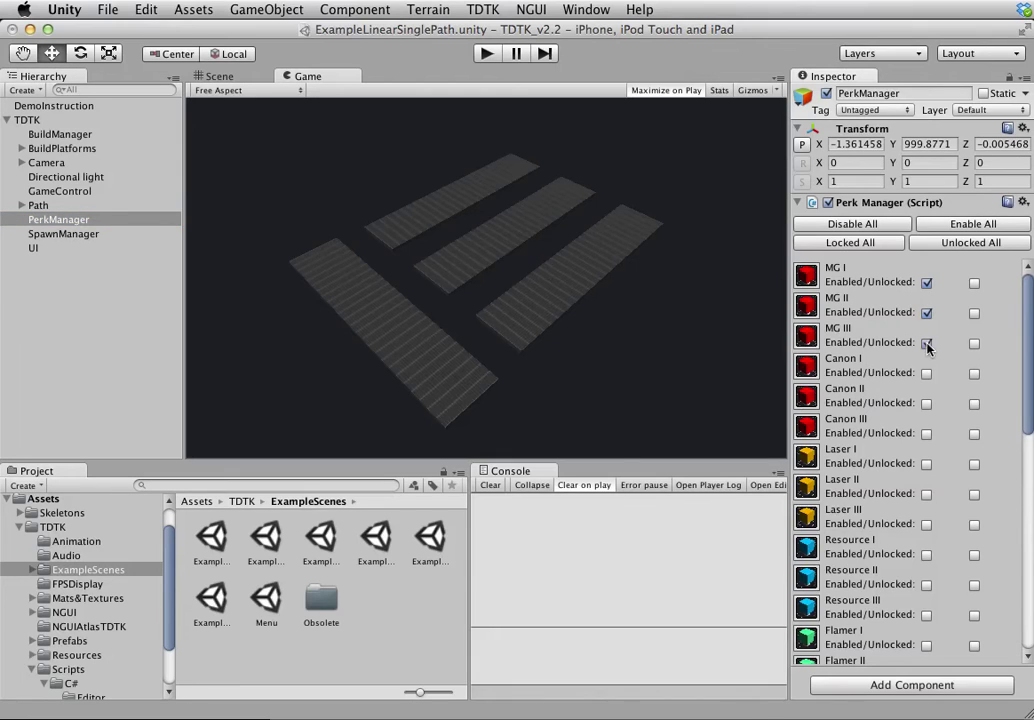
{"action": "scroll", "coordinate": [870, 380], "scroll_direction": "down", "scroll_amount": 10}
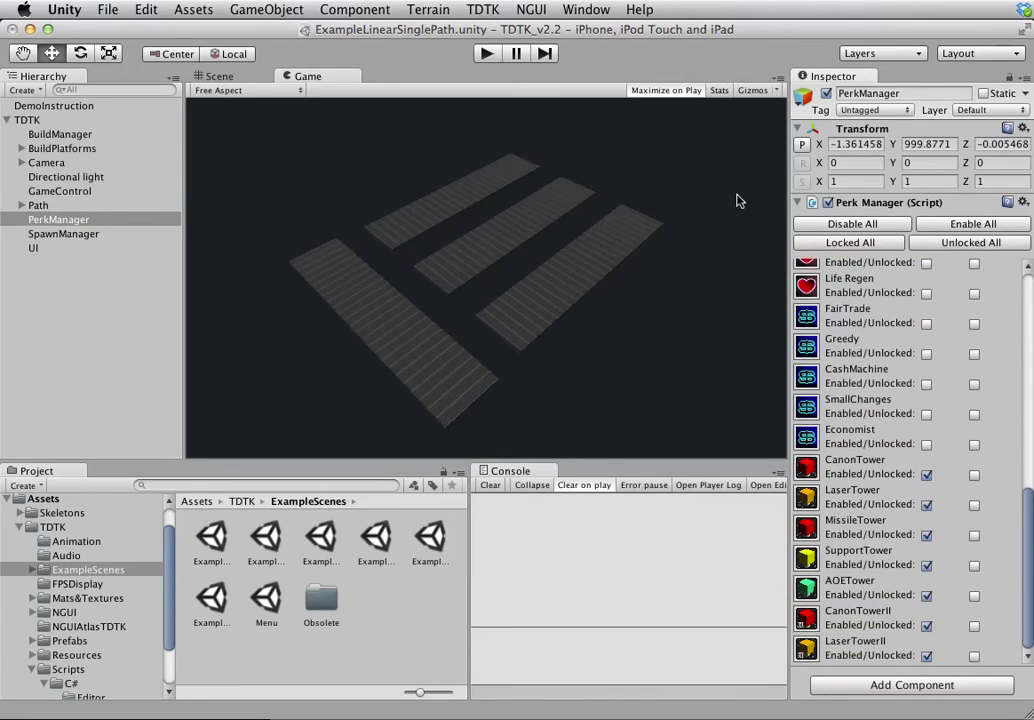
Run the game, review the Perk Menu's tier layout, and stop play mode
{"action": "left_click", "coordinate": [487, 54]}
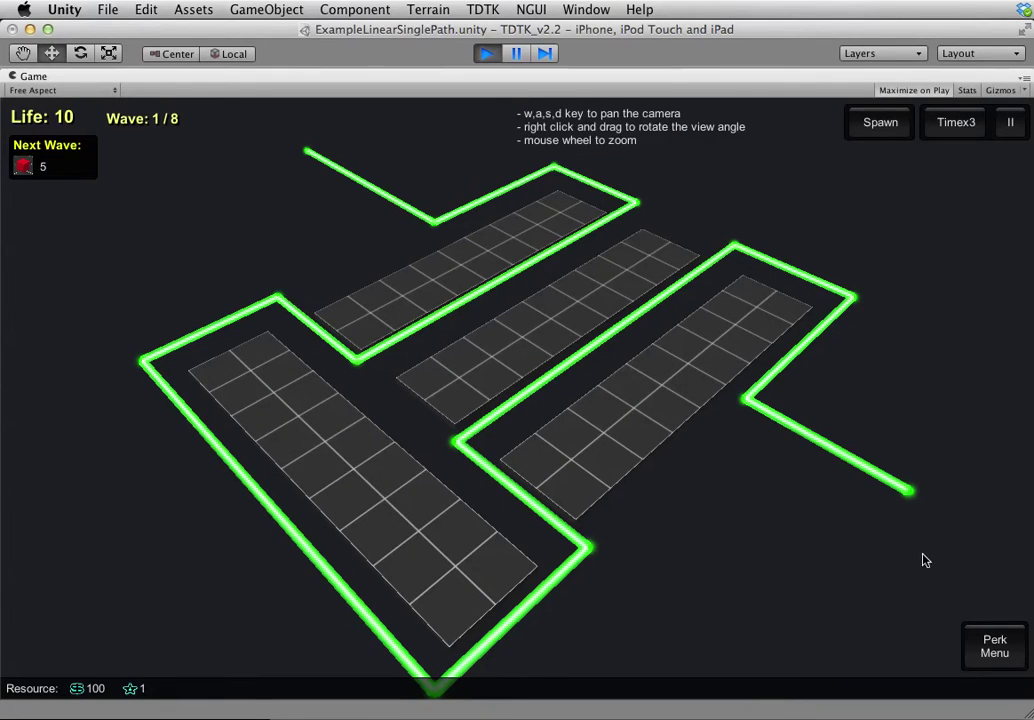
{"action": "left_click", "coordinate": [990, 640]}
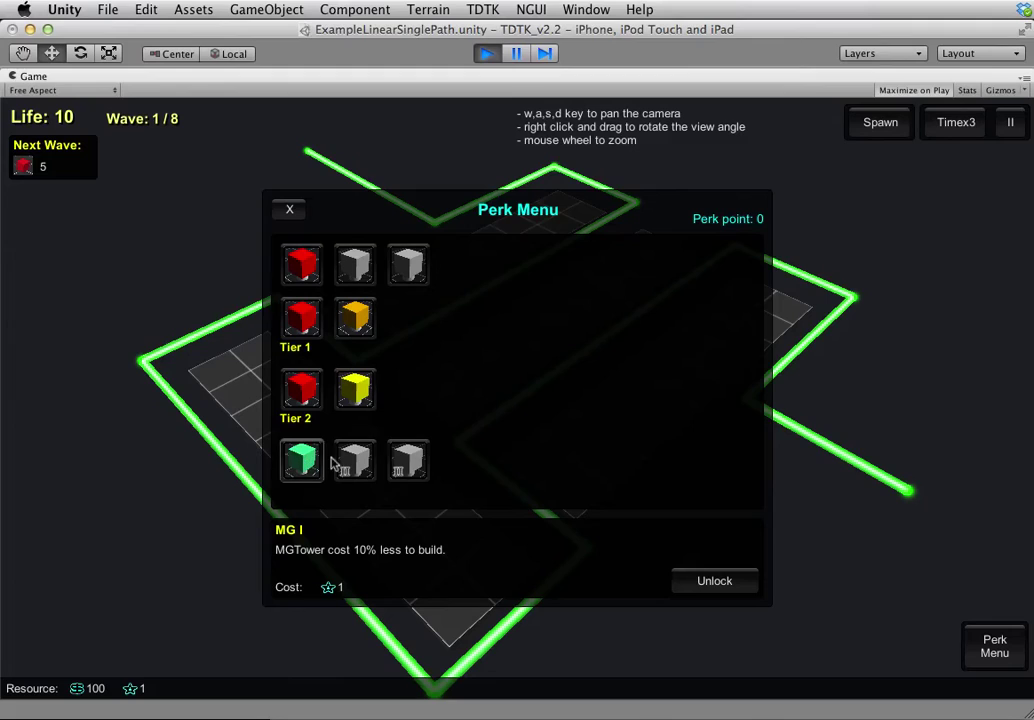
{"action": "left_click", "coordinate": [290, 211]}
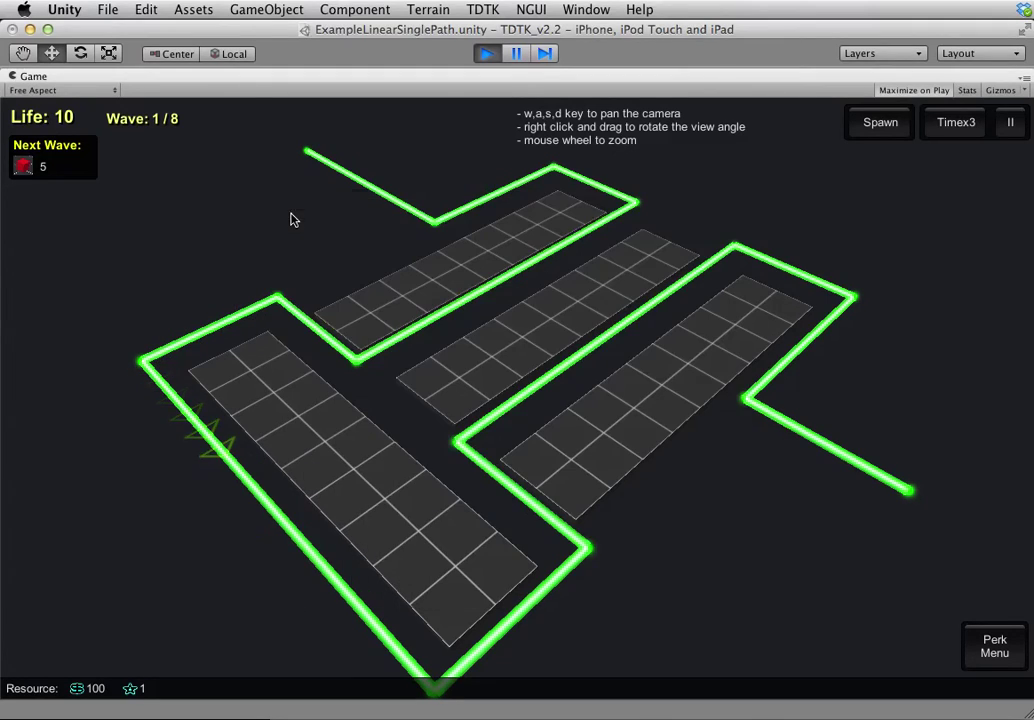
{"action": "left_click", "coordinate": [486, 53]}
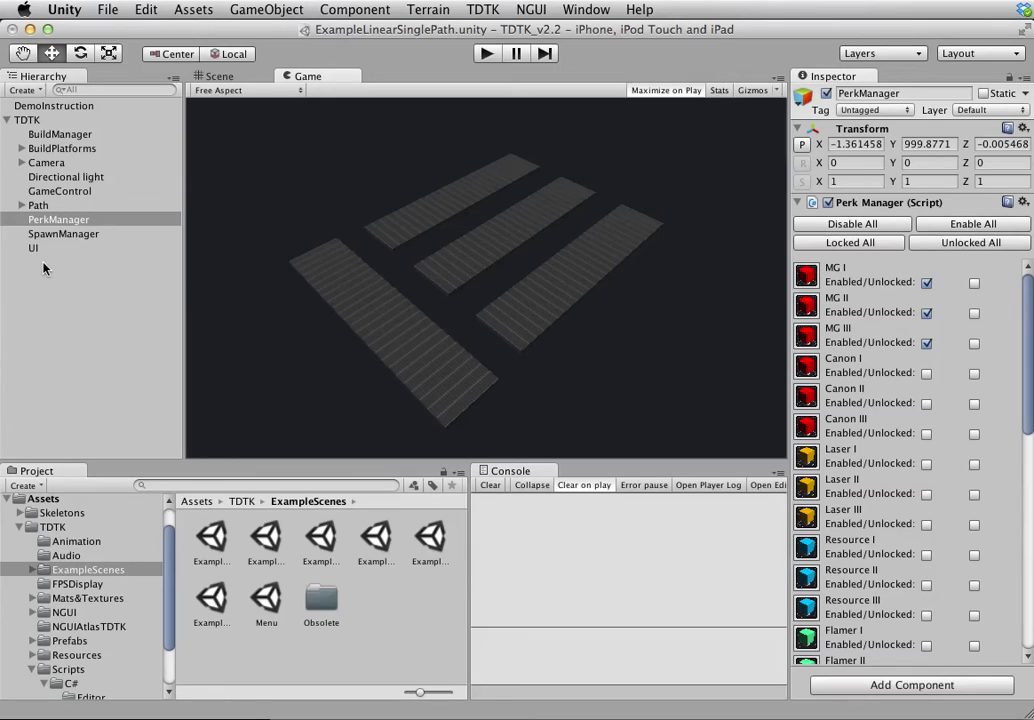
Review the UIPerk item counts and spacing, then set Max Item Per Row to 5
{"action": "left_click", "coordinate": [36, 248]}
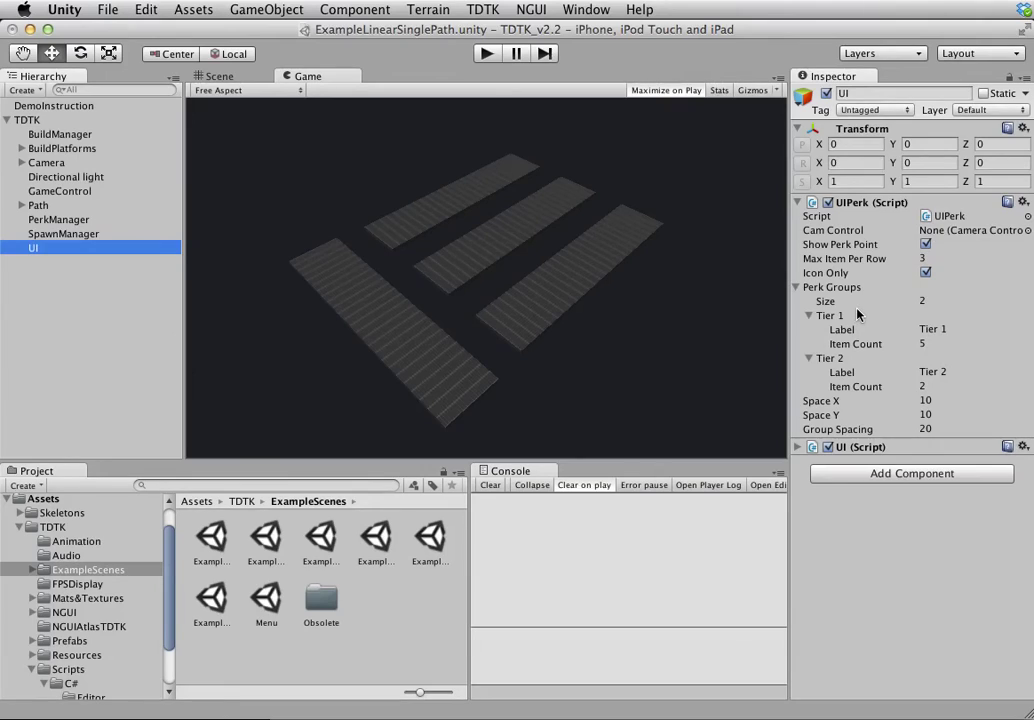
{"action": "left_click", "coordinate": [926, 386]}
{"action": "left_click", "coordinate": [925, 342]}
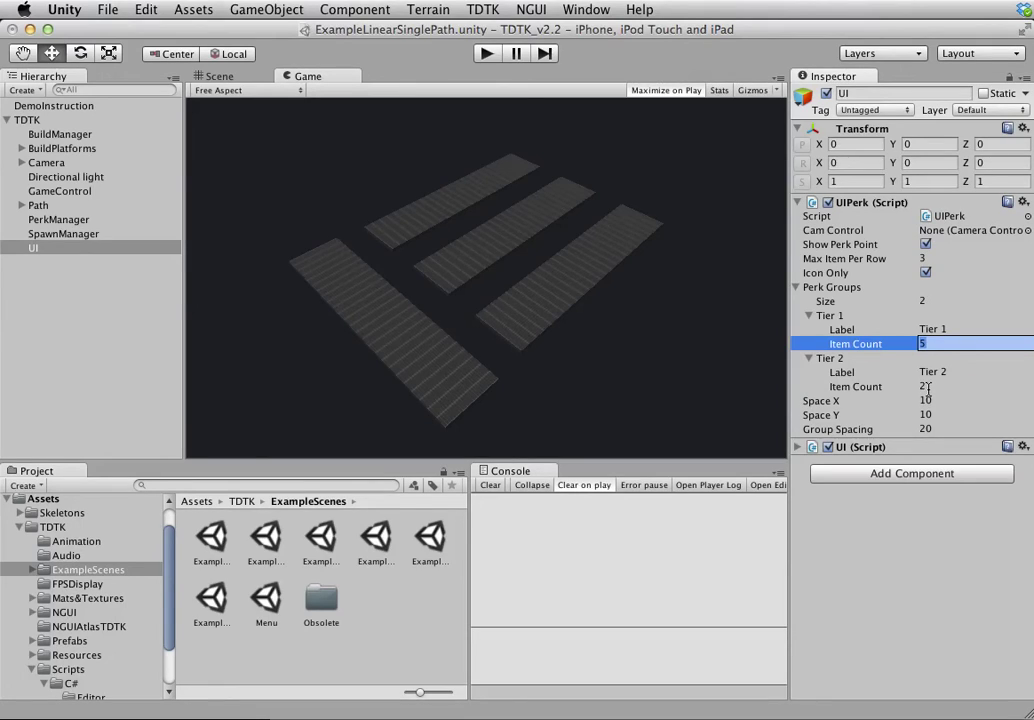
{"action": "left_click", "coordinate": [928, 386]}
{"action": "left_click", "coordinate": [940, 400]}
{"action": "left_click", "coordinate": [941, 414]}
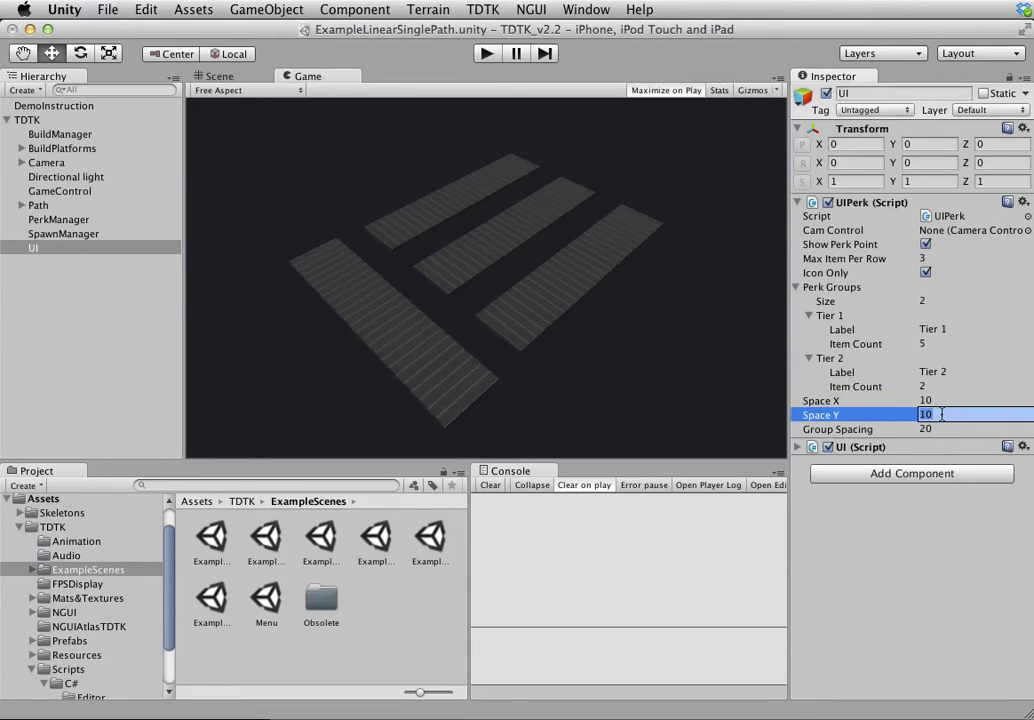
{"action": "left_click", "coordinate": [936, 429]}
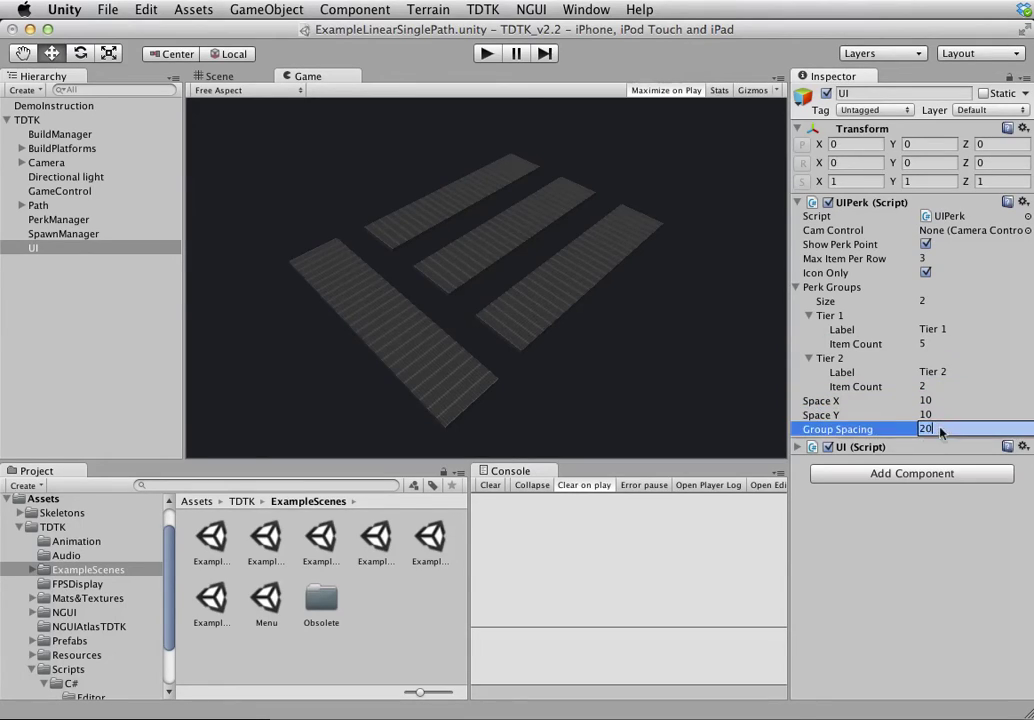
{"action": "left_click", "coordinate": [926, 258]}
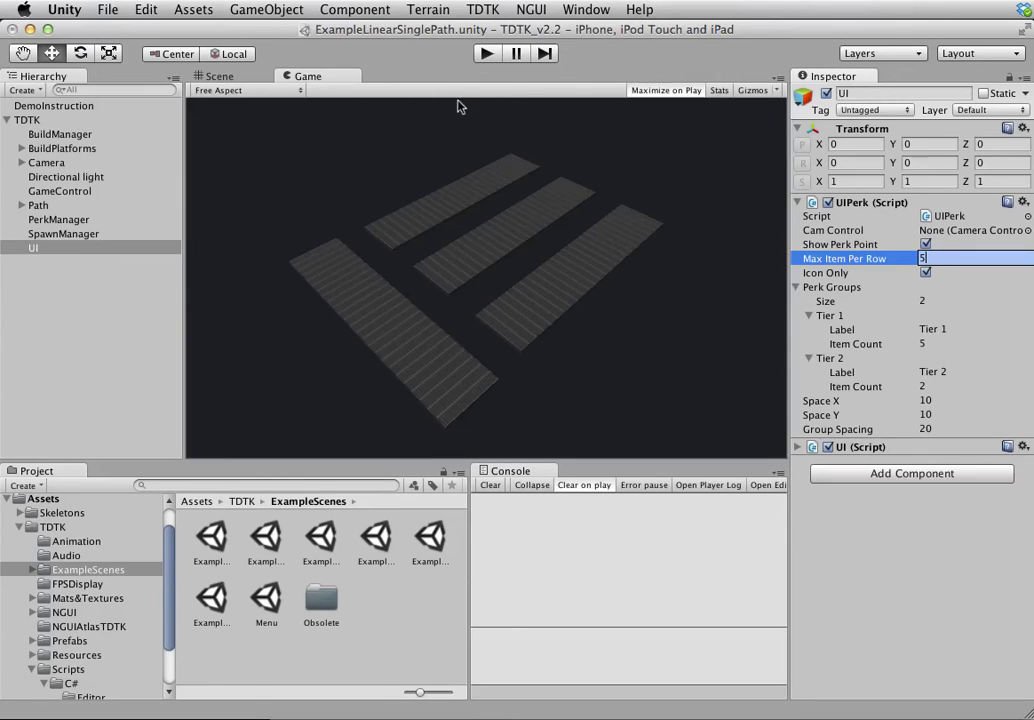
Disable MG I, MG II and MG III on the PerkManager and run the game
{"action": "left_click", "coordinate": [71, 163]}
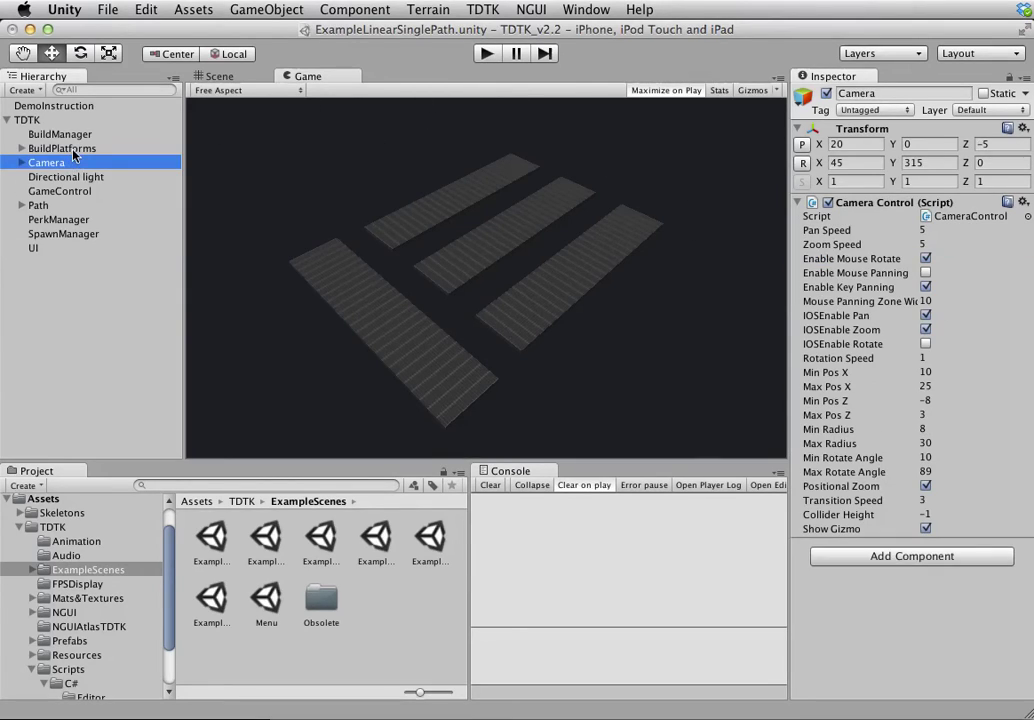
{"action": "left_click", "coordinate": [58, 219]}
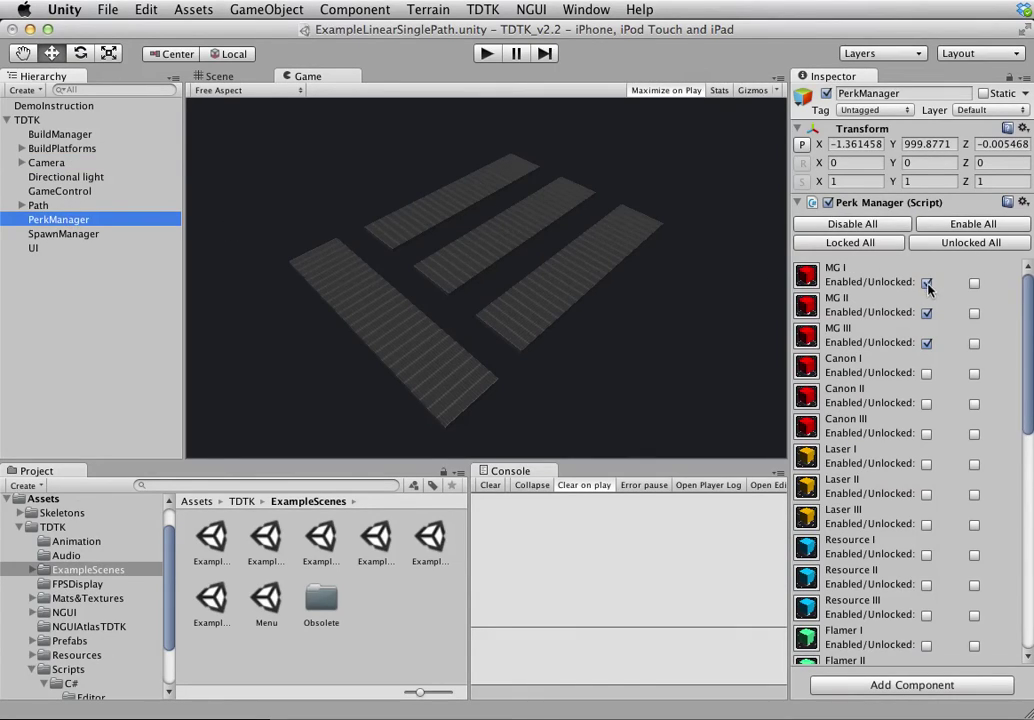
{"action": "left_click", "coordinate": [927, 283]}
{"action": "left_click", "coordinate": [927, 313]}
{"action": "left_click", "coordinate": [927, 343]}
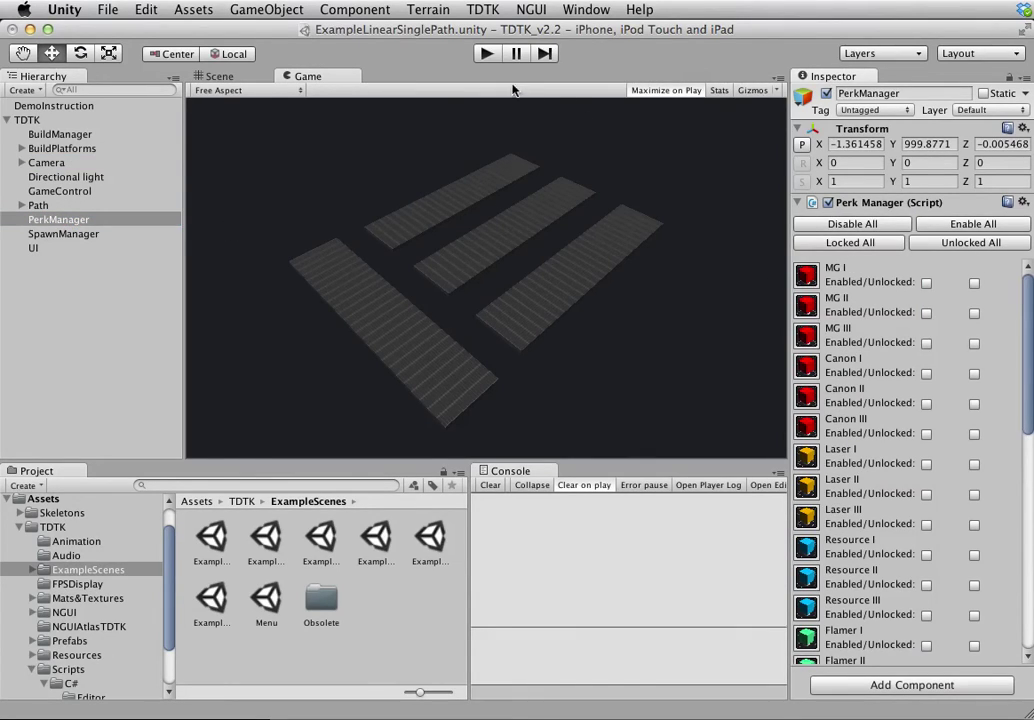
{"action": "left_click", "coordinate": [487, 56]}
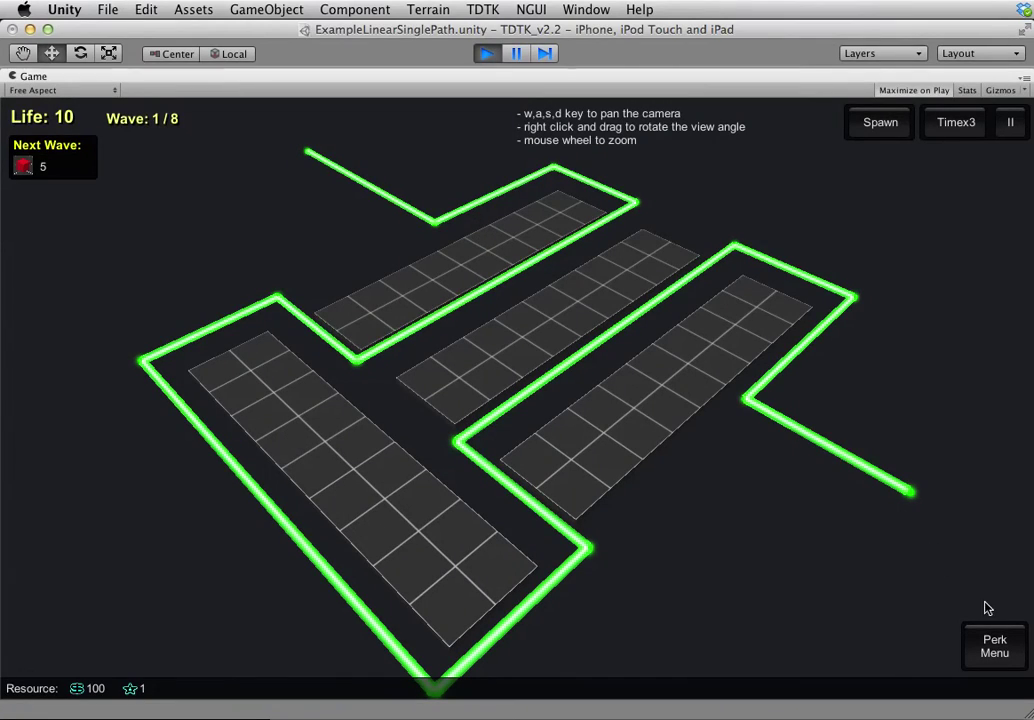
View the one-row Tier 1 layout in the Perk Menu, stop play, and reselect UI
{"action": "left_click", "coordinate": [988, 645]}
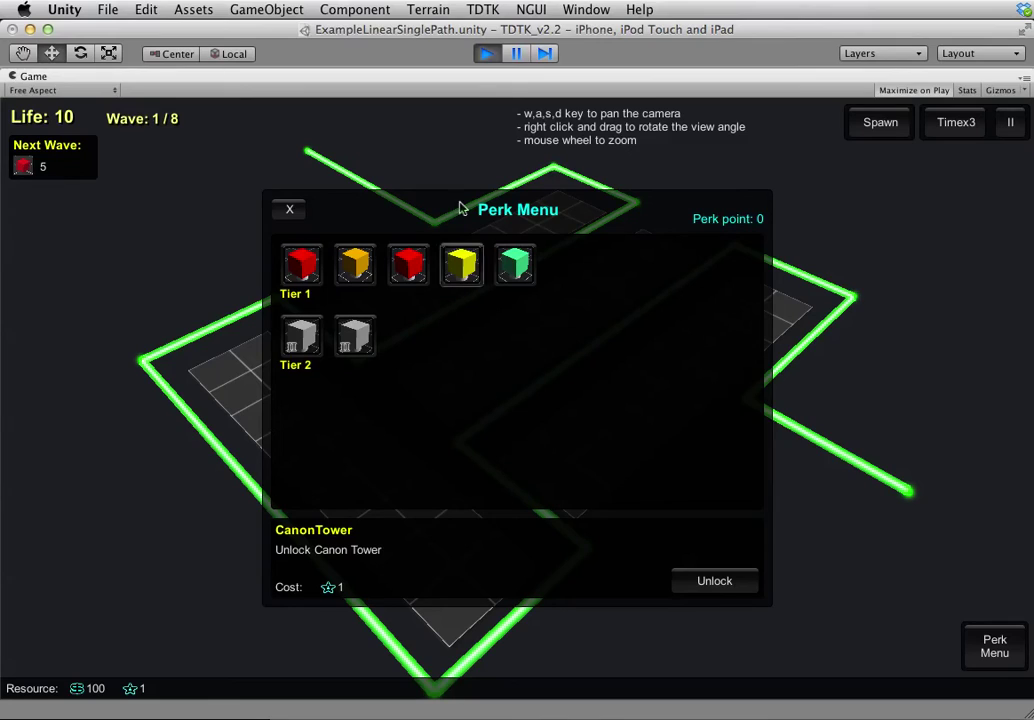
{"action": "left_click", "coordinate": [487, 54]}
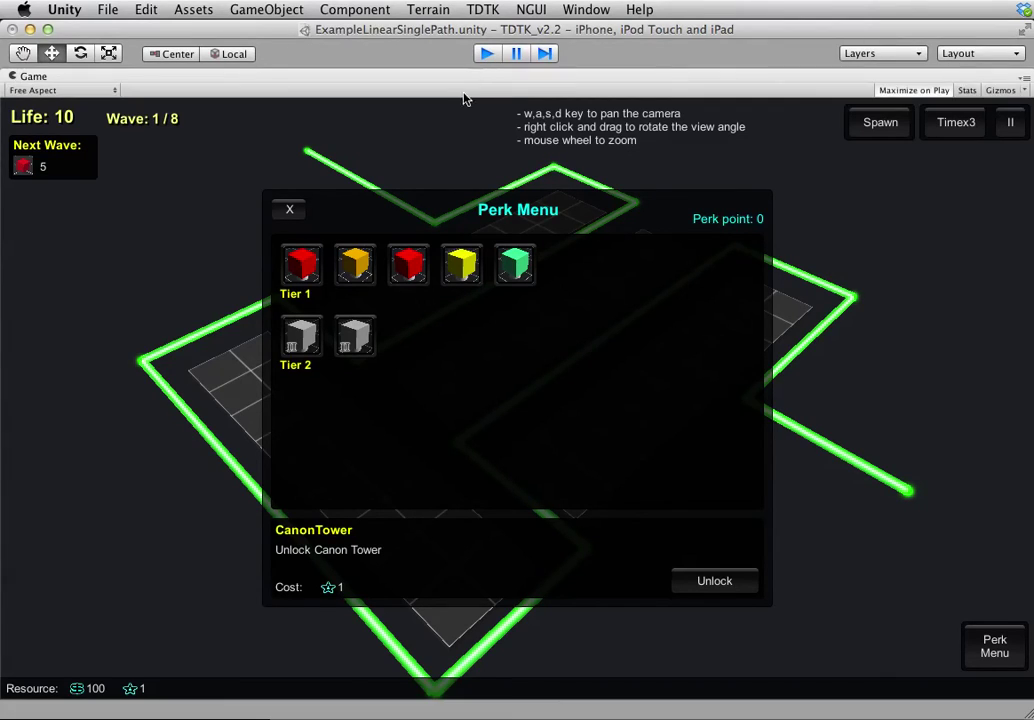
{"action": "left_click", "coordinate": [34, 248]}
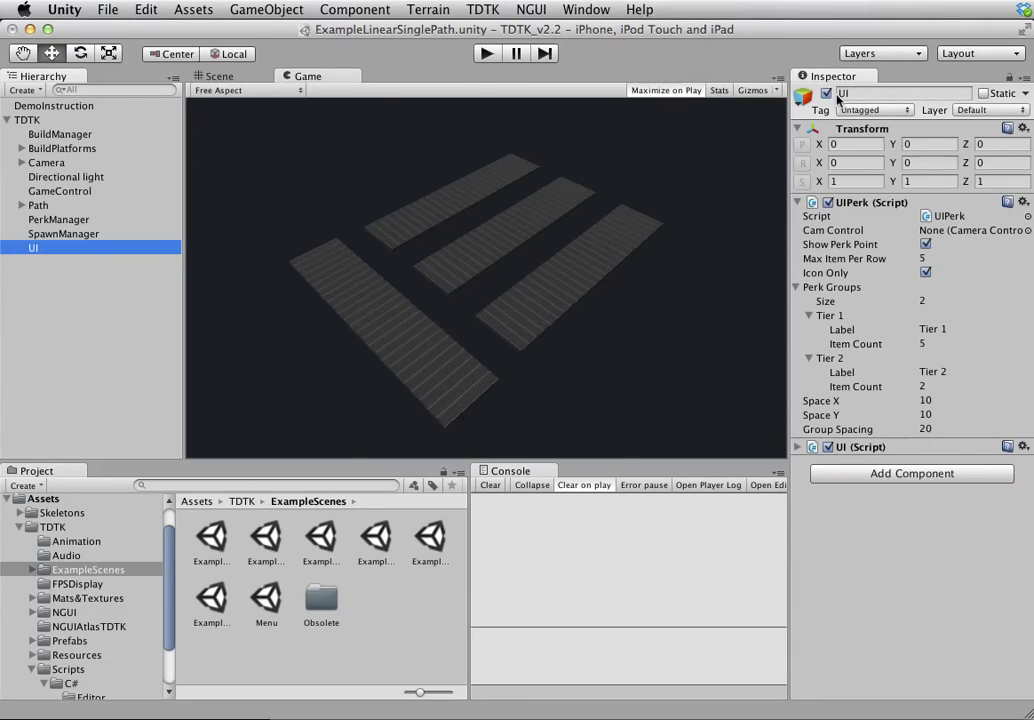
Add the NGUI interface from the TDTK menu and select the new UI NGUI object
{"action": "left_click", "coordinate": [484, 10]}
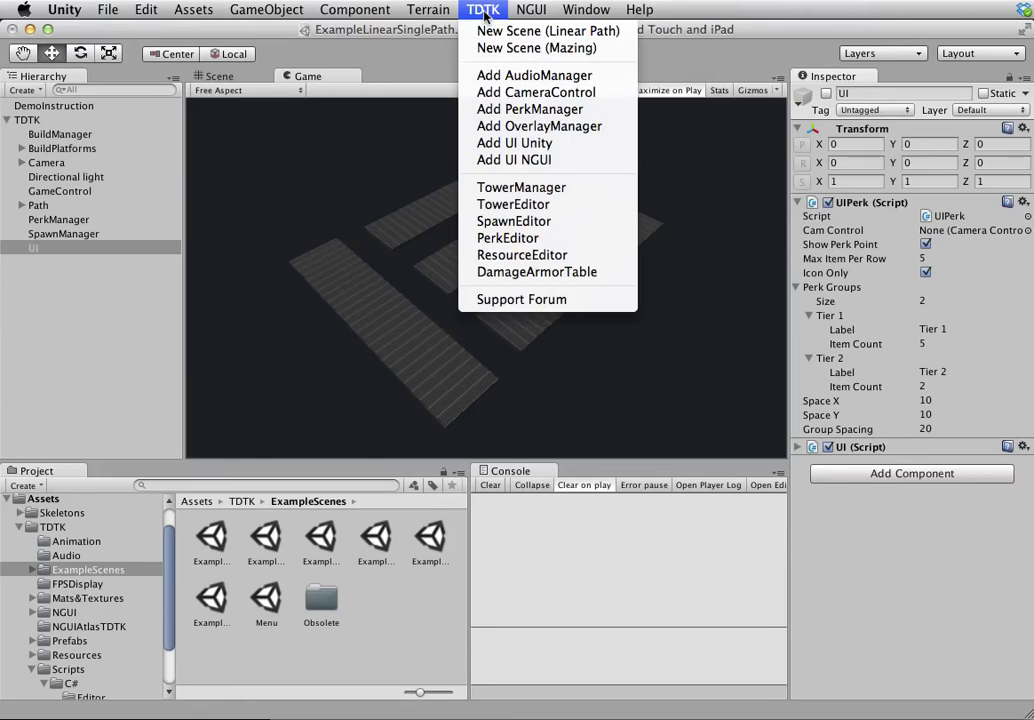
{"action": "left_click", "coordinate": [522, 162]}
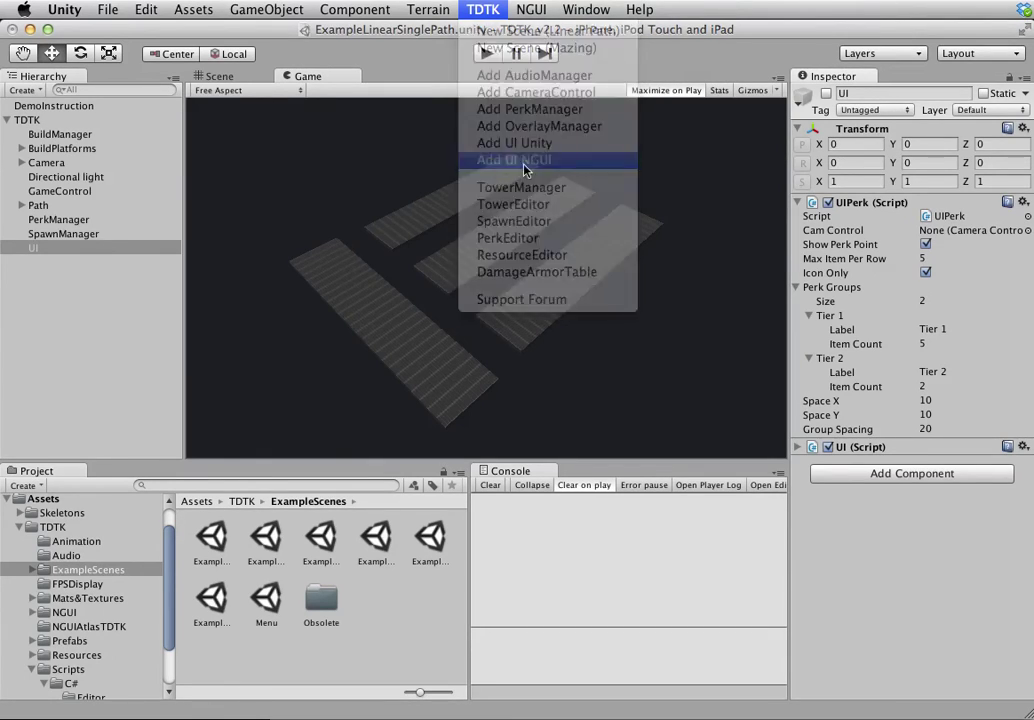
{"action": "left_click", "coordinate": [62, 262]}
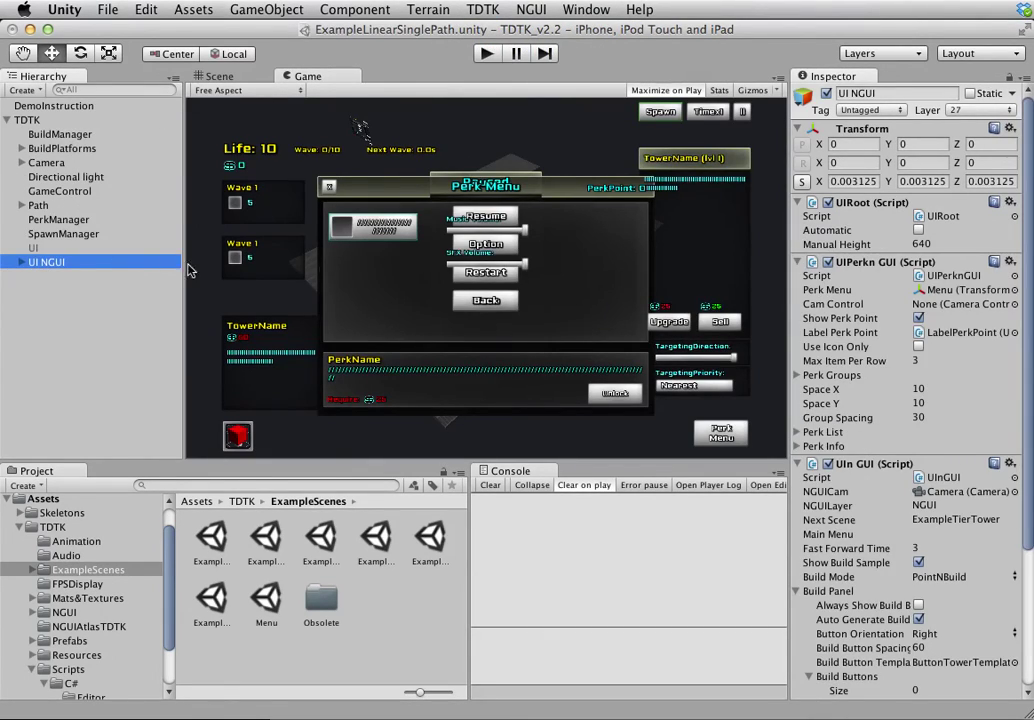
Inspect UIPerknGUI's Perk Groups, including the Tier 1 group, and its Perk List settings
{"action": "left_click", "coordinate": [798, 465]}
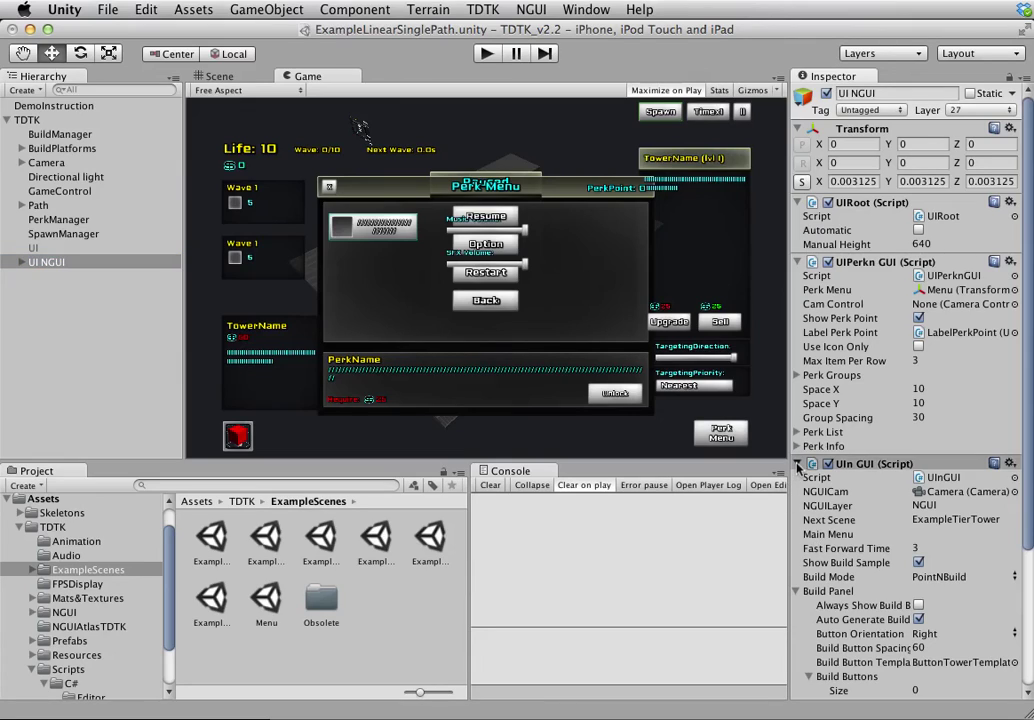
{"action": "left_click", "coordinate": [797, 375]}
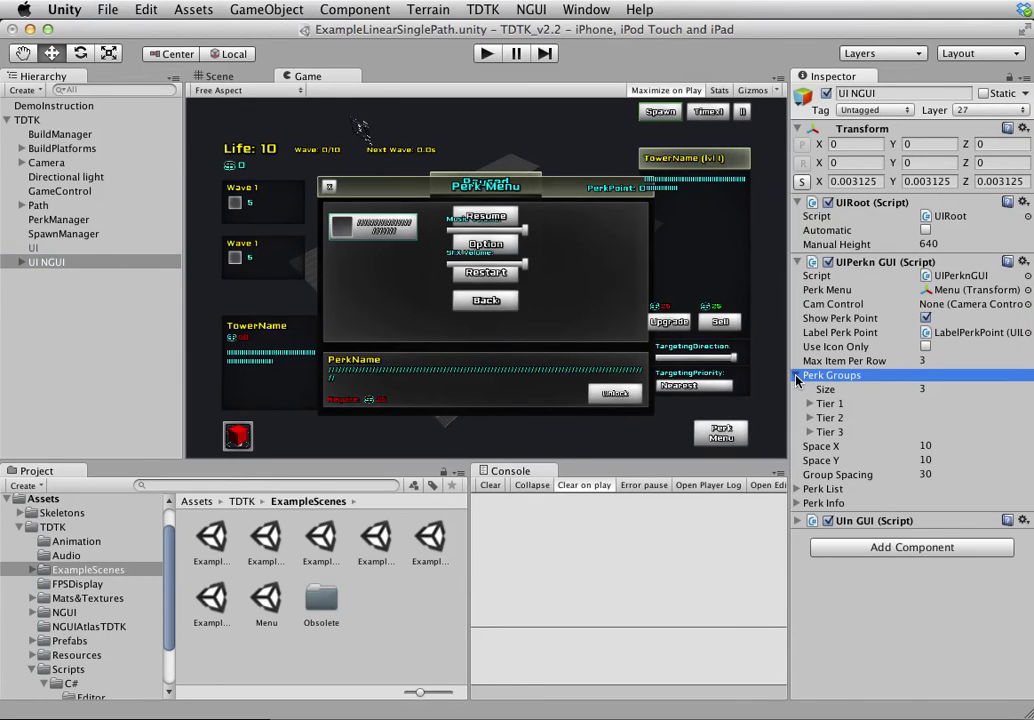
{"action": "left_click", "coordinate": [810, 403]}
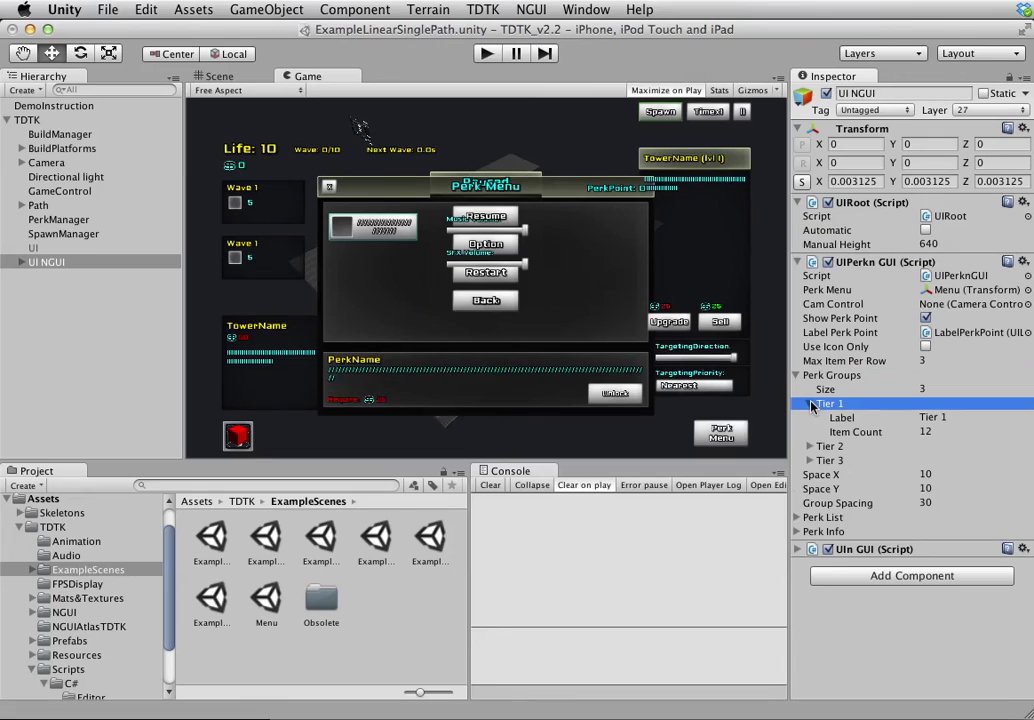
{"action": "left_click", "coordinate": [810, 403]}
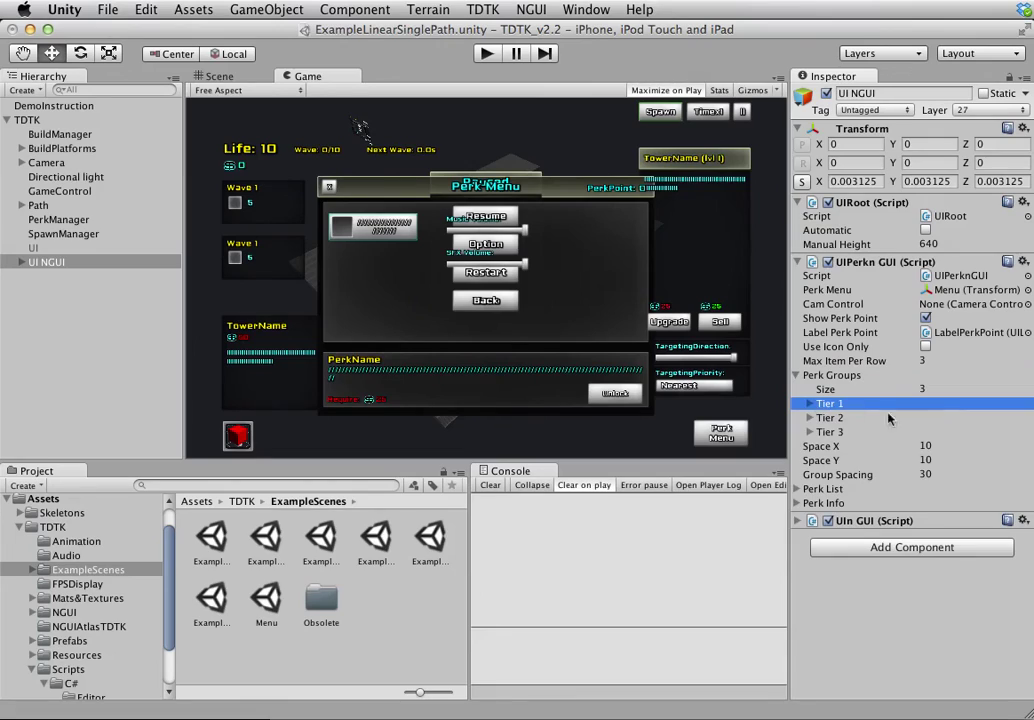
{"action": "left_click", "coordinate": [797, 375]}
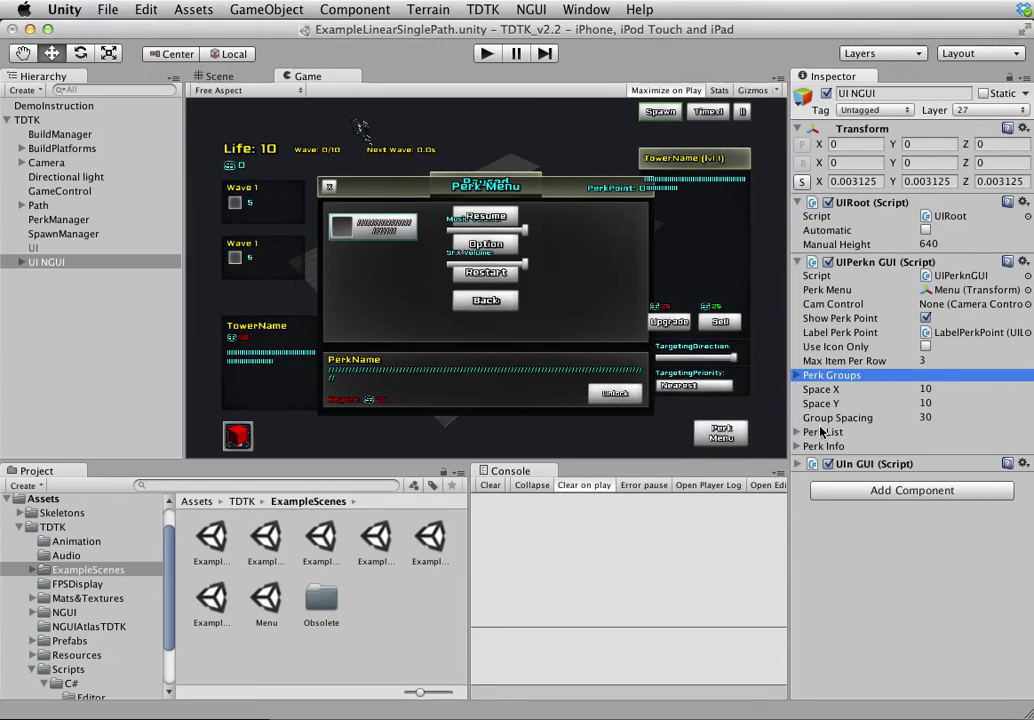
{"action": "left_click", "coordinate": [809, 432]}
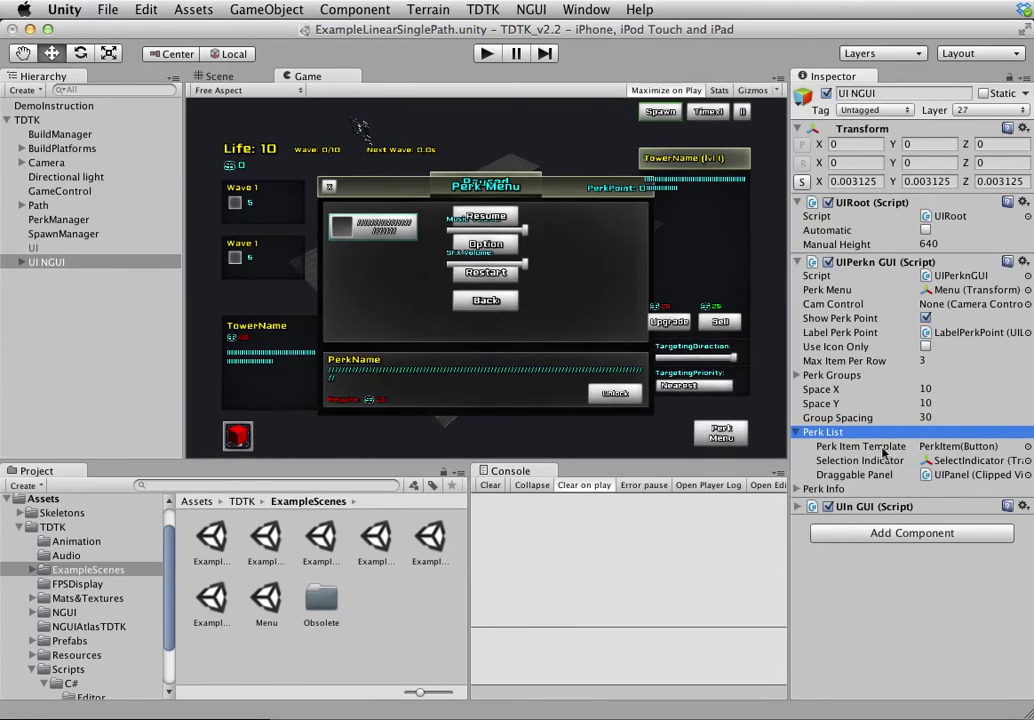
{"action": "left_click", "coordinate": [798, 434]}
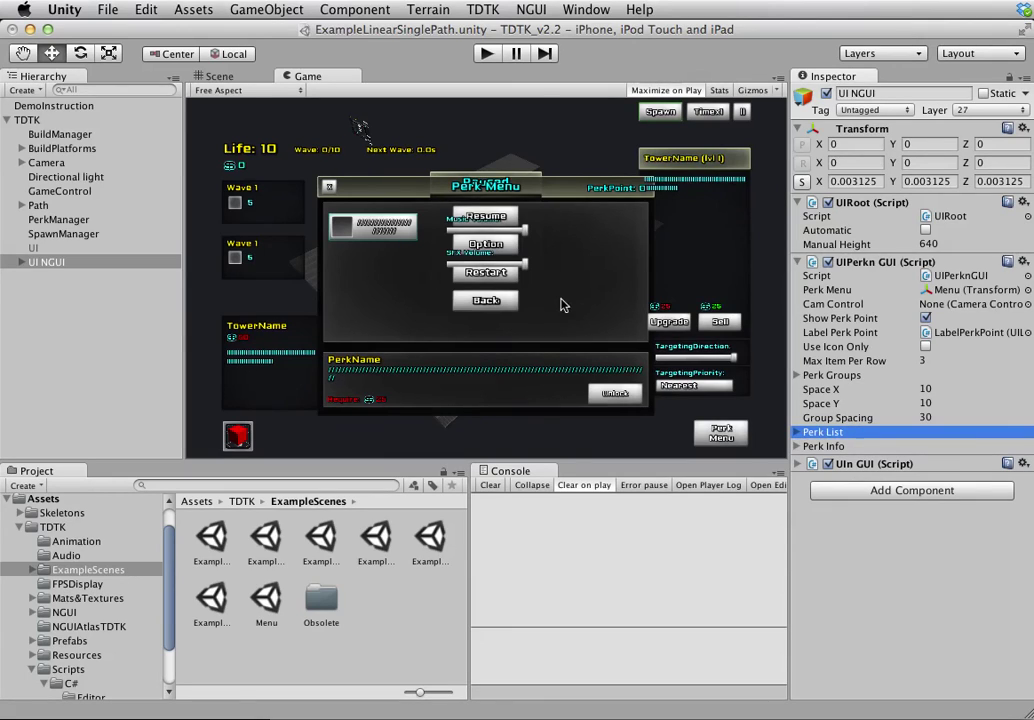
{"action": "left_click", "coordinate": [799, 434]}
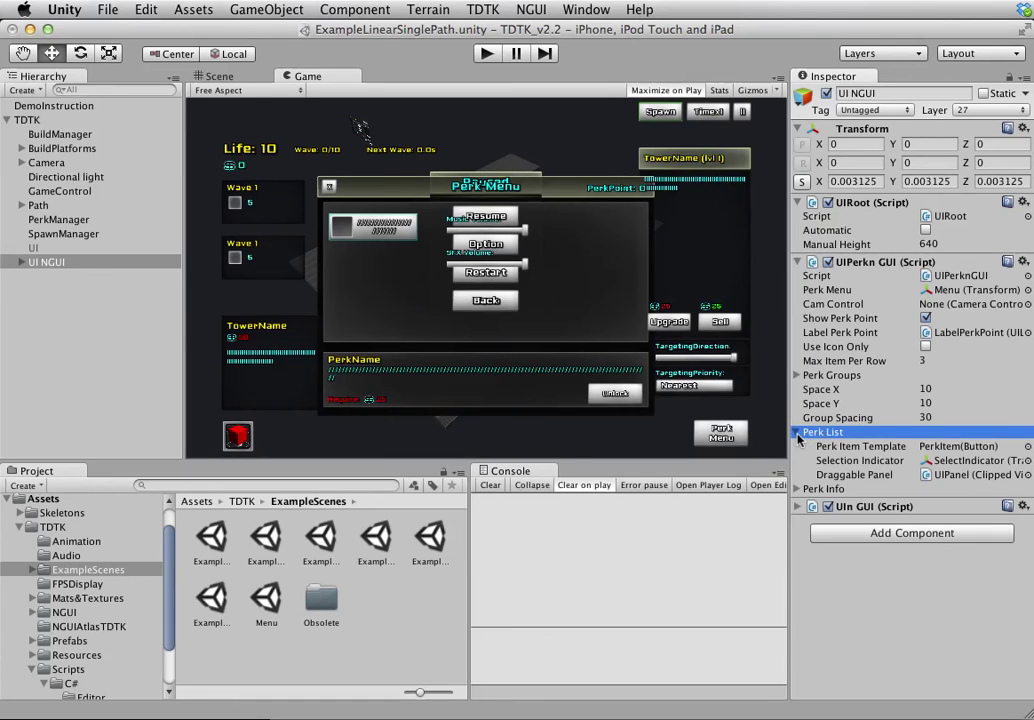
{"action": "left_click", "coordinate": [799, 434]}
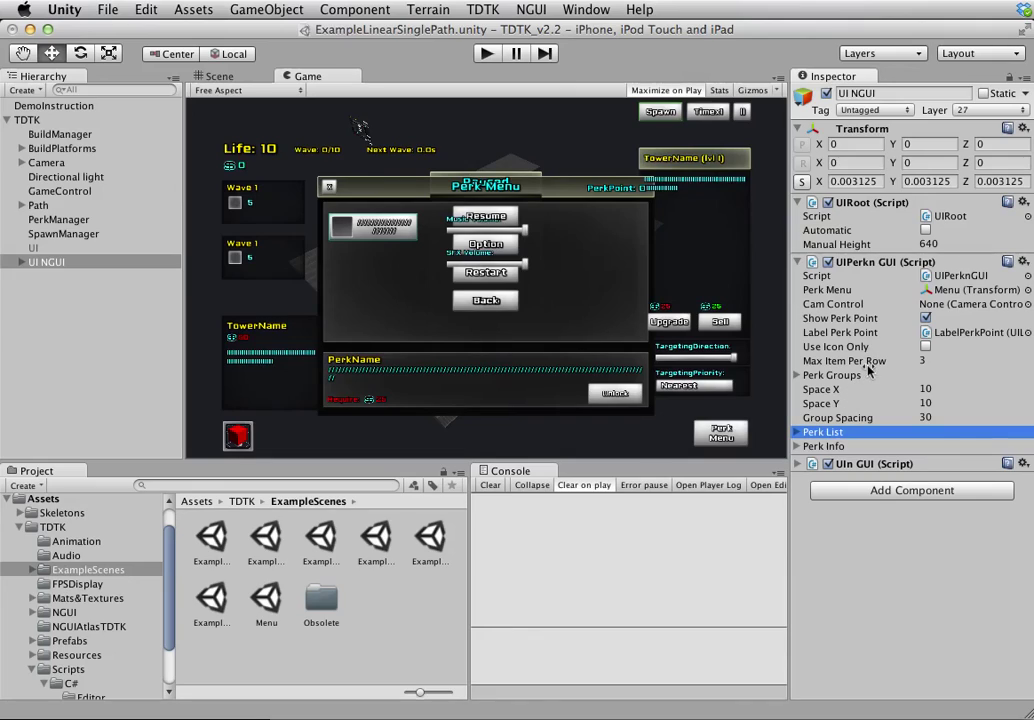